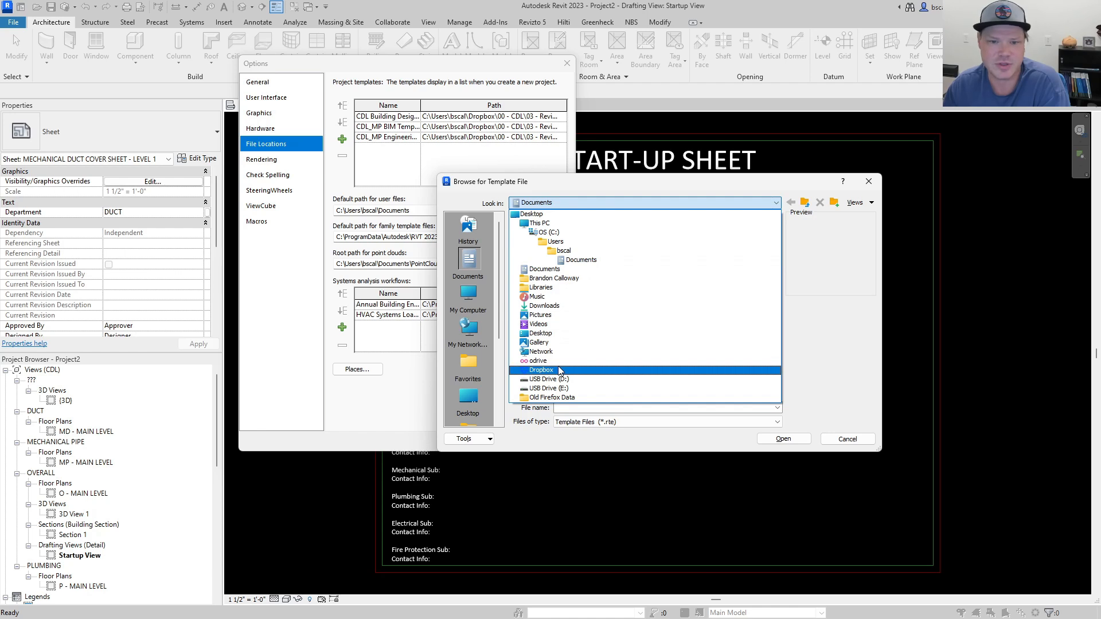
# Browse Dropbox to 00 - CDL, 03 - Revit Content, Working Files, Templates to view the template files, then cancel out of Options without changes.
pyautogui.click(559, 368)
pyautogui.doubleClick(584, 249)
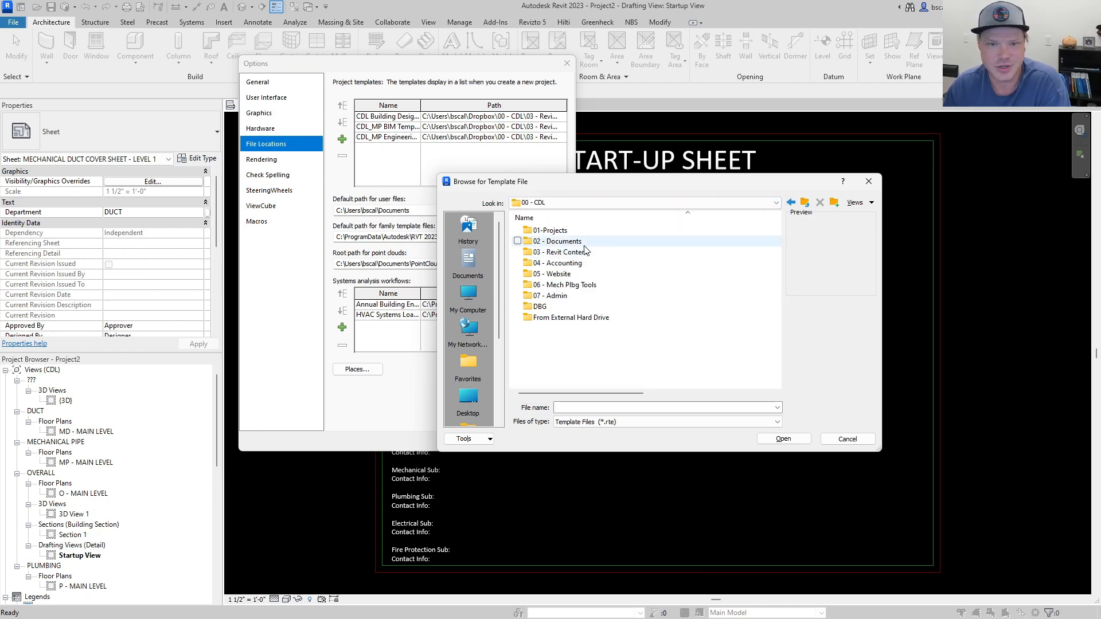
pyautogui.doubleClick(570, 256)
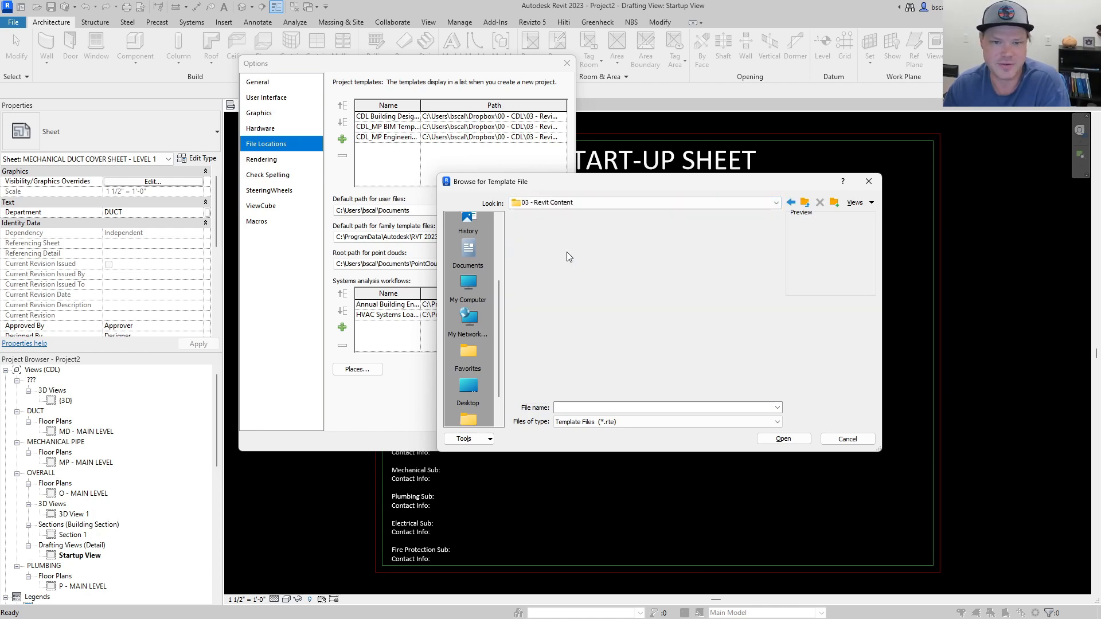
pyautogui.doubleClick(559, 318)
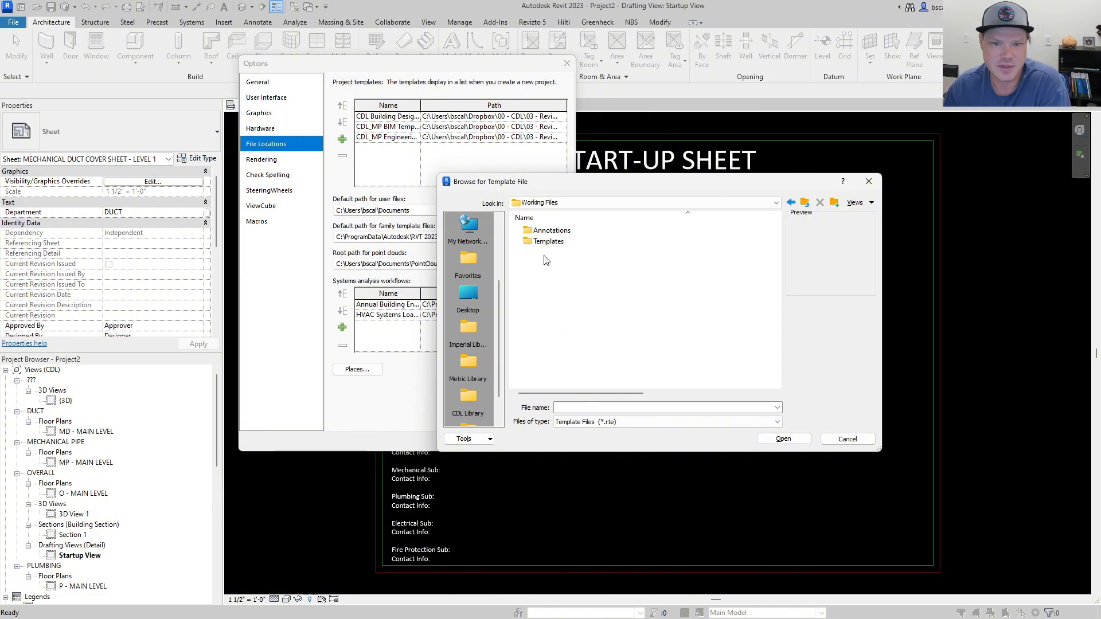
pyautogui.doubleClick(549, 241)
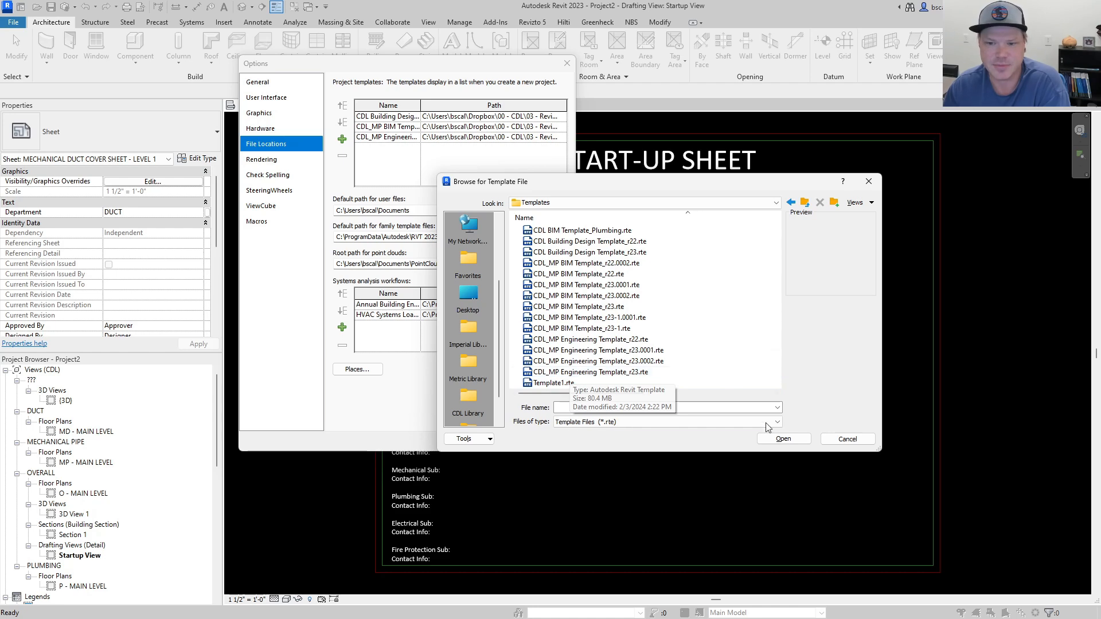
pyautogui.click(847, 439)
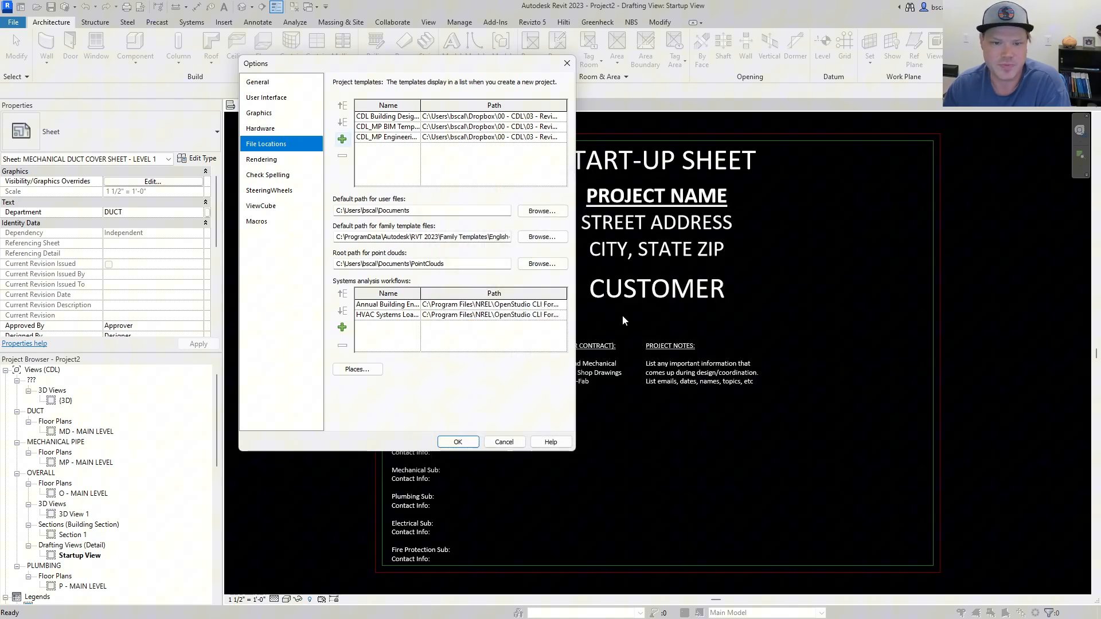
pyautogui.click(505, 442)
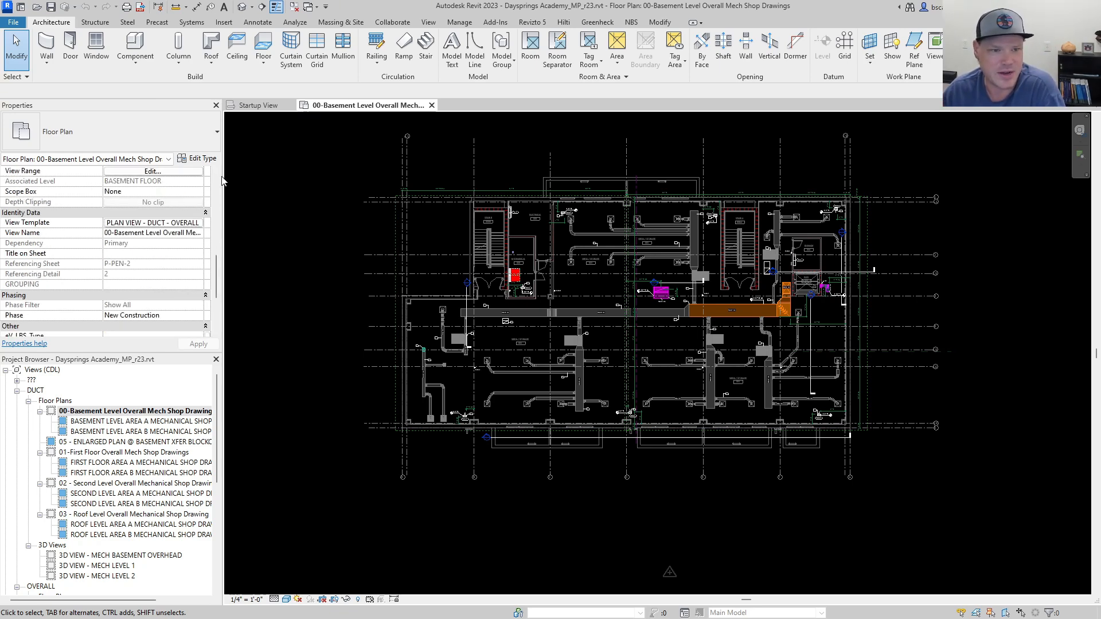
# Enlarge the Properties palette and open the view template assignment of the basement overall mechanical floor plan.
pyautogui.moveTo(217, 264); pyautogui.dragTo(222, 176)
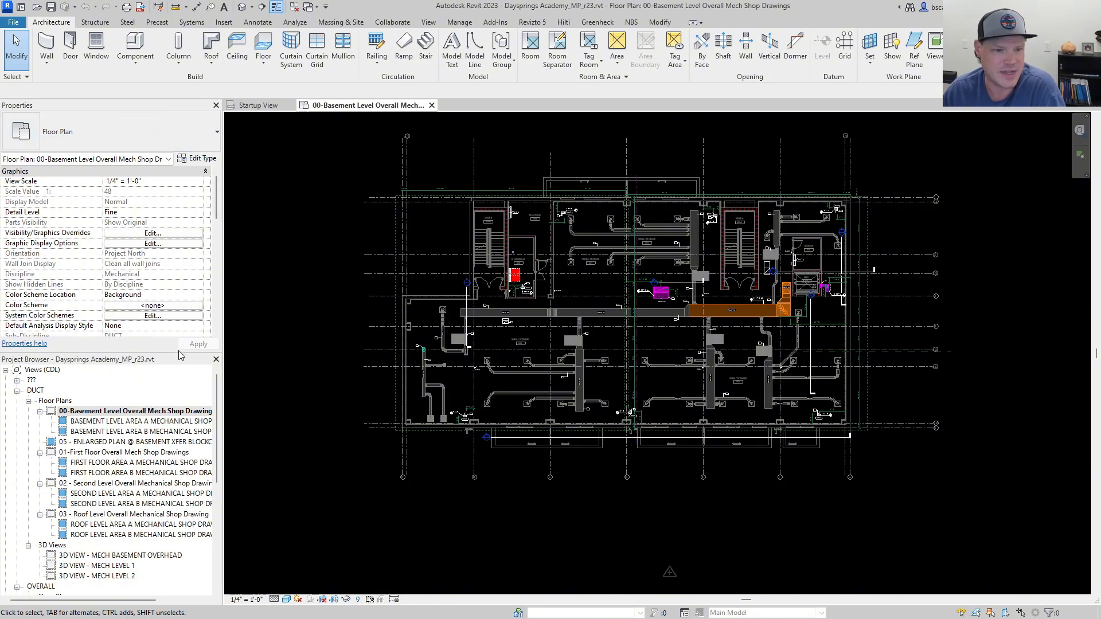
pyautogui.moveTo(177, 353); pyautogui.dragTo(166, 482)
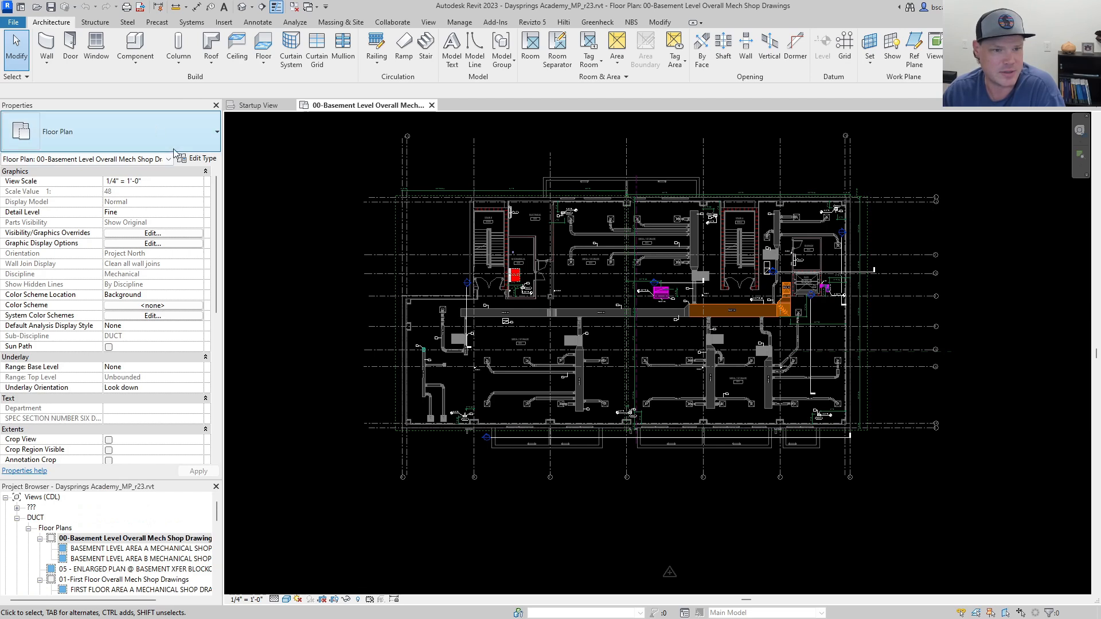
pyautogui.moveTo(216, 192); pyautogui.dragTo(212, 293)
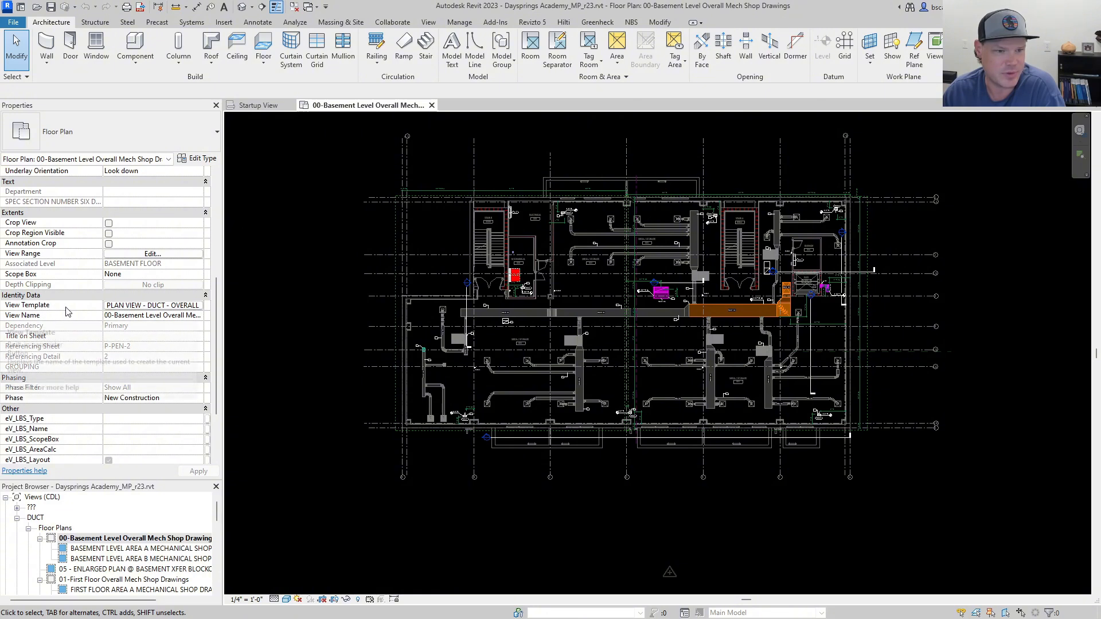
pyautogui.click(124, 307)
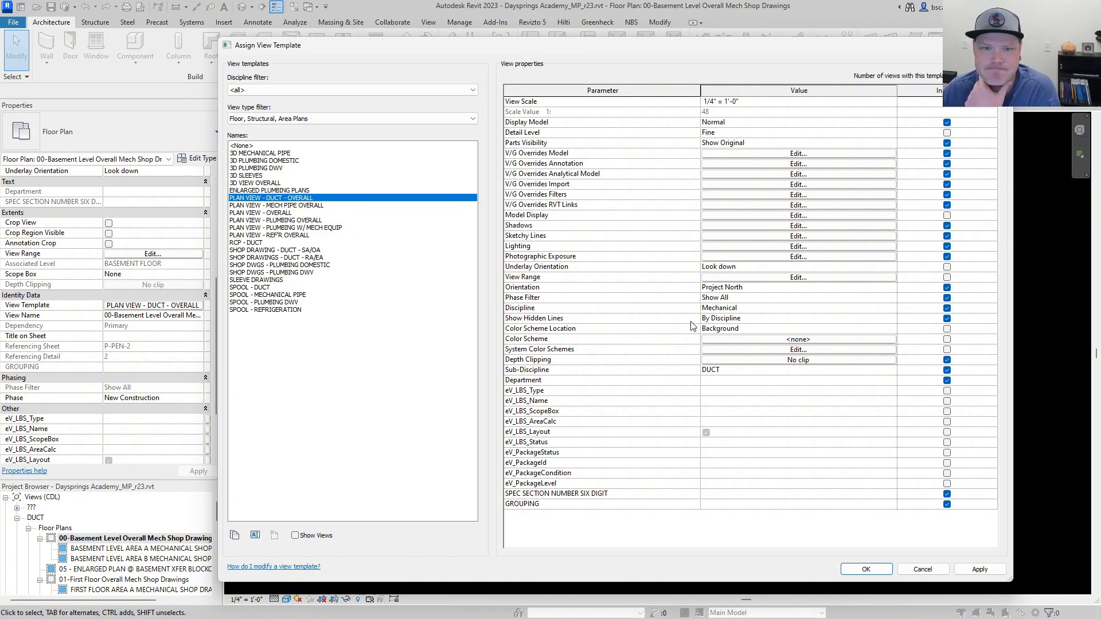
# Open the model overrides of the PLAN VIEW - DUCT - OVERALL template and review which model categories are shown.
pyautogui.click(726, 156)
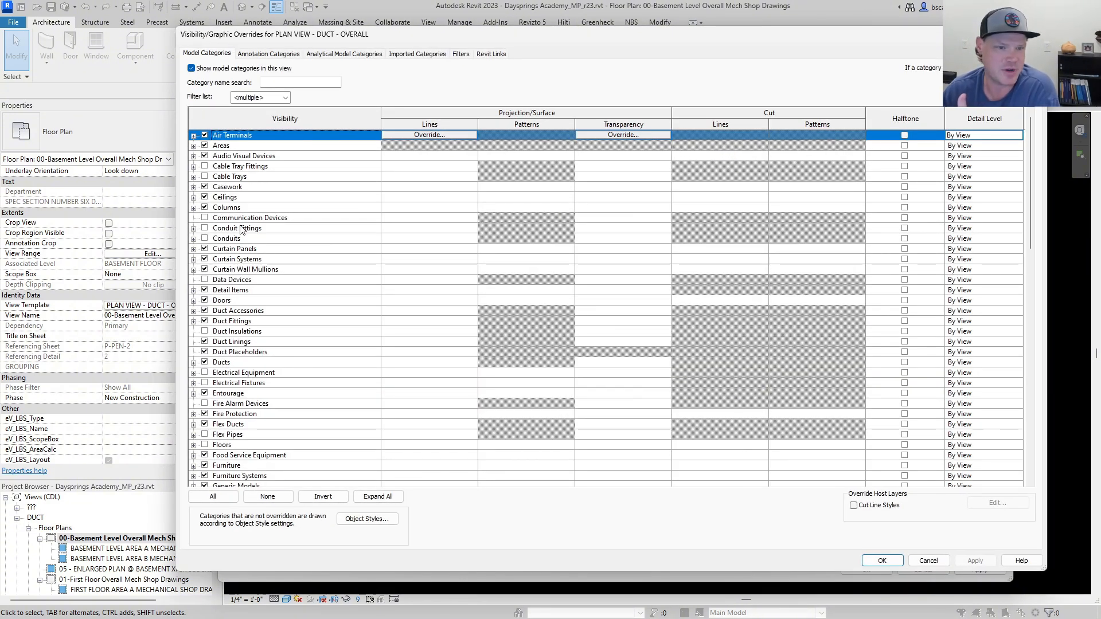
pyautogui.scroll(-2, 263, 313)
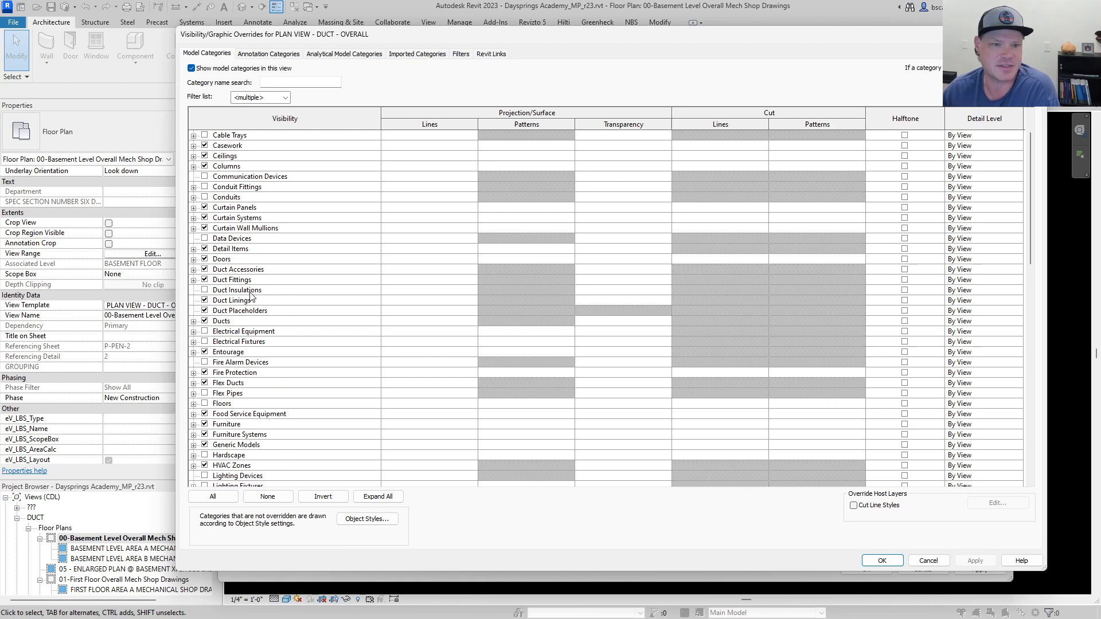
pyautogui.scroll(-7, 288, 321)
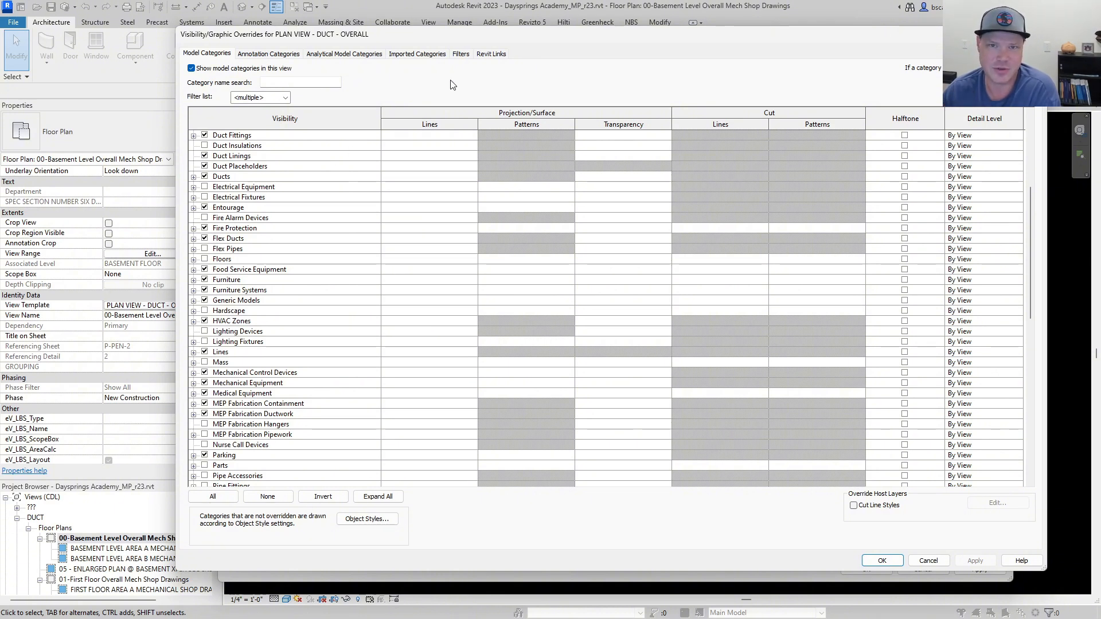
# Examine the custom display settings of the Arch_Dayspring_K-6 Addition_r23.rvt link, including its model category visibility, and close them.
pyautogui.click(491, 54)
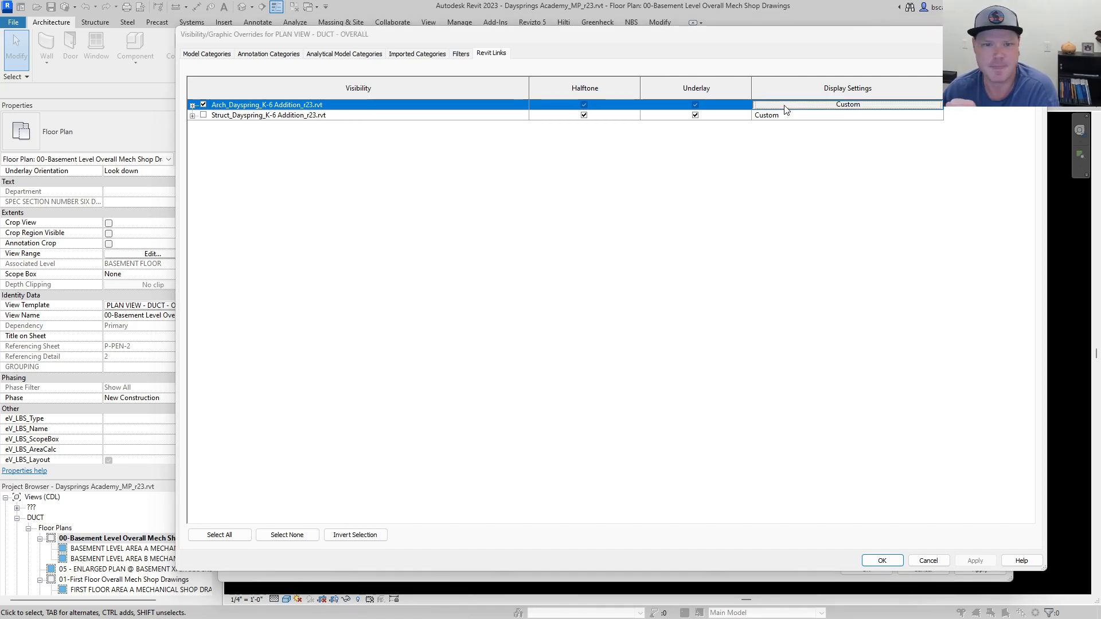
pyautogui.click(770, 106)
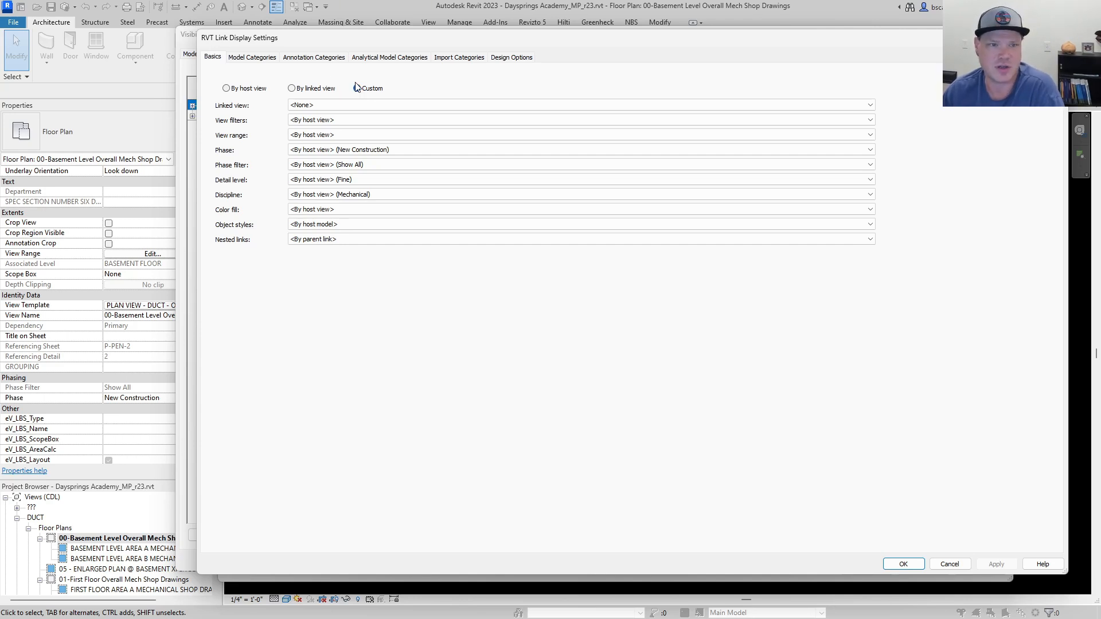
pyautogui.click(254, 58)
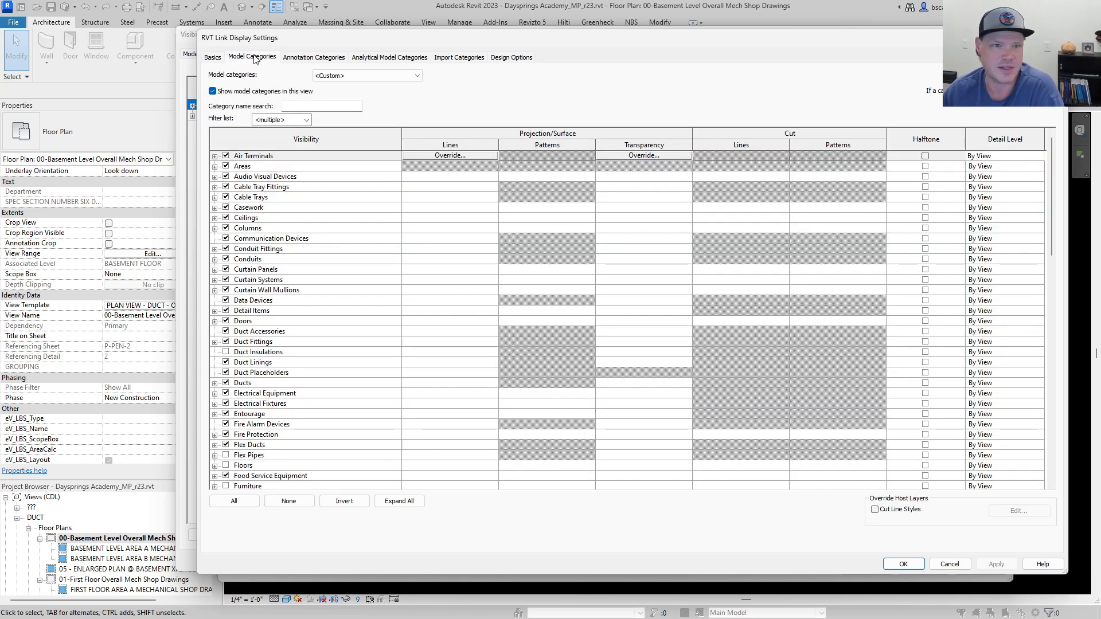
pyautogui.click(355, 77)
pyautogui.click(346, 93)
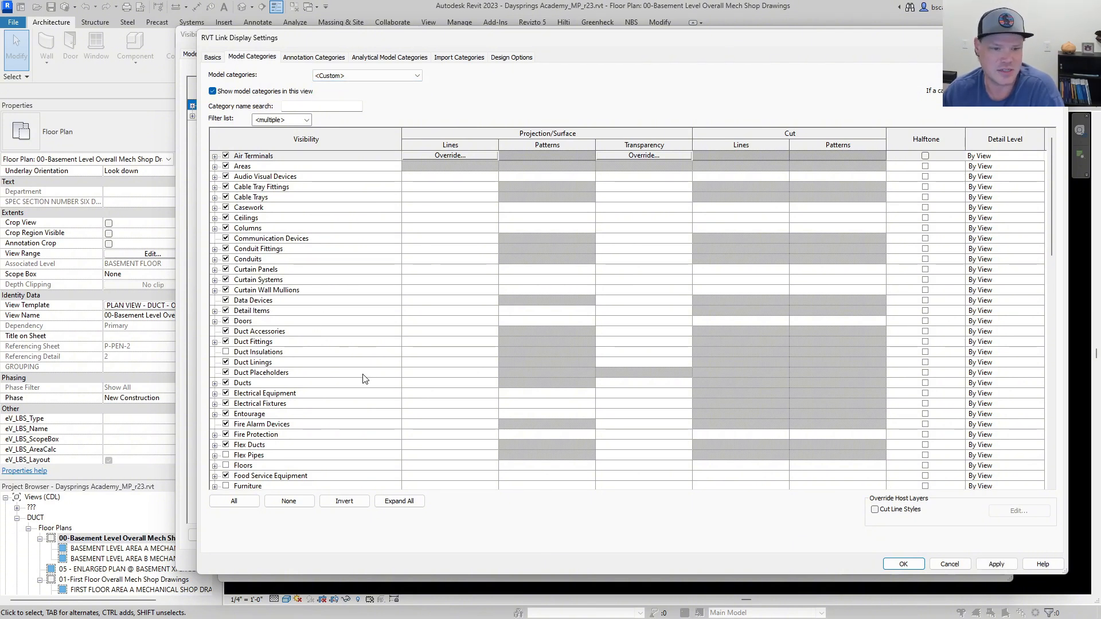
pyautogui.scroll(-1, 359, 376)
pyautogui.scroll(-1, 354, 376)
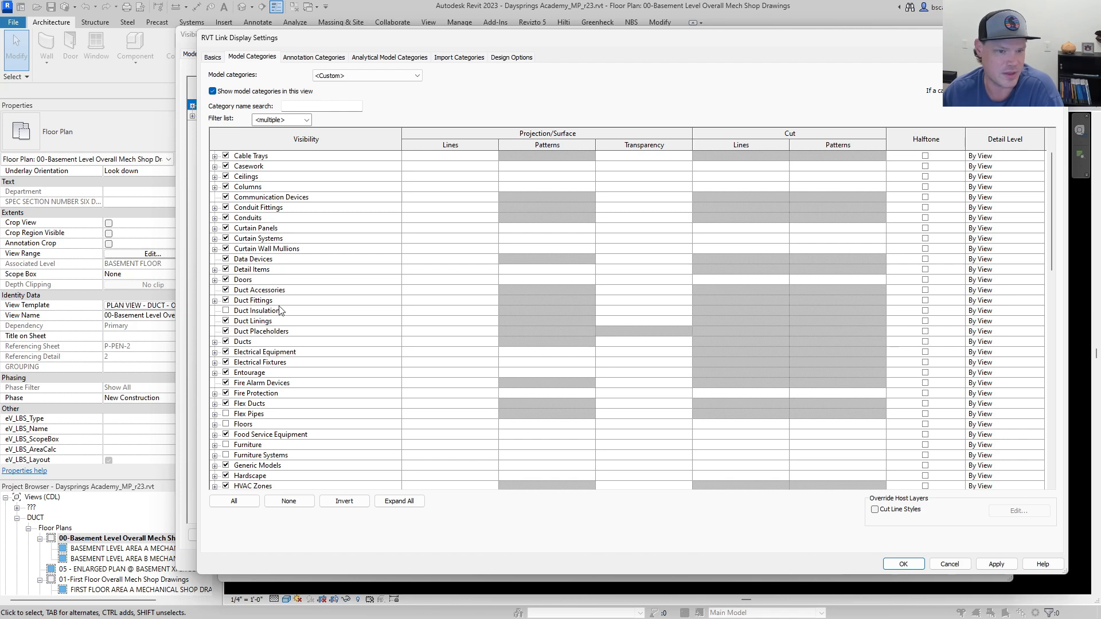
pyautogui.scroll(-1, 287, 295)
pyautogui.scroll(-2, 296, 280)
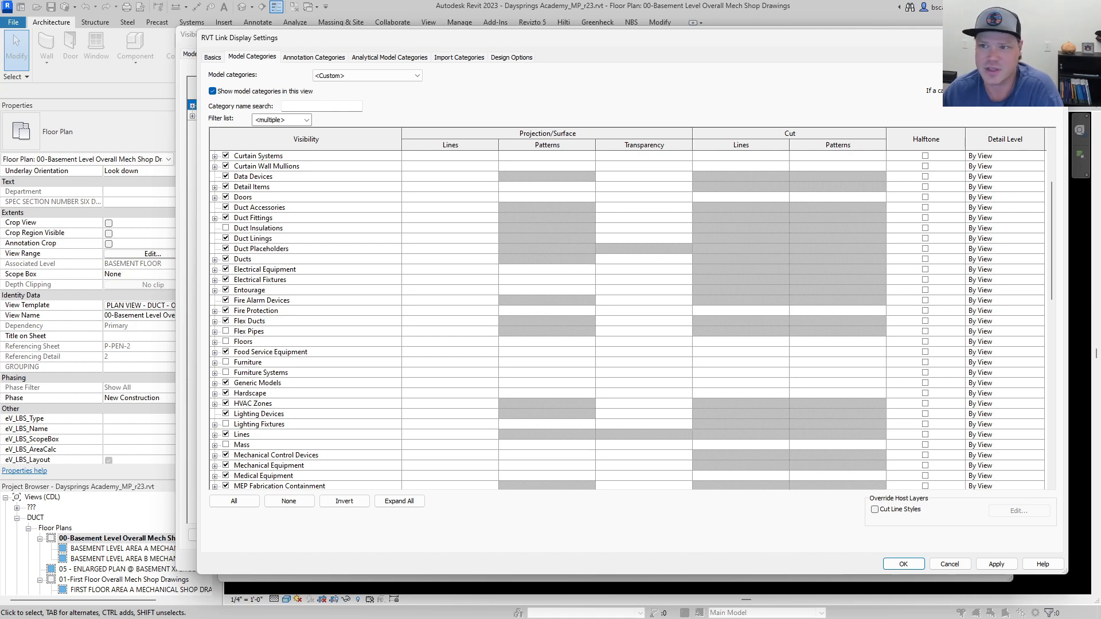
pyautogui.click(1055, 37)
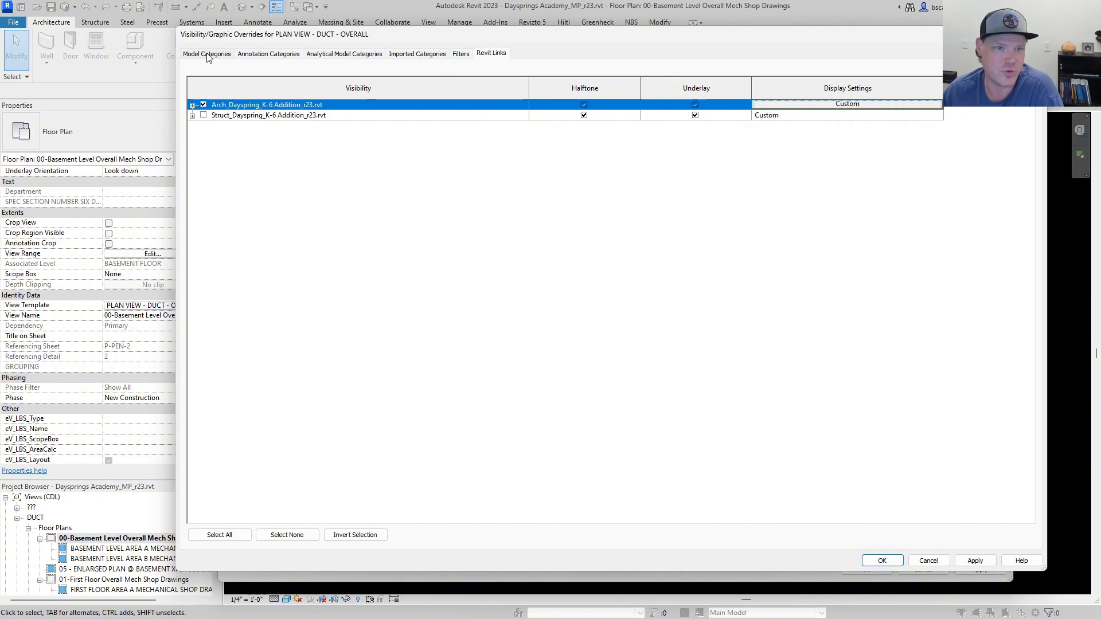
# Review the duct template's annotation, analytical, imported, filter, Revit link and model overrides, and leave without changes.
pyautogui.click(256, 55)
pyautogui.click(338, 54)
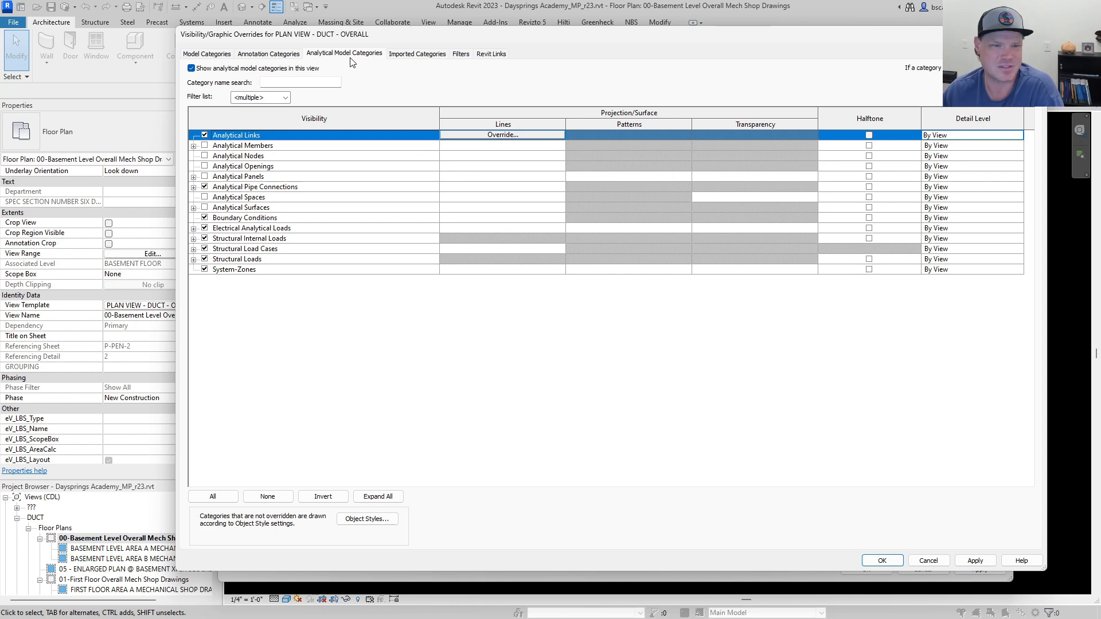
pyautogui.click(430, 54)
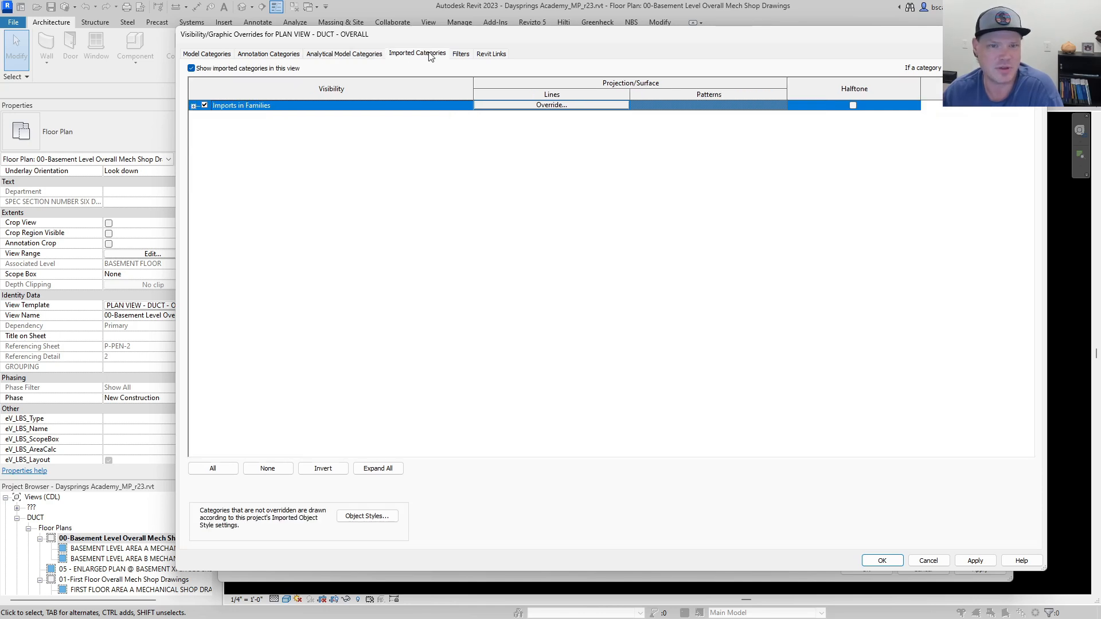
pyautogui.click(460, 54)
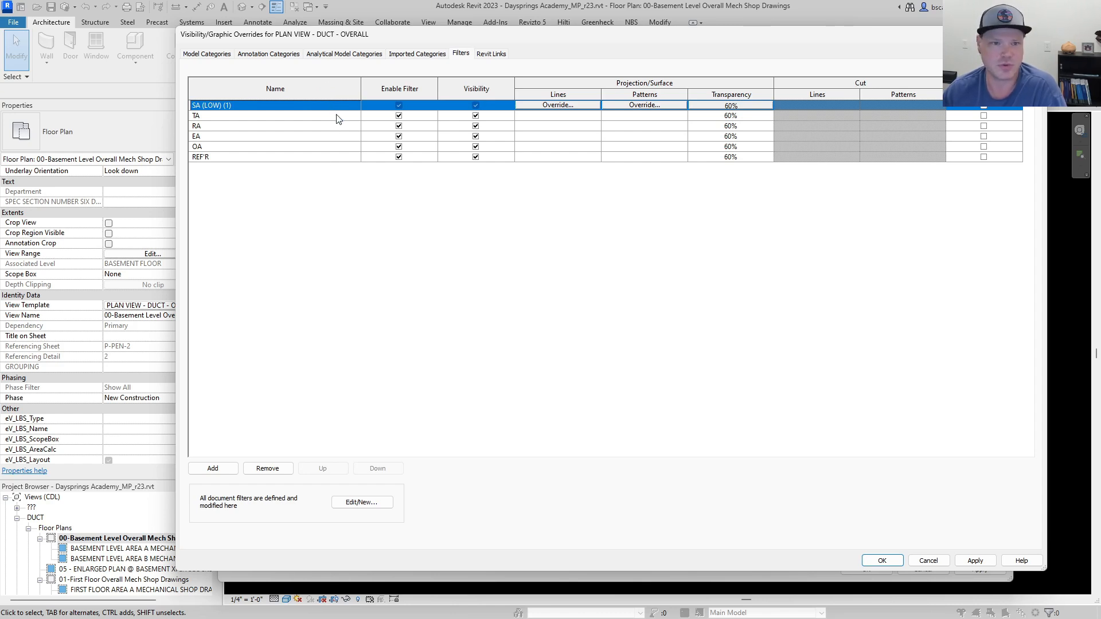
pyautogui.click(492, 54)
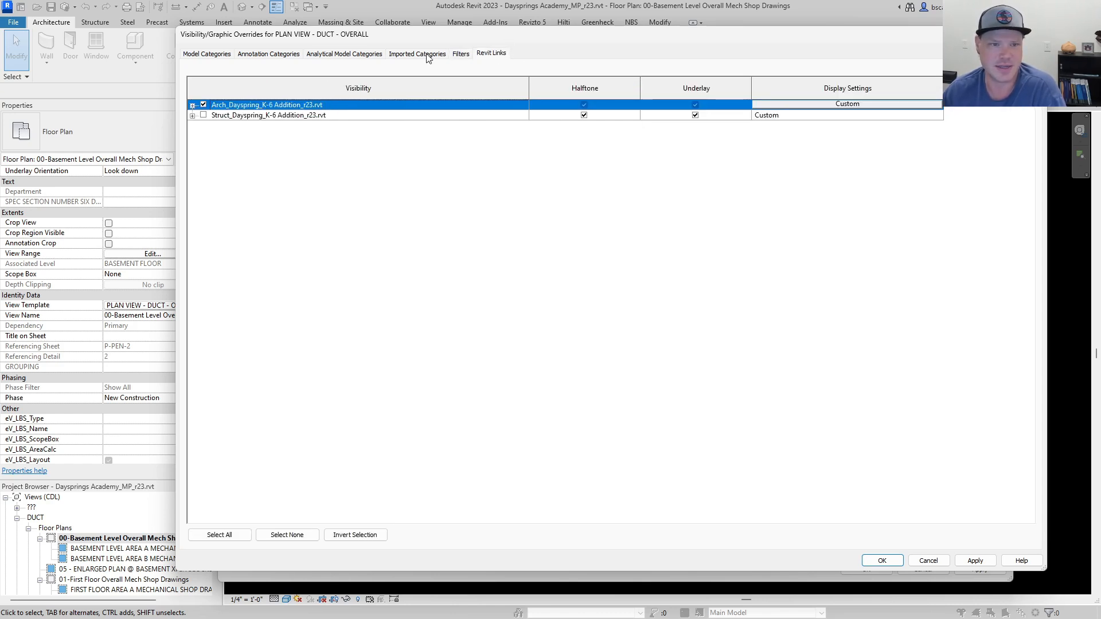
pyautogui.click(216, 54)
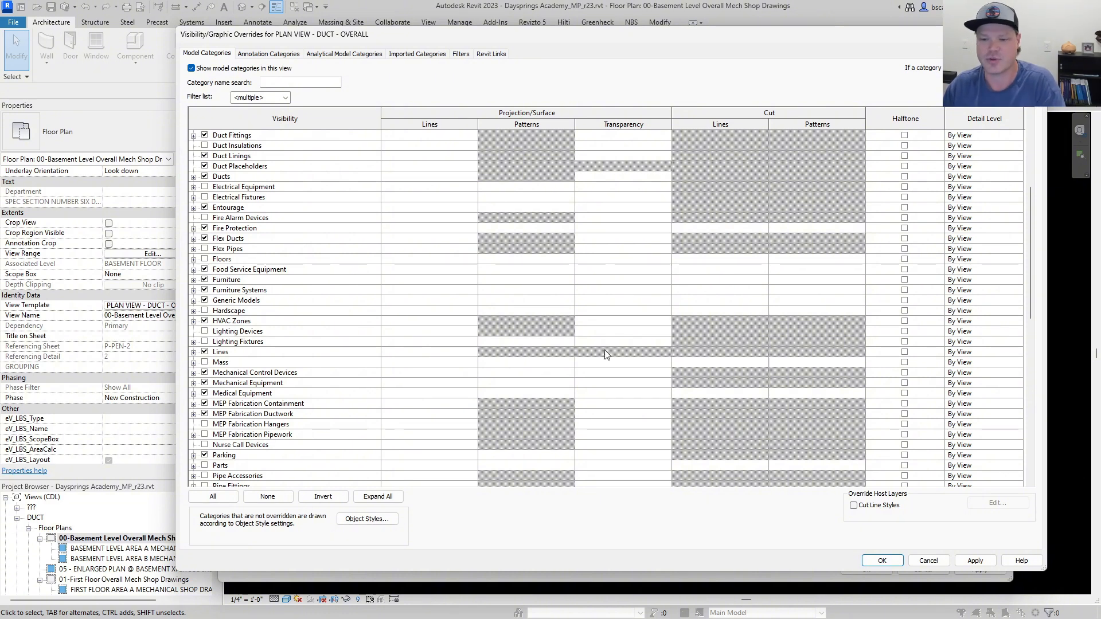
pyautogui.click(929, 561)
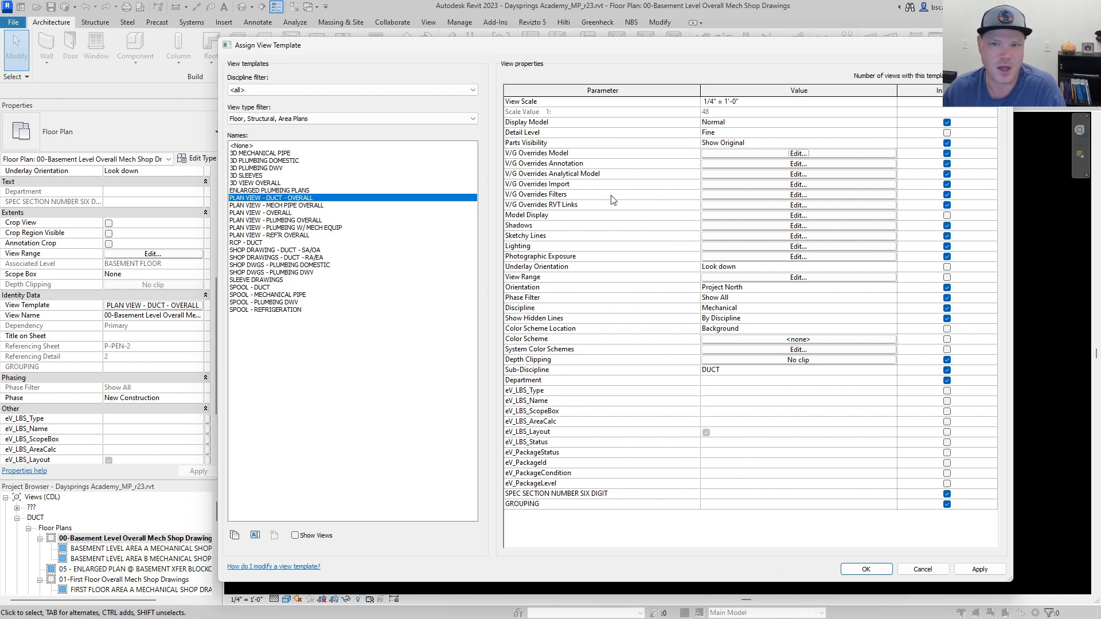
# Compare the properties of the PLAN VIEW - MECH PIPE OVERALL and PLAN VIEW - DUCT - OVERALL templates, and cancel the assignment.
pyautogui.click(293, 206)
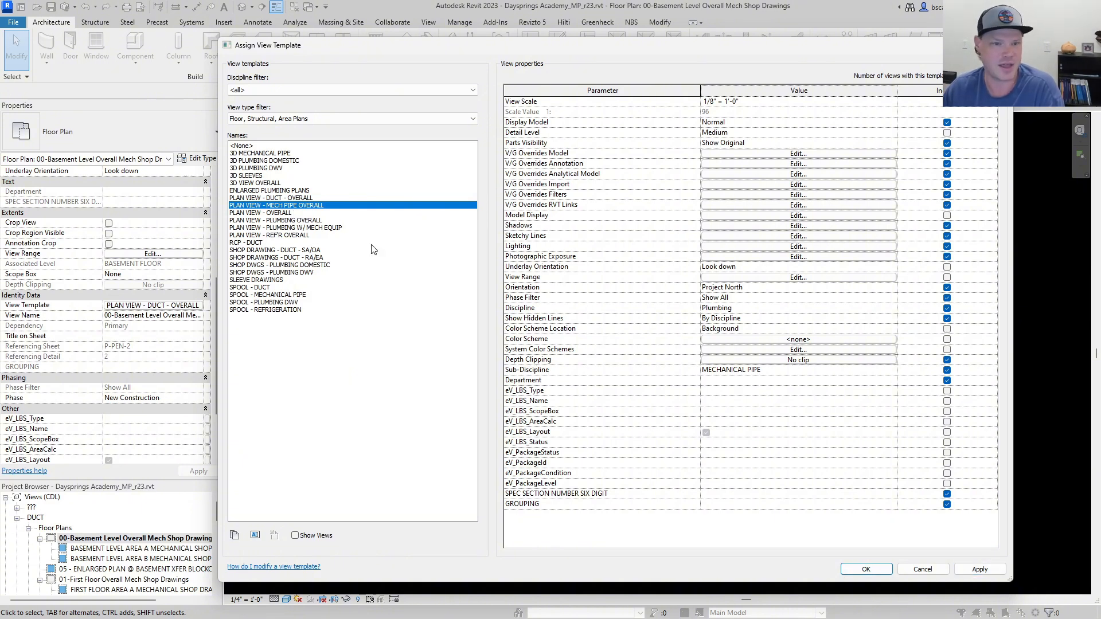
pyautogui.click(296, 198)
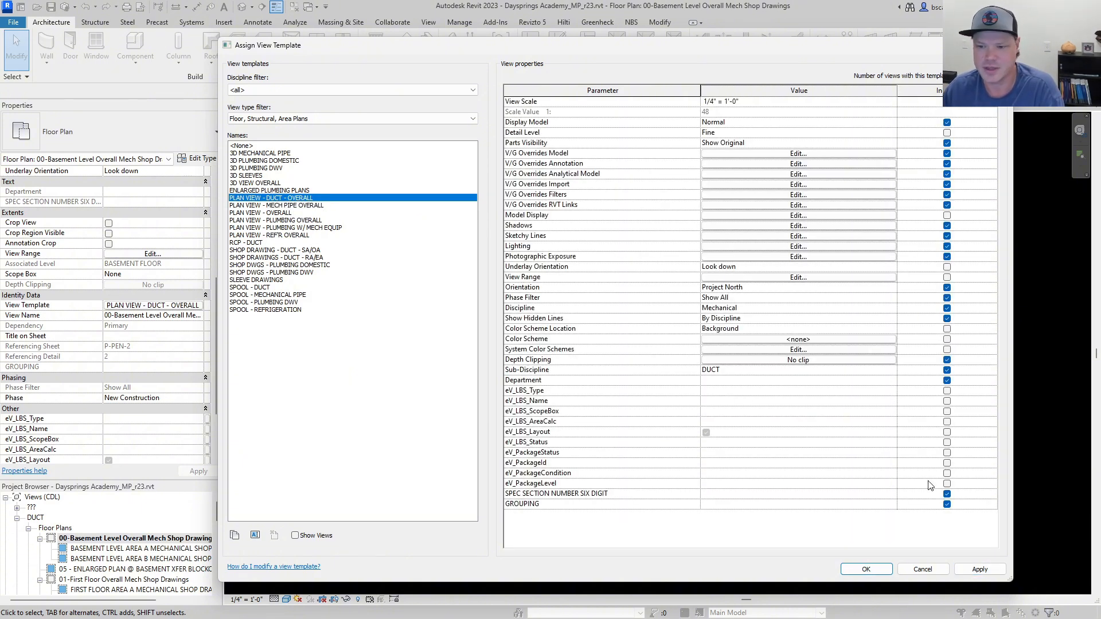
pyautogui.click(922, 570)
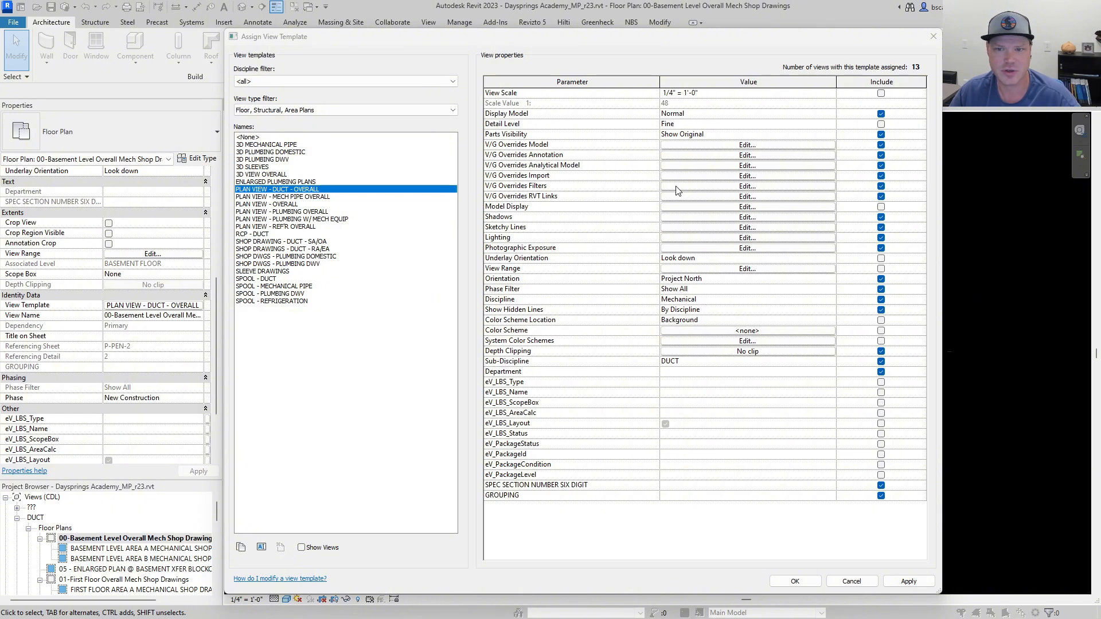
# Open the filter definitions from the duct template's filter overrides and examine the categories and rules of SA (LOW) (1) and SA (LOW).
pyautogui.click(747, 186)
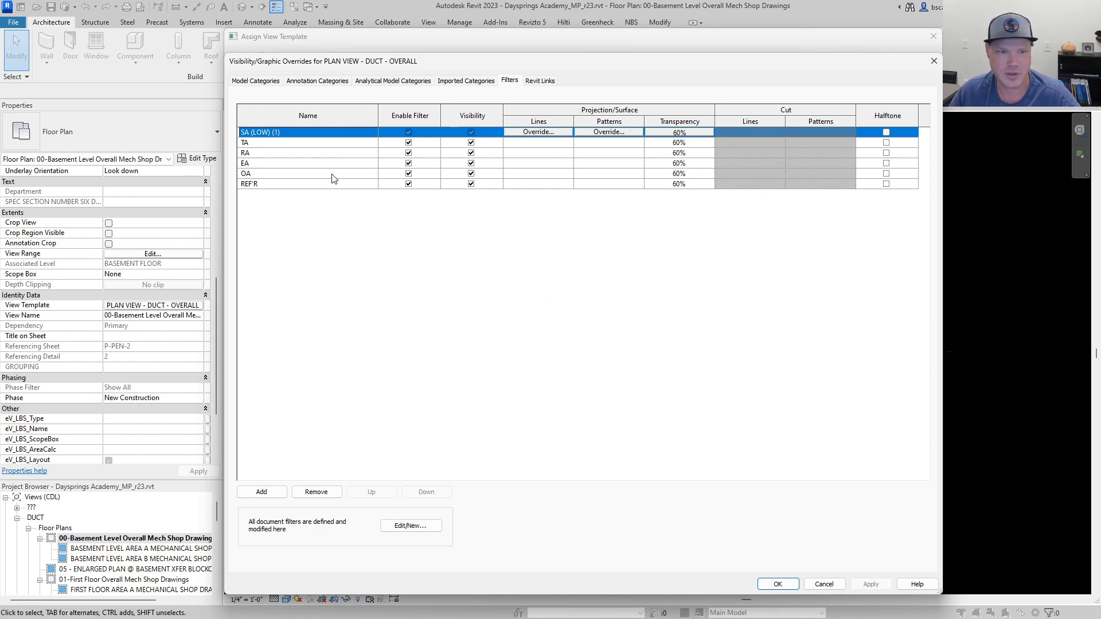
pyautogui.click(403, 528)
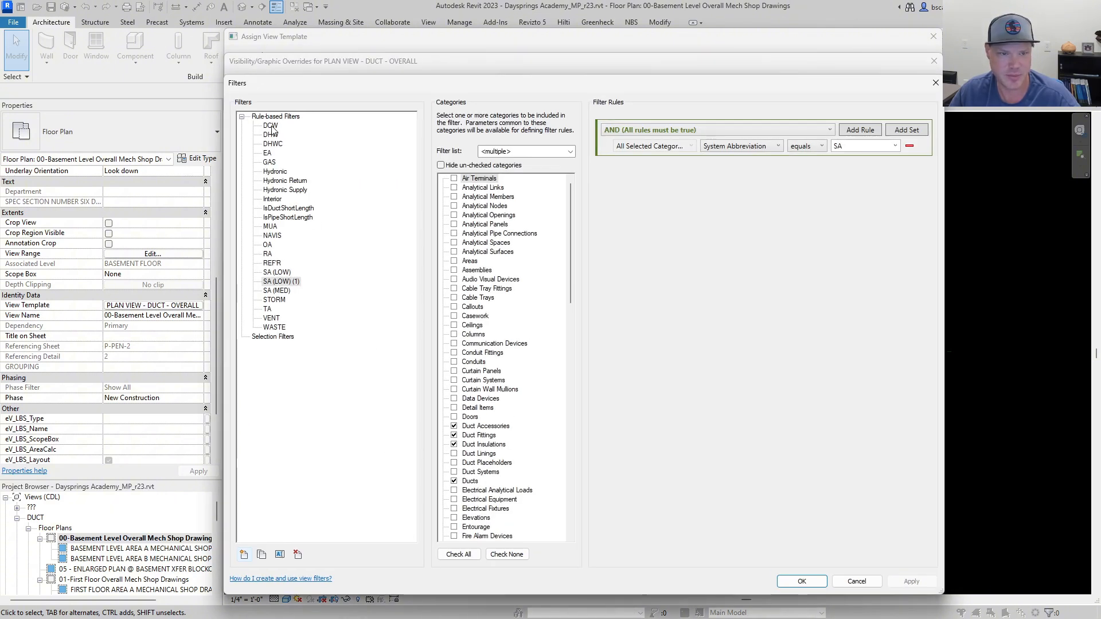
pyautogui.click(267, 282)
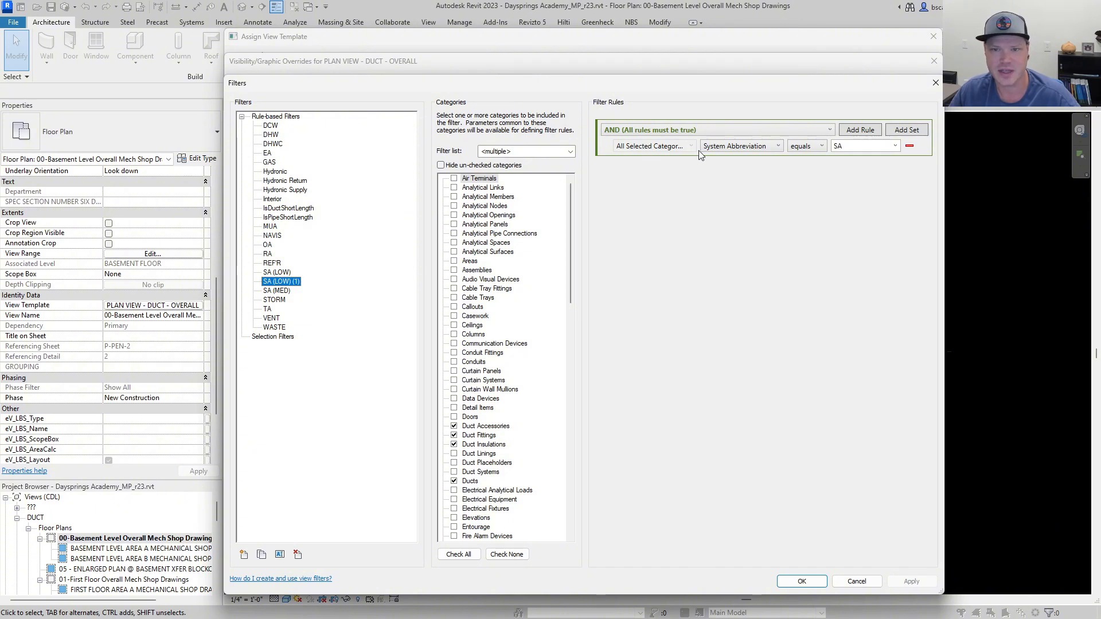
pyautogui.click(780, 146)
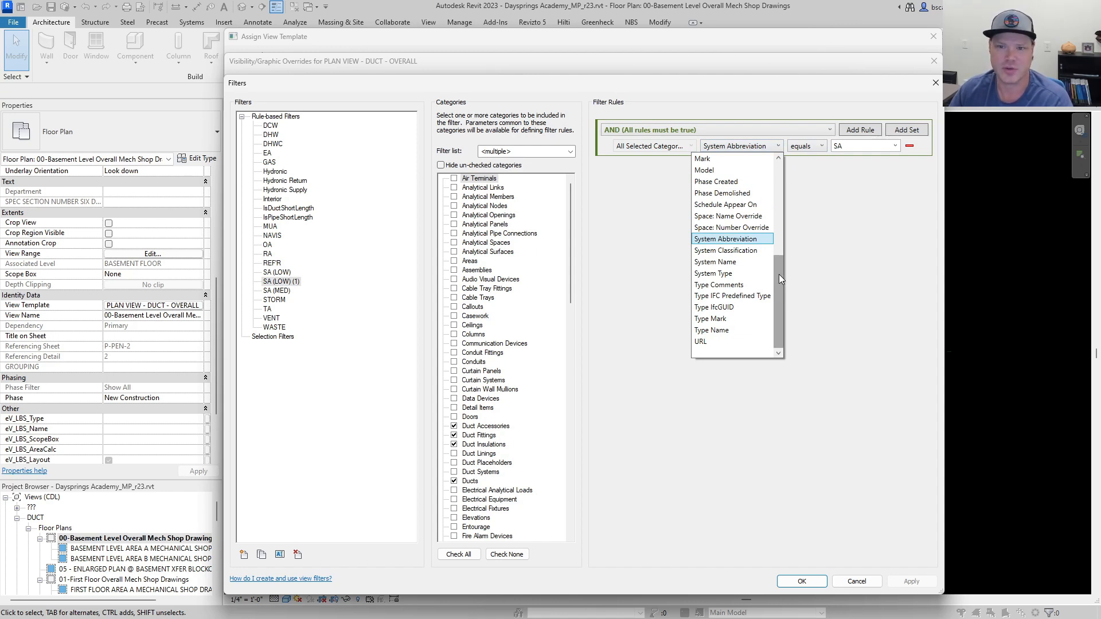
pyautogui.click(742, 240)
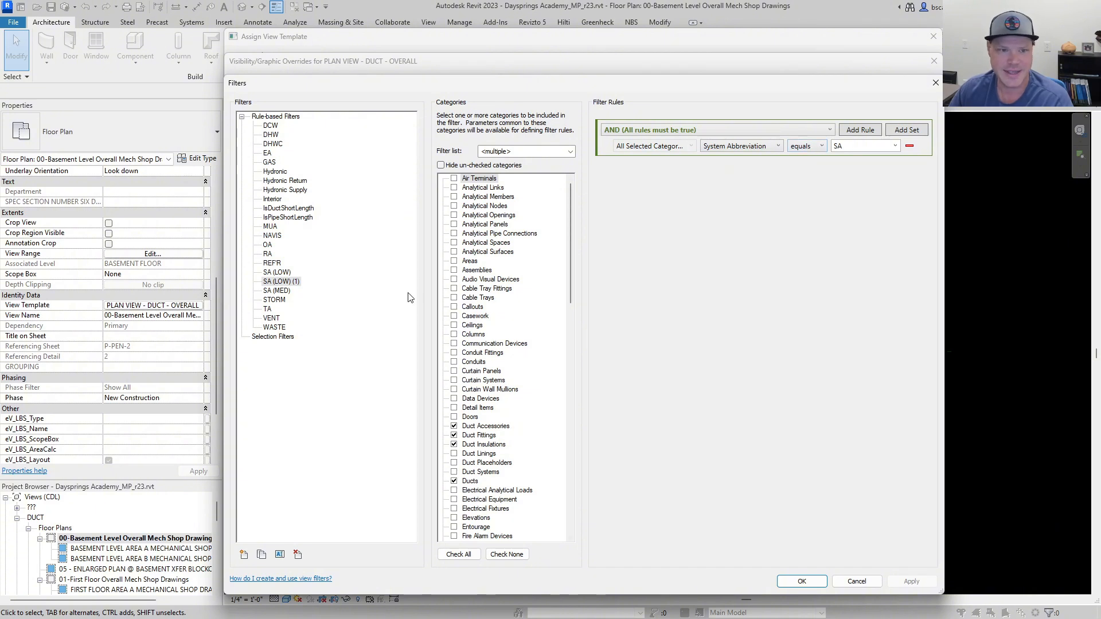
pyautogui.click(280, 272)
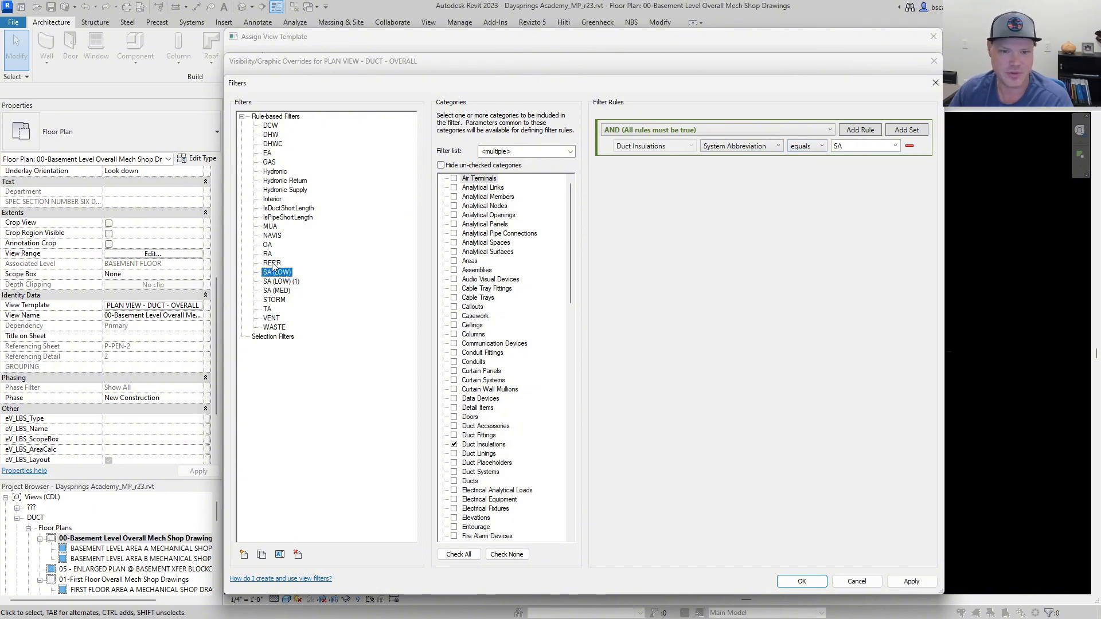
# Compare the categories and rules of the SA (LOW) (1) and DCW filters, and leave the filter definitions without changes.
pyautogui.click(278, 281)
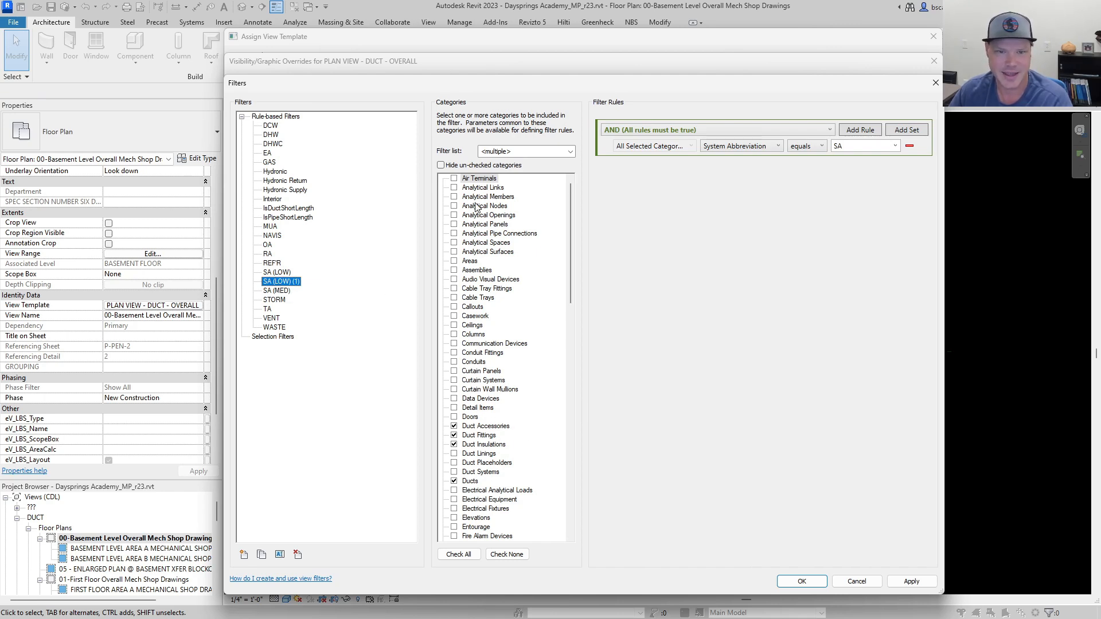
pyautogui.moveTo(572, 190); pyautogui.dragTo(567, 258)
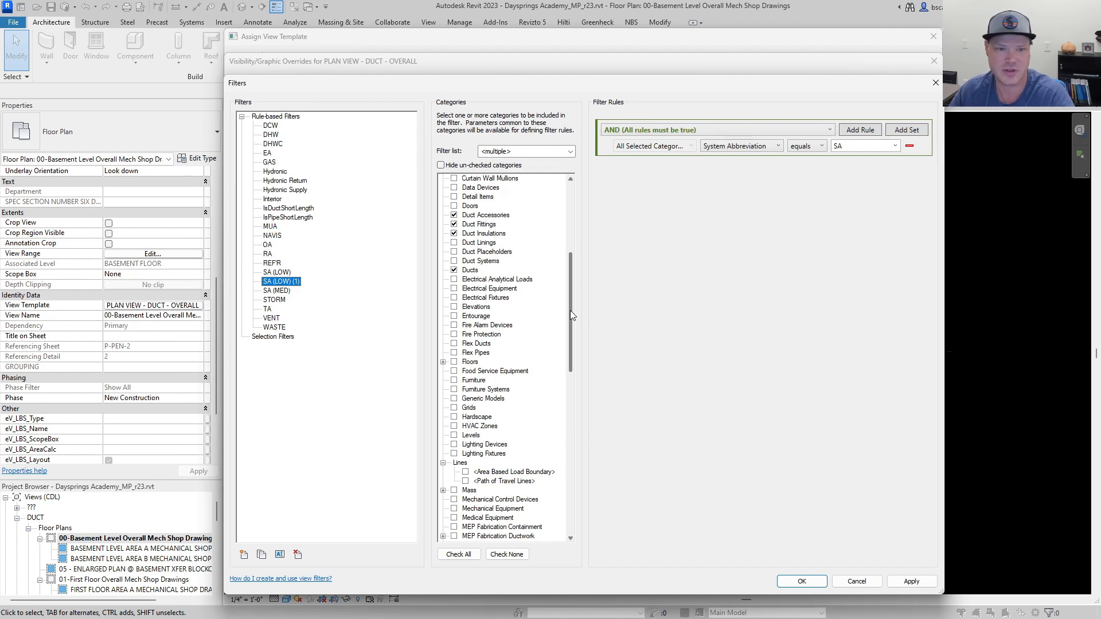
pyautogui.click(271, 125)
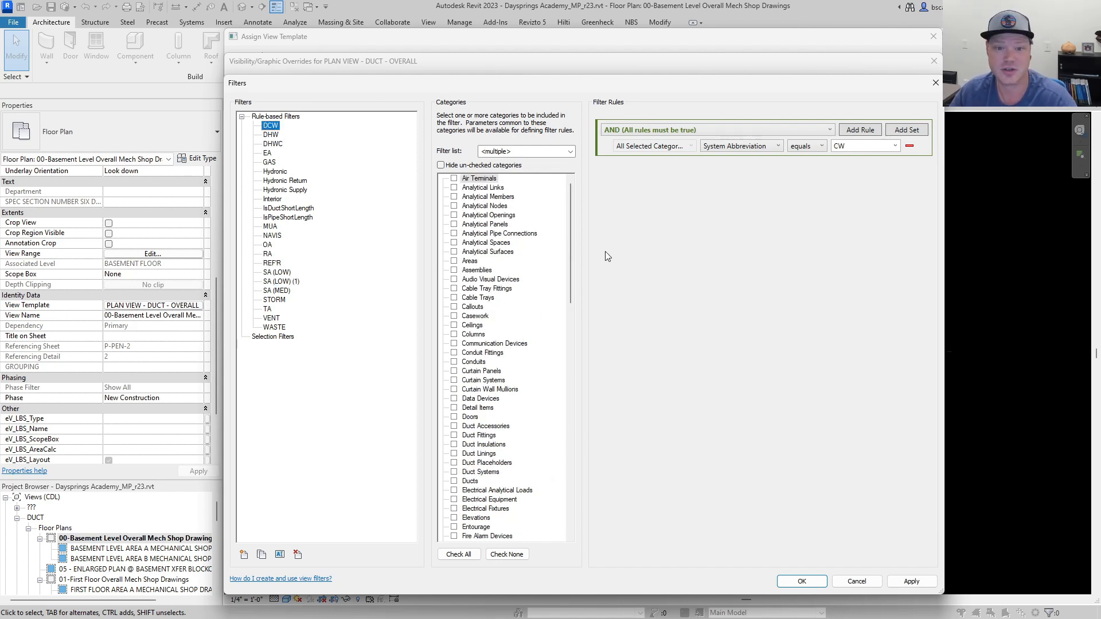
pyautogui.moveTo(570, 247); pyautogui.dragTo(562, 402)
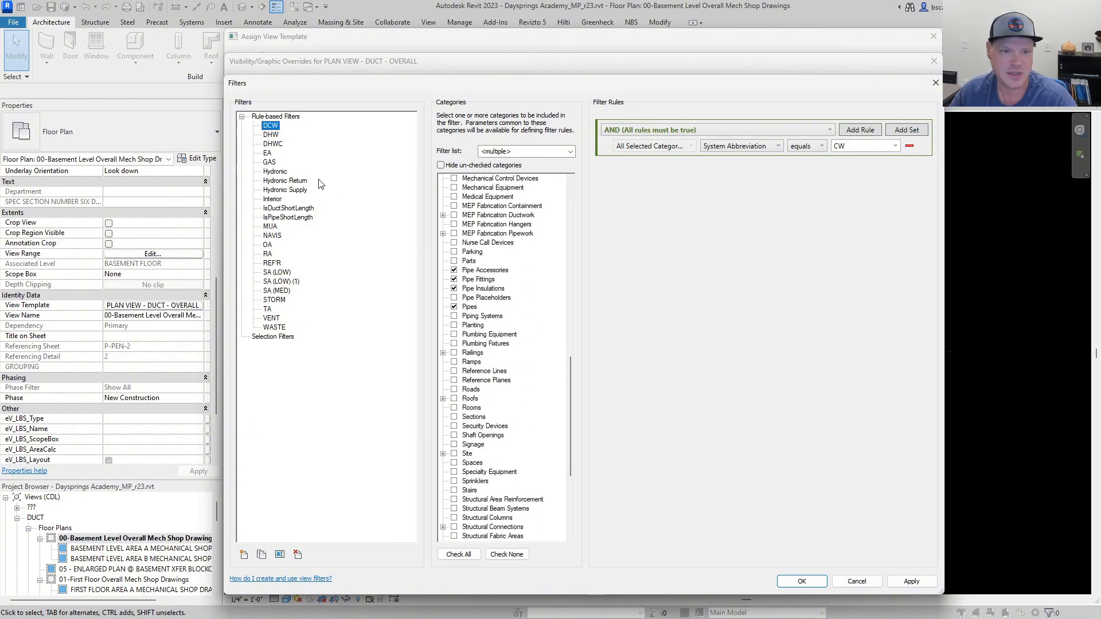
pyautogui.click(280, 282)
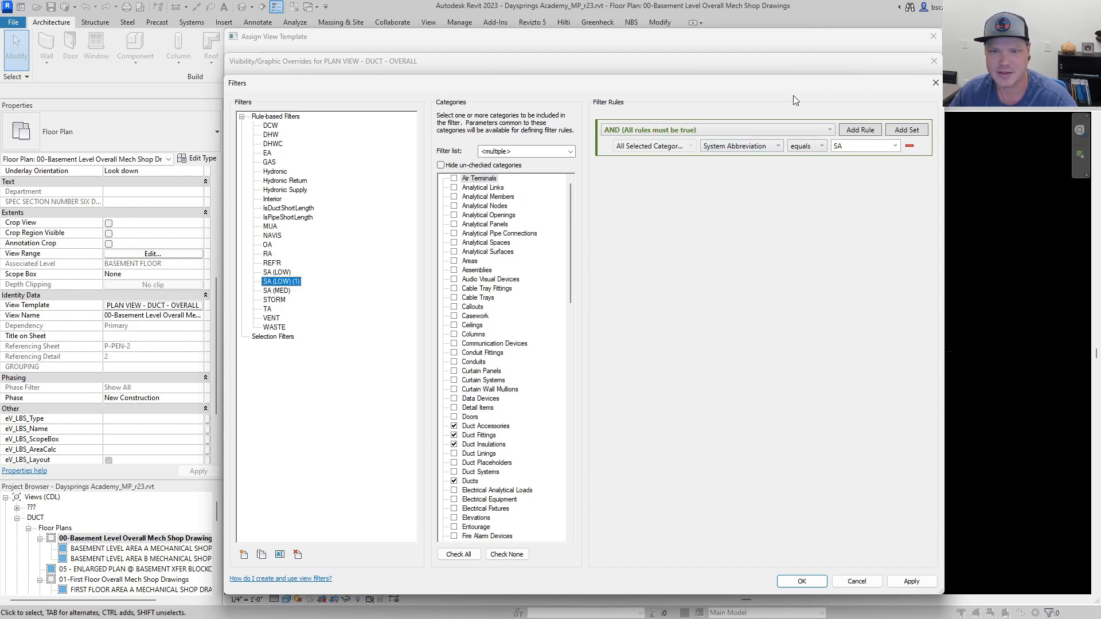
pyautogui.click(856, 581)
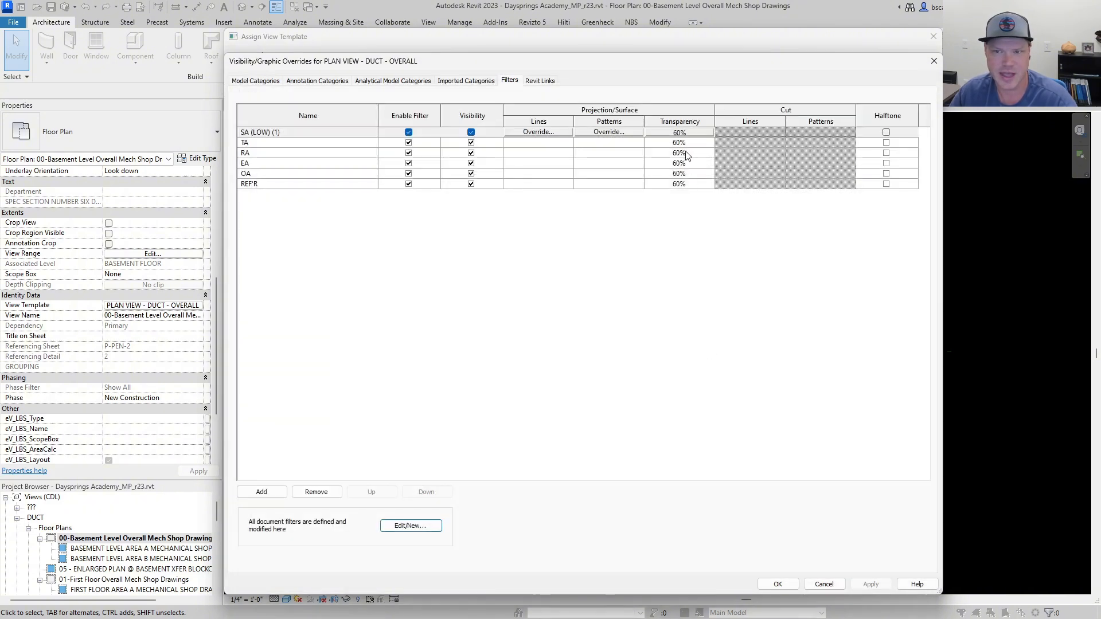
# View the projection line override of the SA (LOW) (1) filter, and close the duct template's visibility overrides without changes.
pyautogui.click(538, 131)
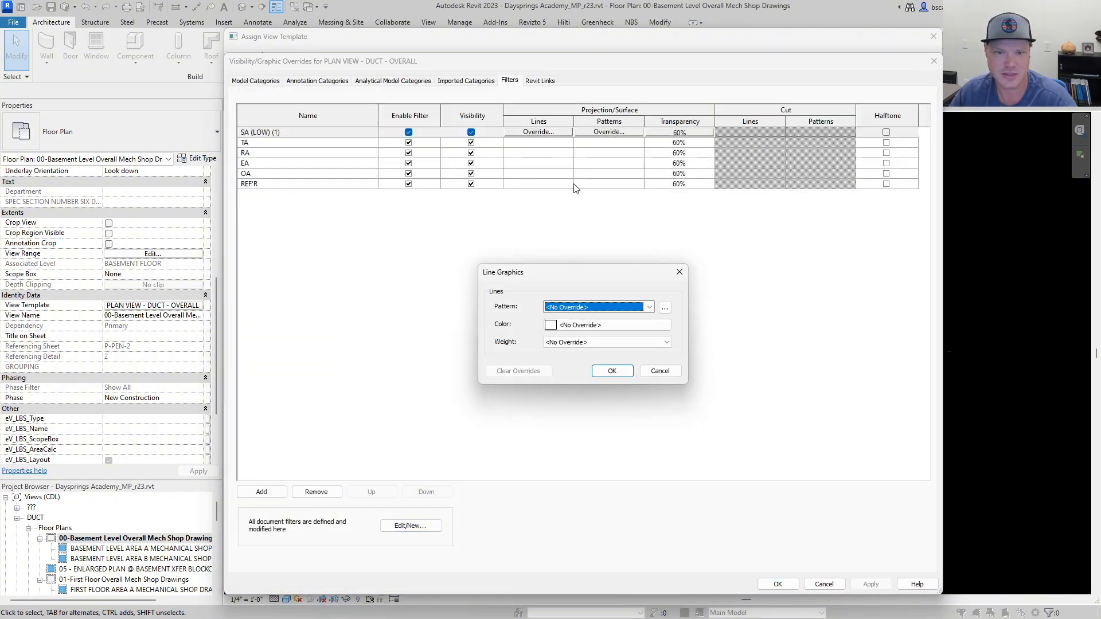
pyautogui.click(678, 272)
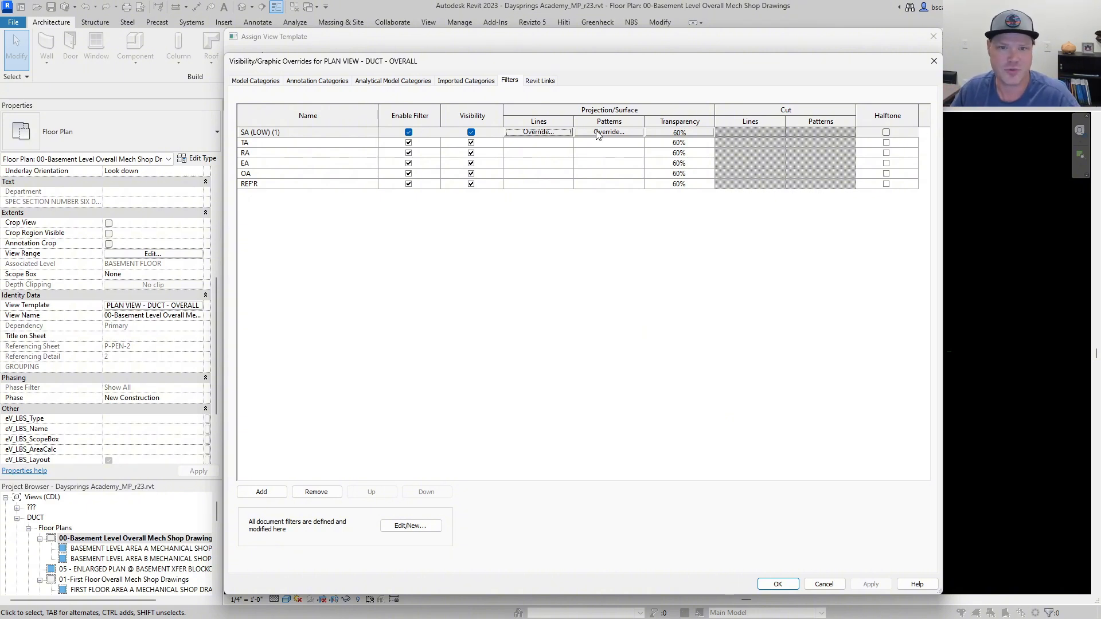
pyautogui.click(933, 61)
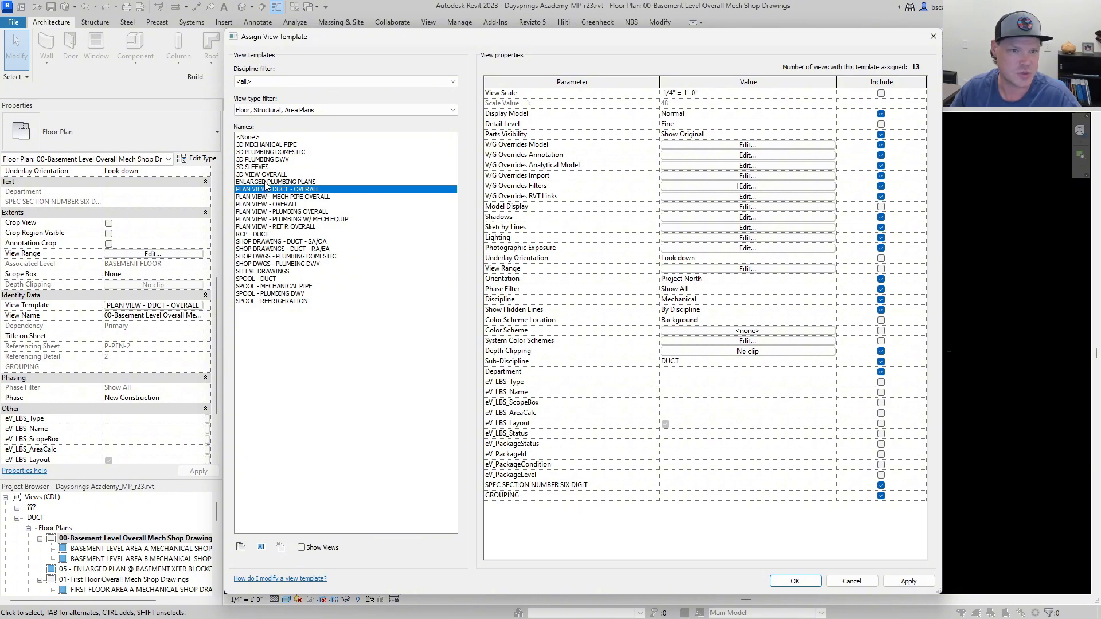
# Review each filter's visibility override in the SHOP DWGS - PLUMBING DWV template without changes, and return to the SHOP DWGS - PLUMBING DOMESTIC template.
pyautogui.click(265, 258)
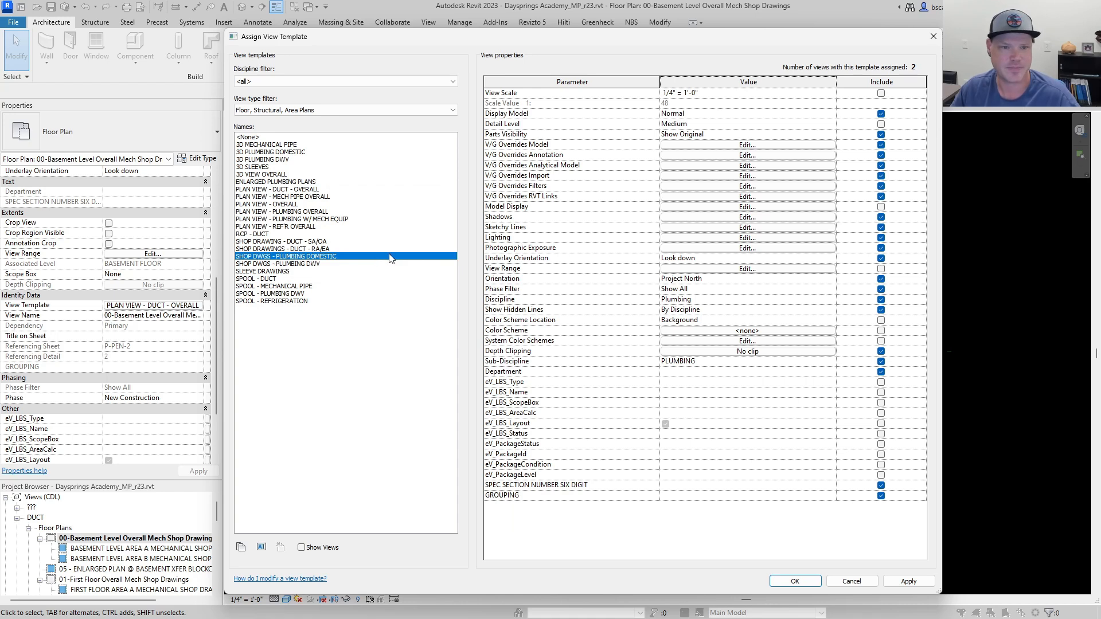
pyautogui.click(319, 264)
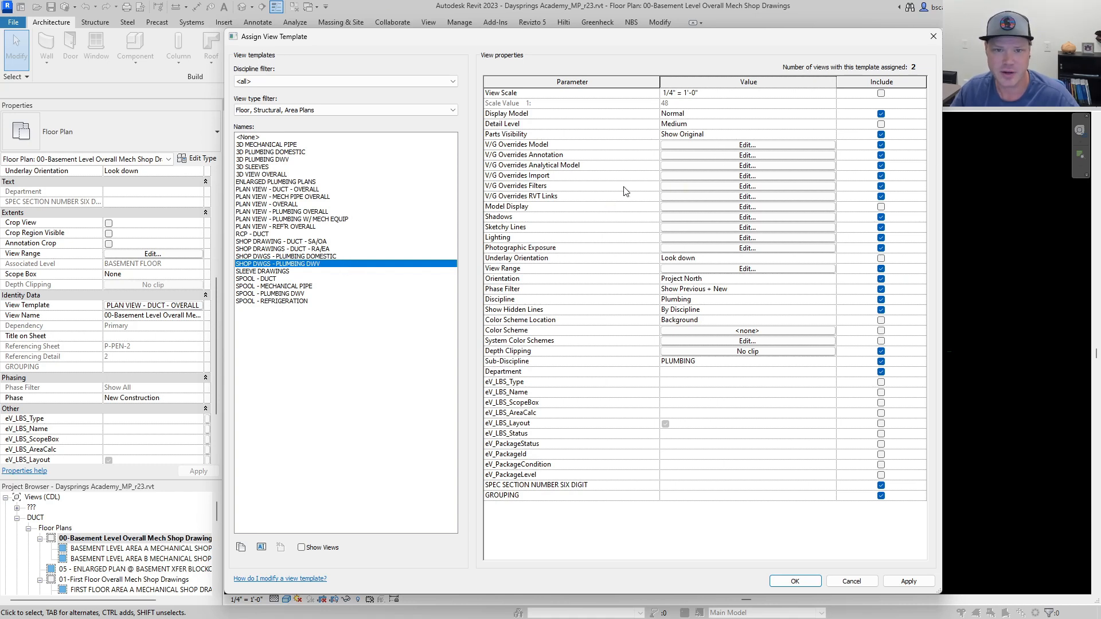
pyautogui.click(692, 187)
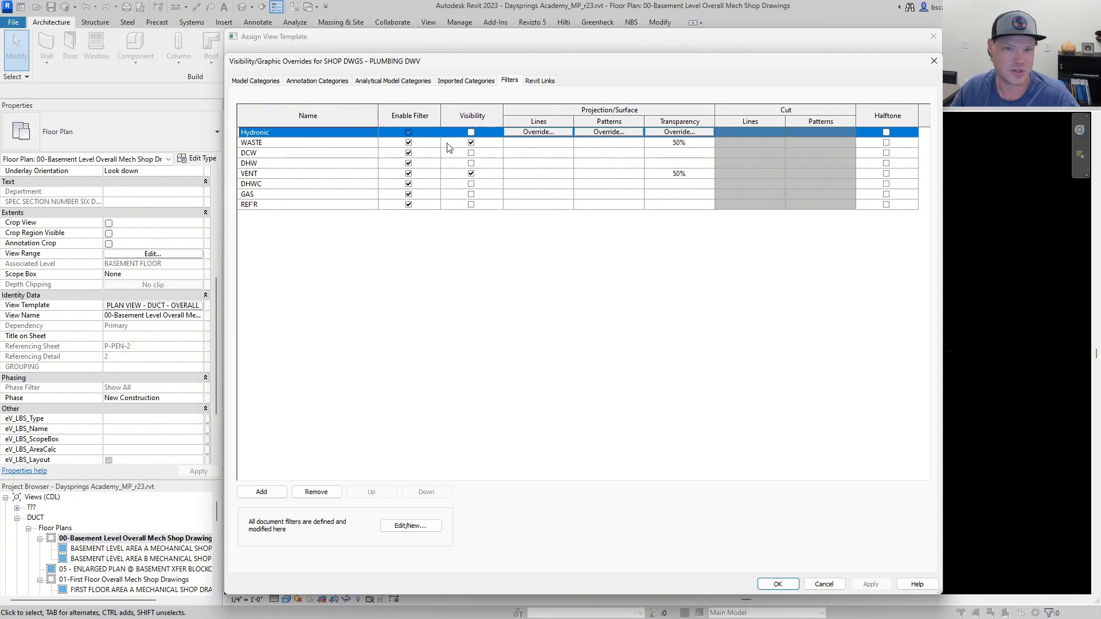
pyautogui.click(324, 174)
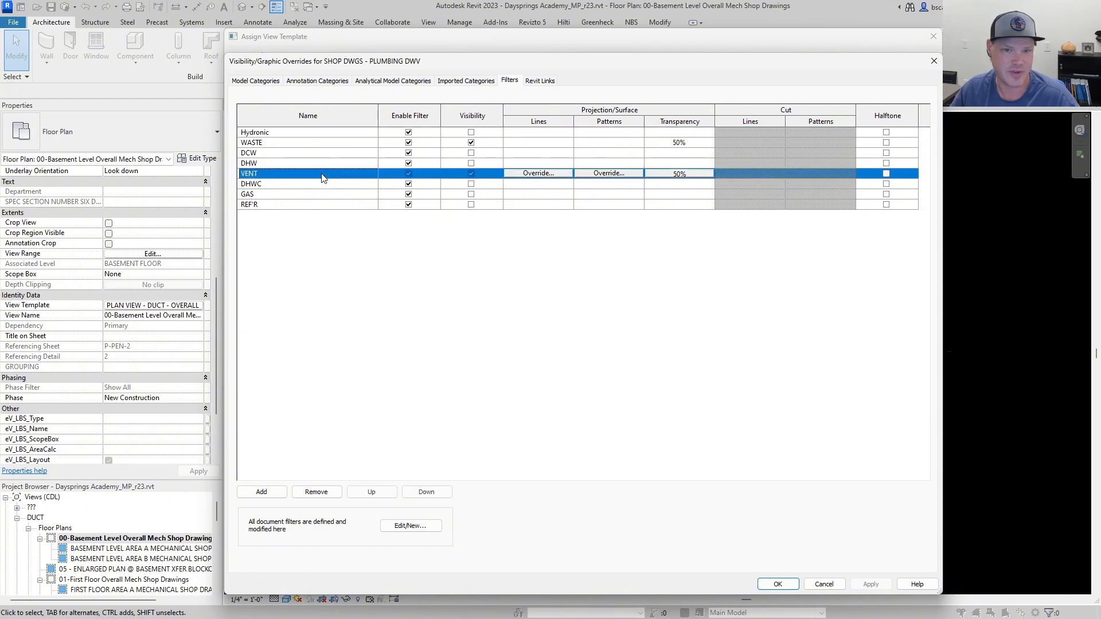
pyautogui.click(325, 133)
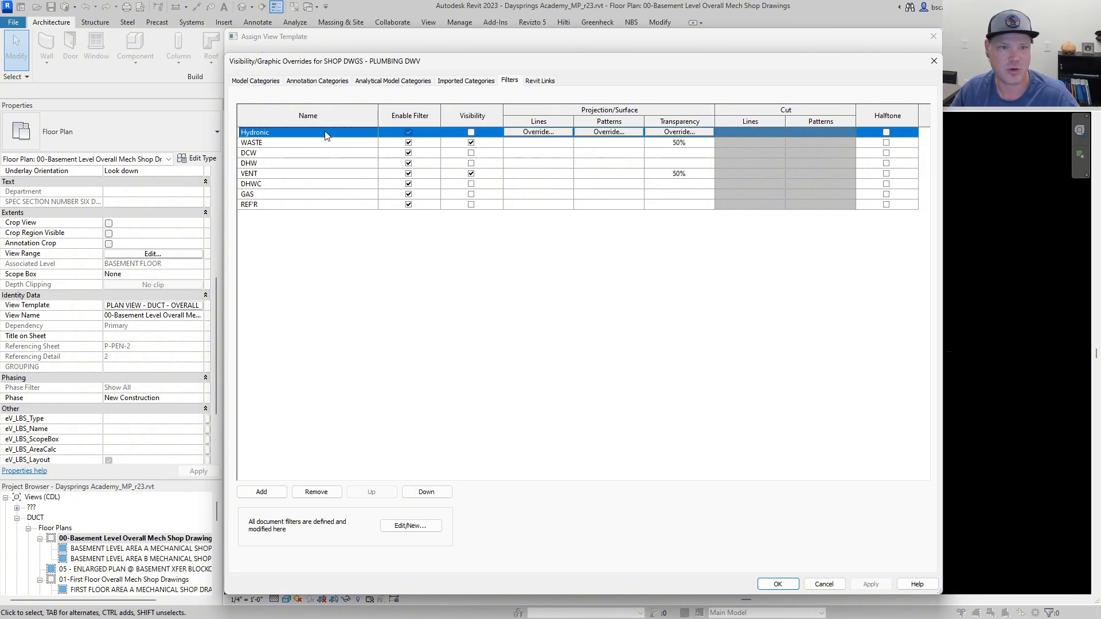
pyautogui.click(325, 154)
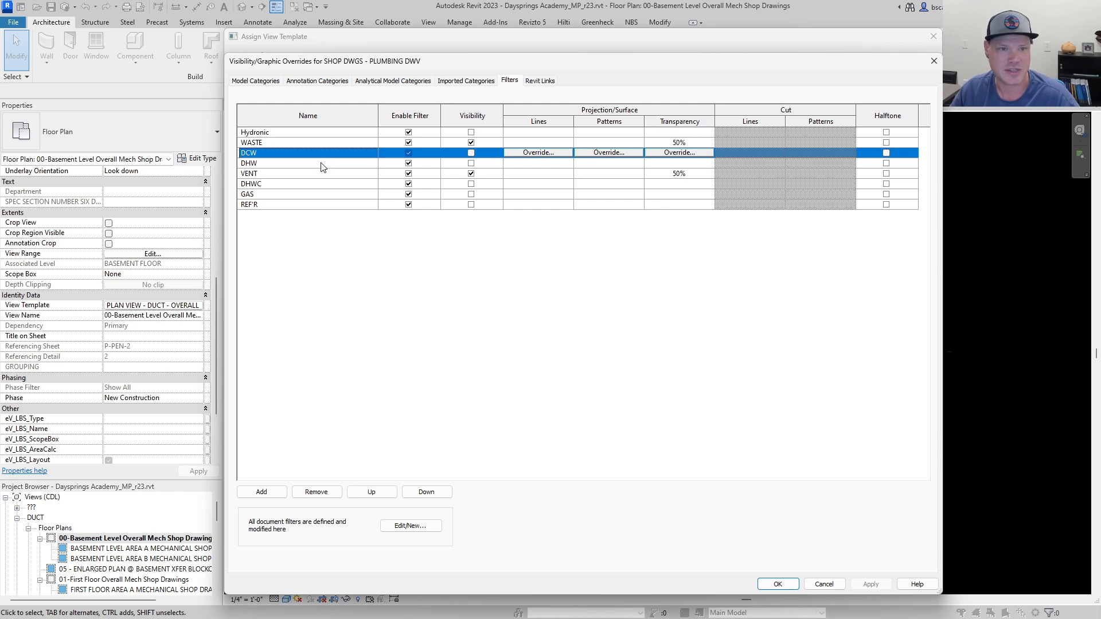
pyautogui.click(323, 164)
pyautogui.click(322, 185)
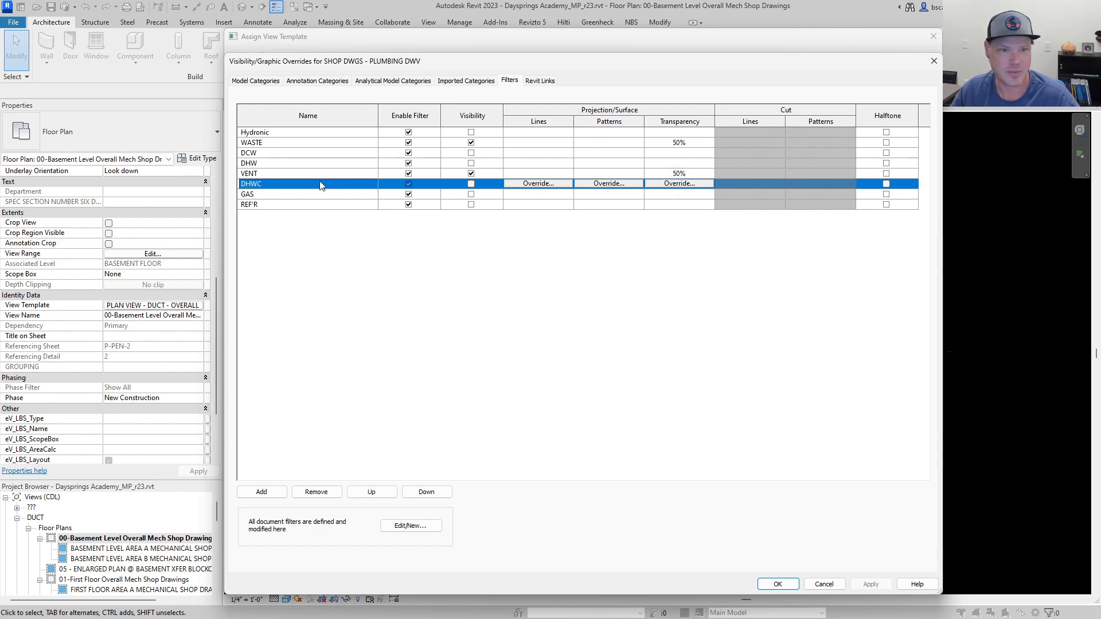
pyautogui.click(323, 195)
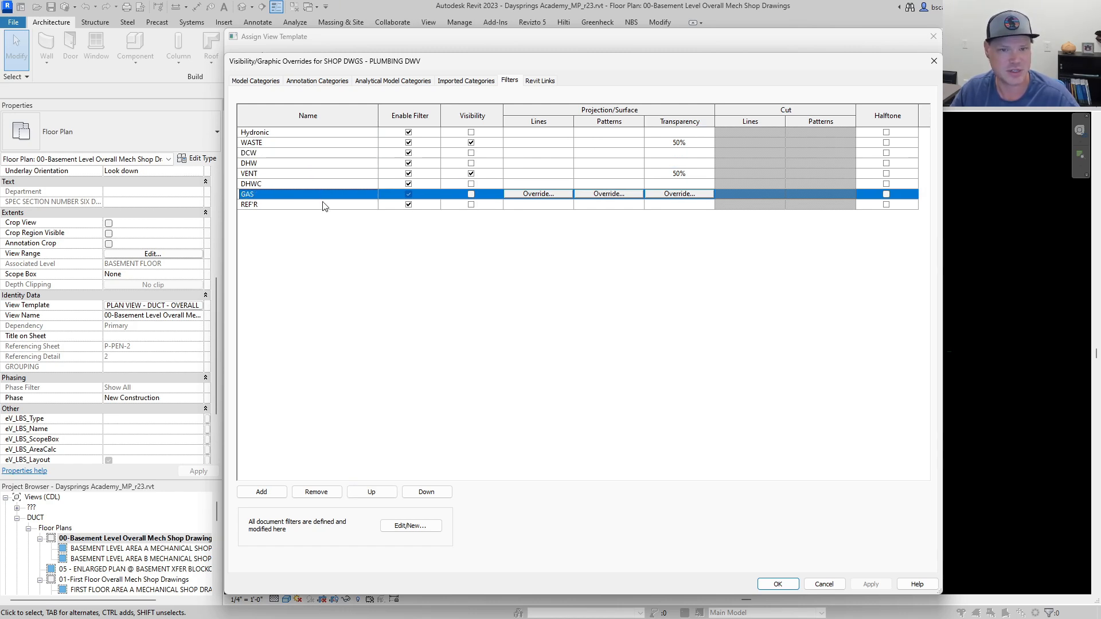
pyautogui.click(324, 205)
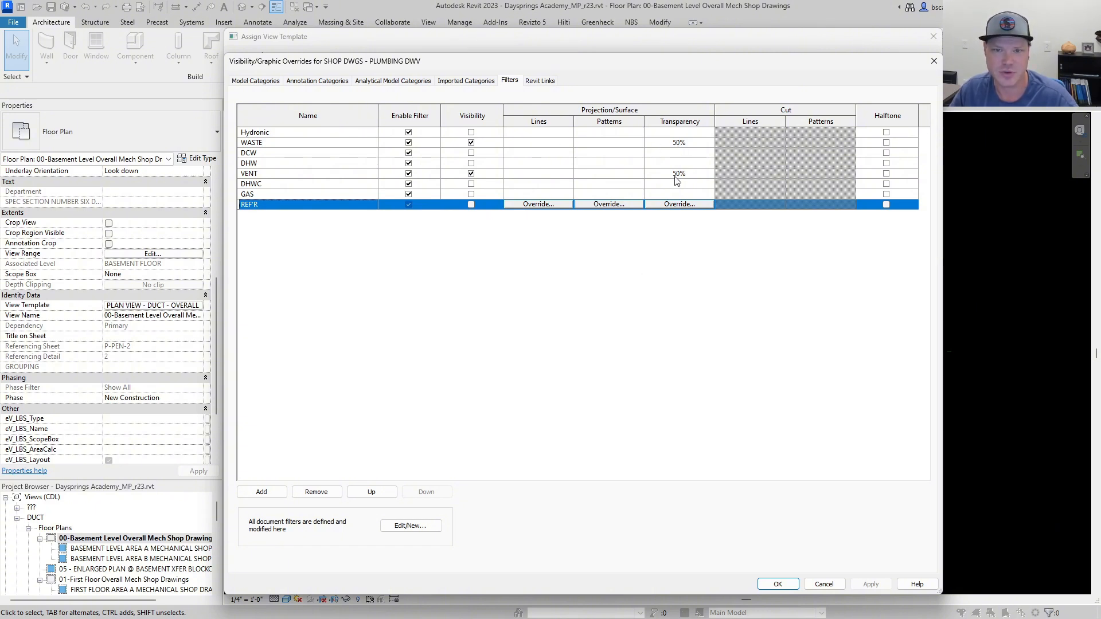
pyautogui.click(822, 585)
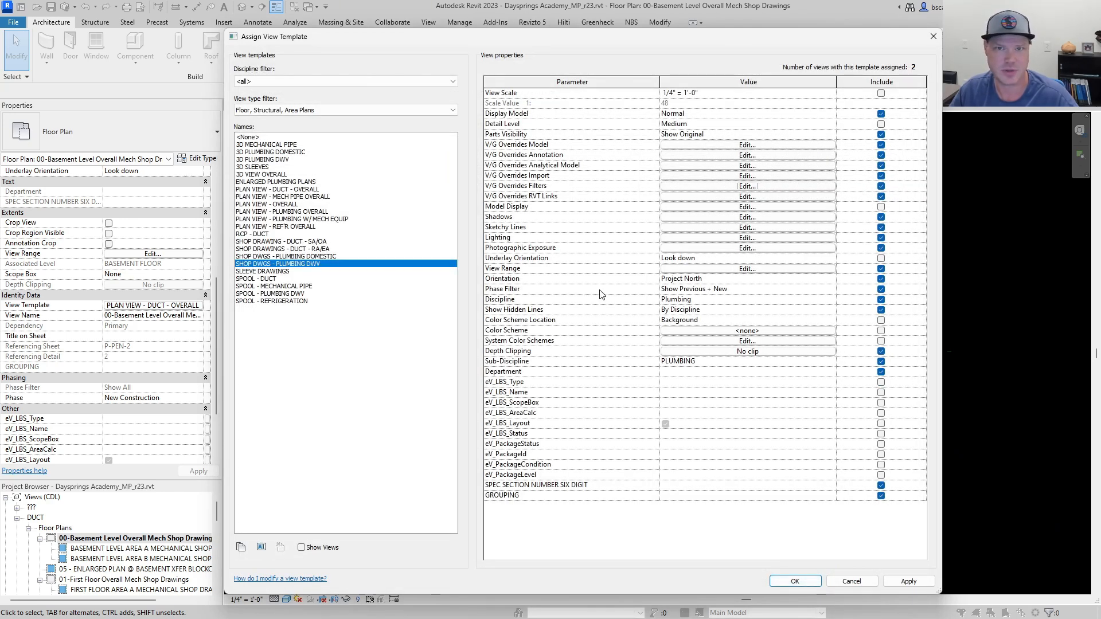
pyautogui.click(312, 256)
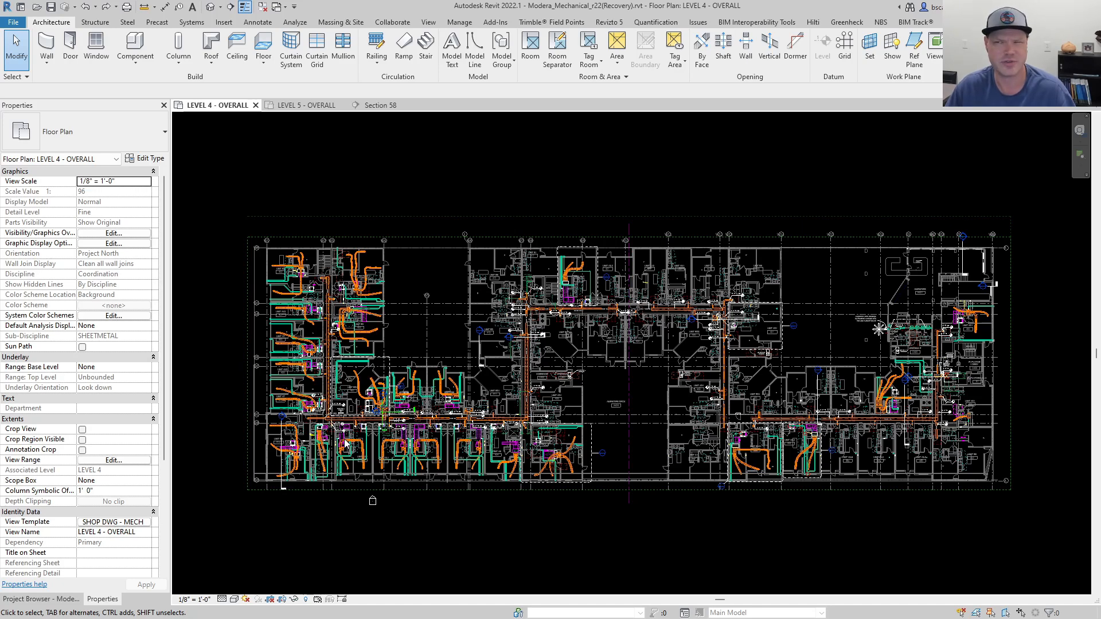
# Inspect the UNIT TYPE B3 and UNIT TYPE A2.1 (TYPE 3) model groups on the Level 4 overall plan, and clear the selection.
pyautogui.click(300, 461)
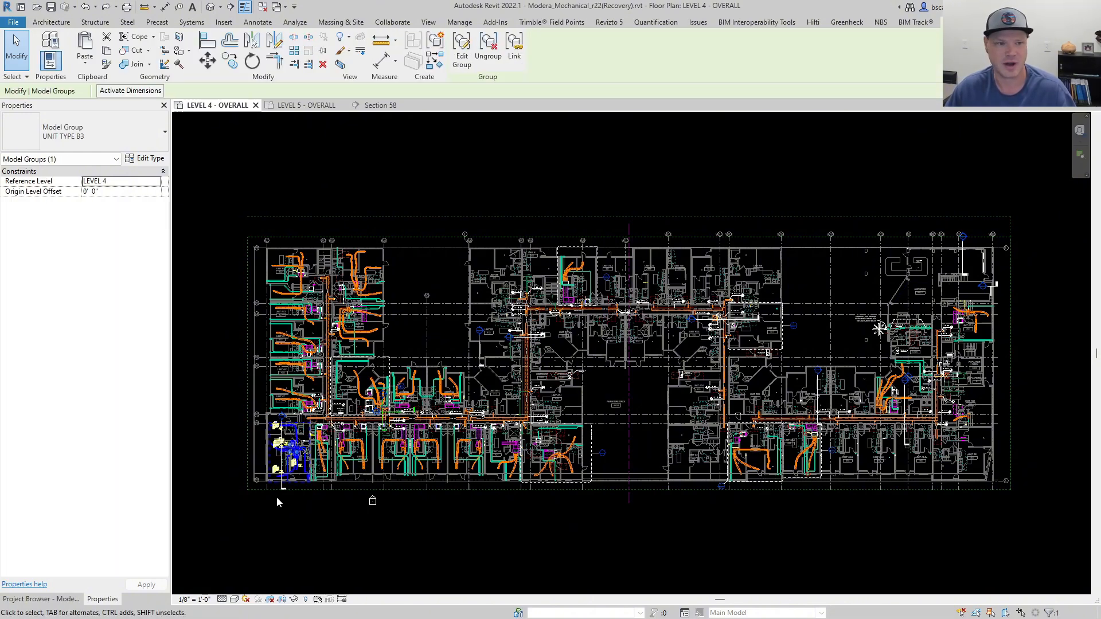
pyautogui.scroll(3, 308, 459)
pyautogui.scroll(2, 321, 453)
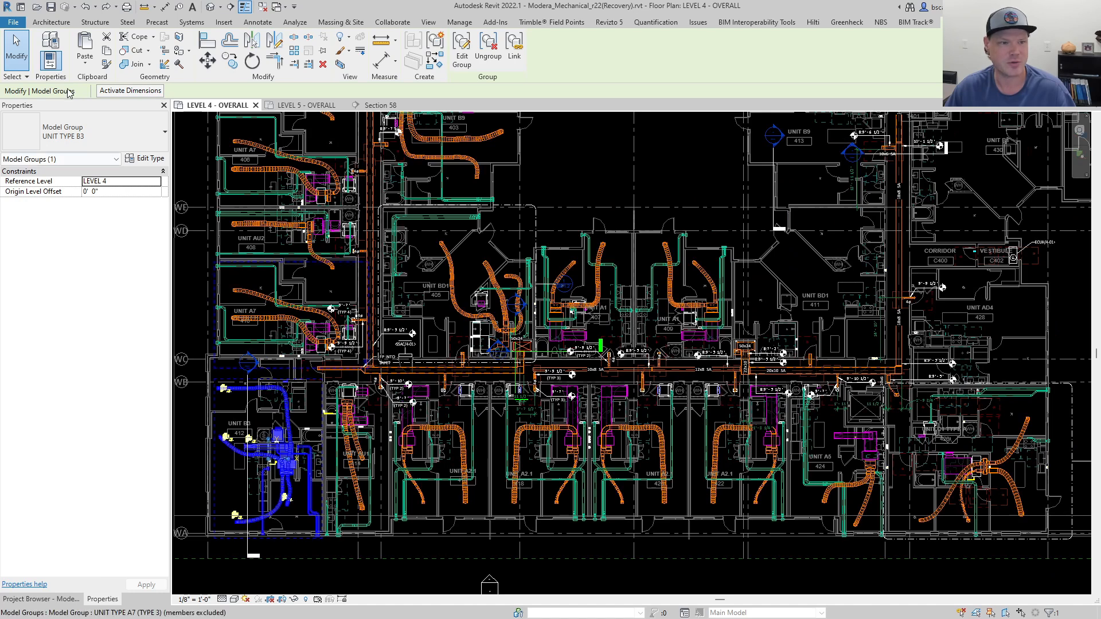
pyautogui.click(406, 427)
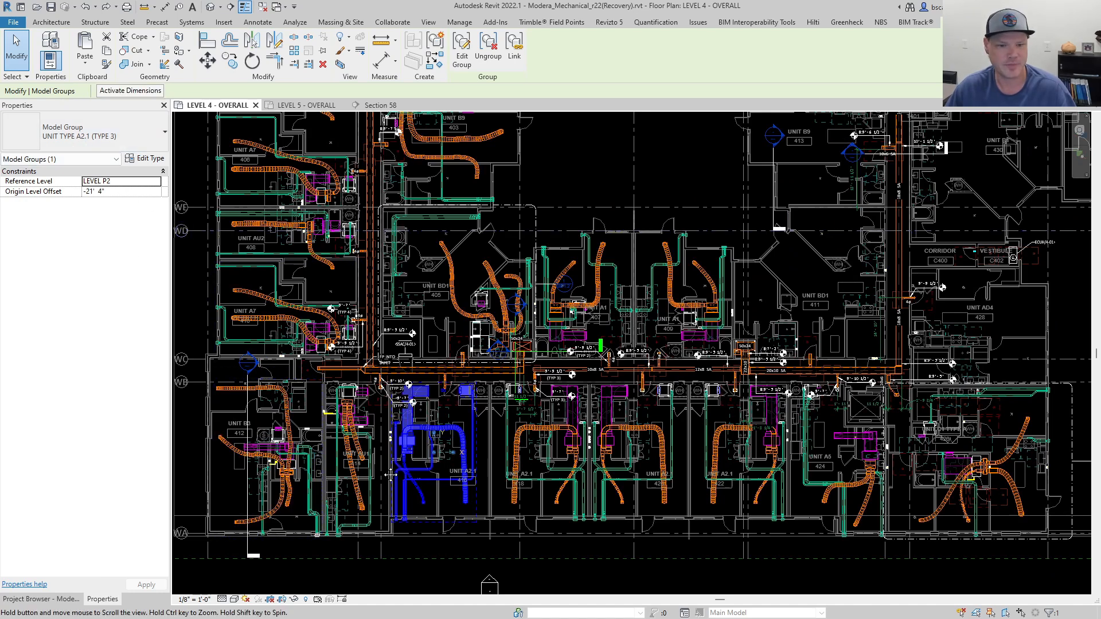
pyautogui.scroll(3, 415, 434)
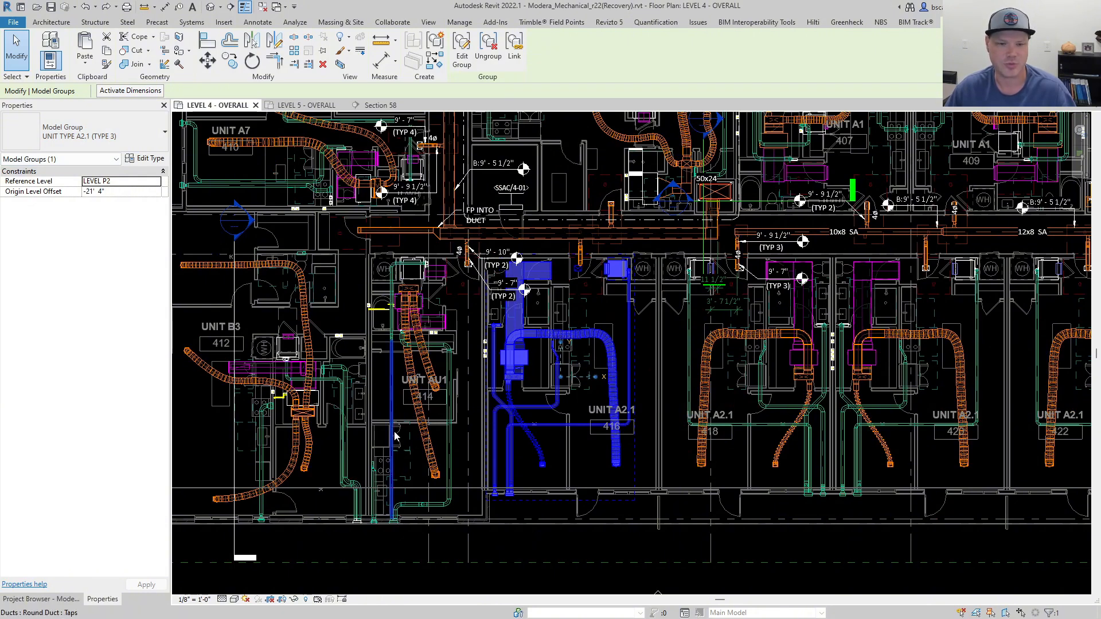
pyautogui.press('Escape')
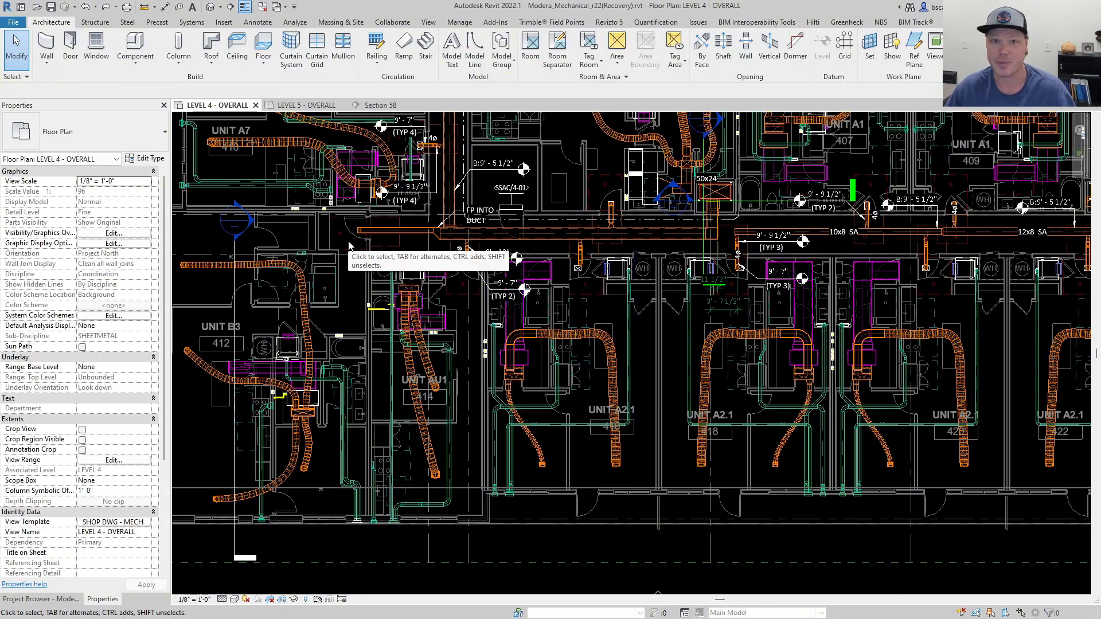
# Select the elements in unit AU1 (414), filtering out Specialty Equipment, Room Tags and Generic Models.
pyautogui.moveTo(348, 241); pyautogui.dragTo(497, 532)
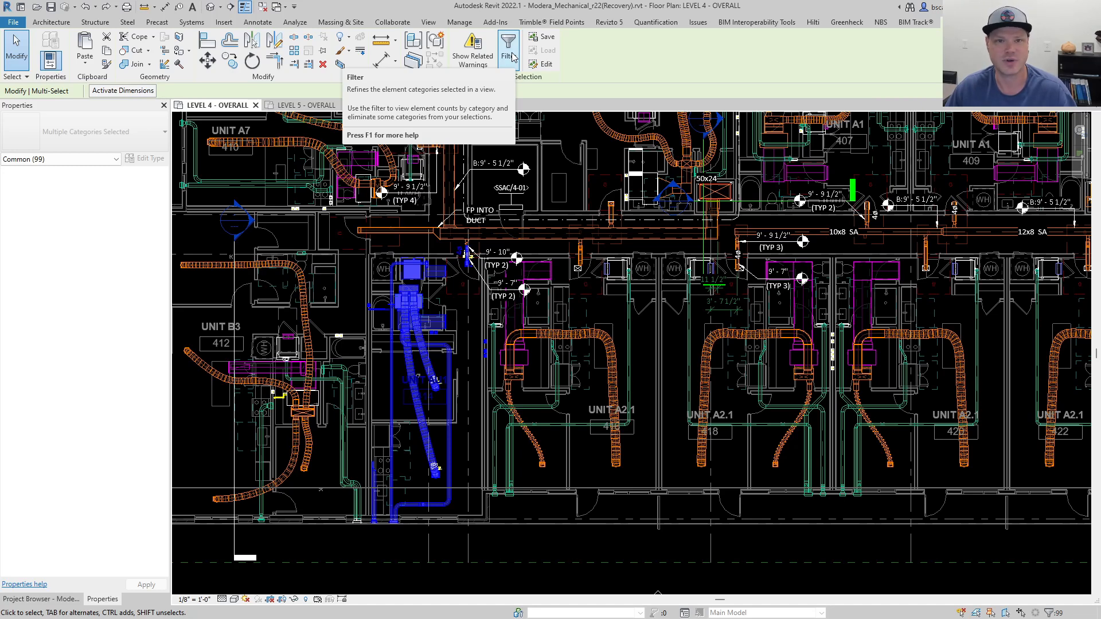
pyautogui.click(509, 52)
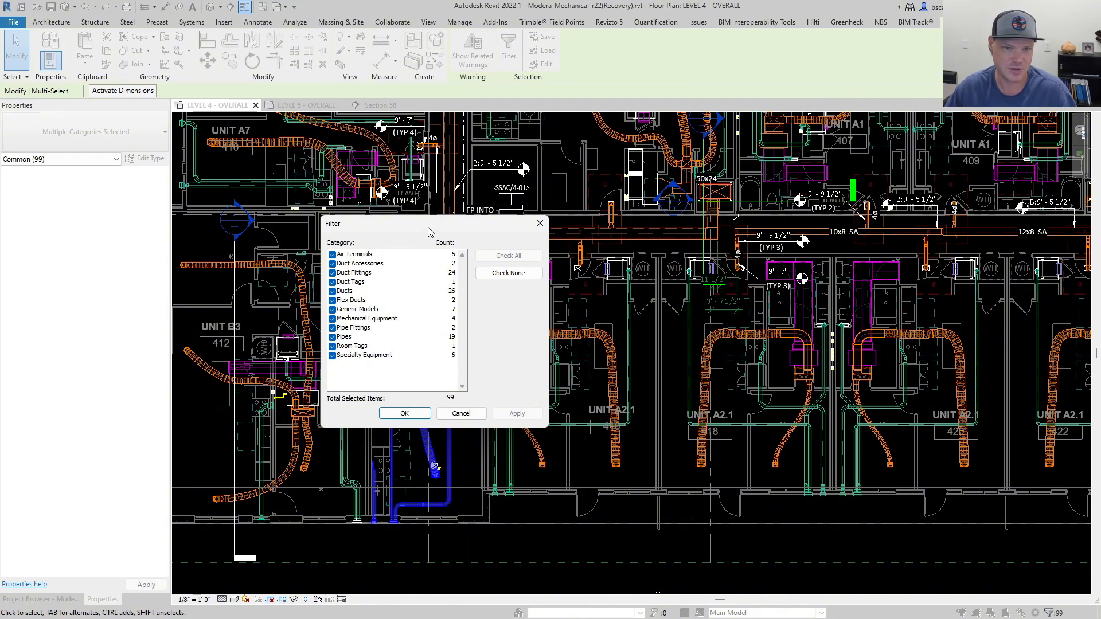
pyautogui.click(332, 356)
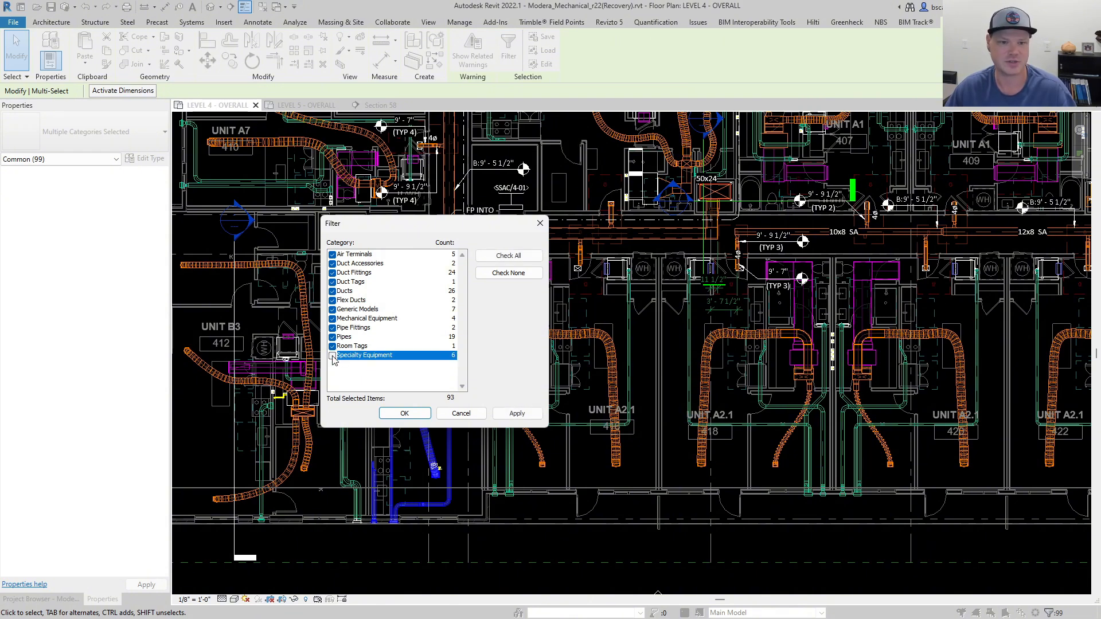
pyautogui.click(333, 347)
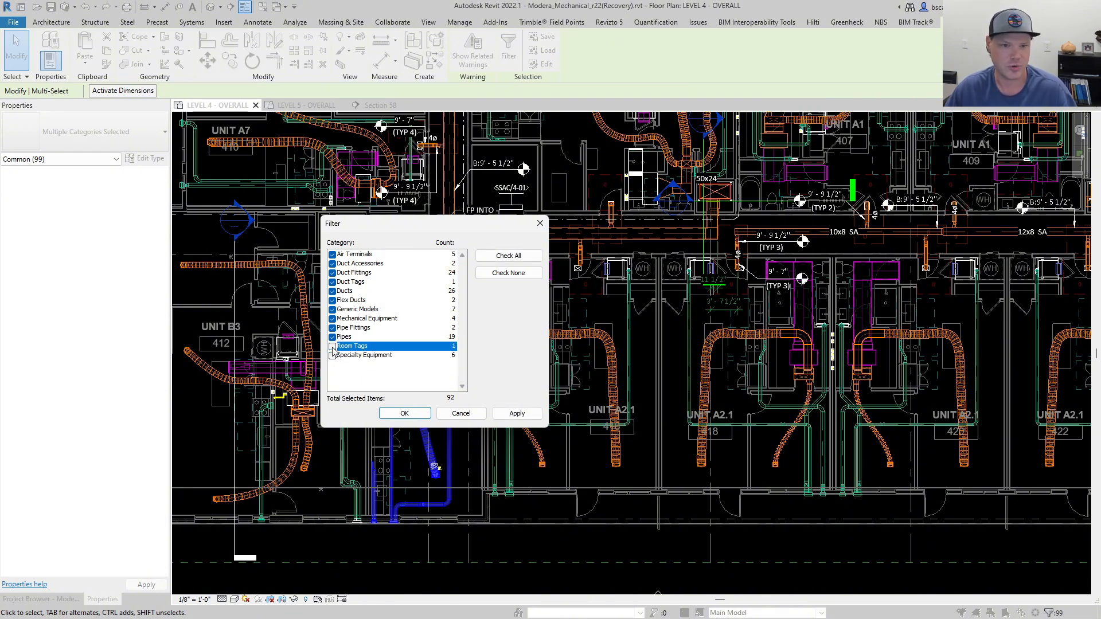
pyautogui.click(332, 310)
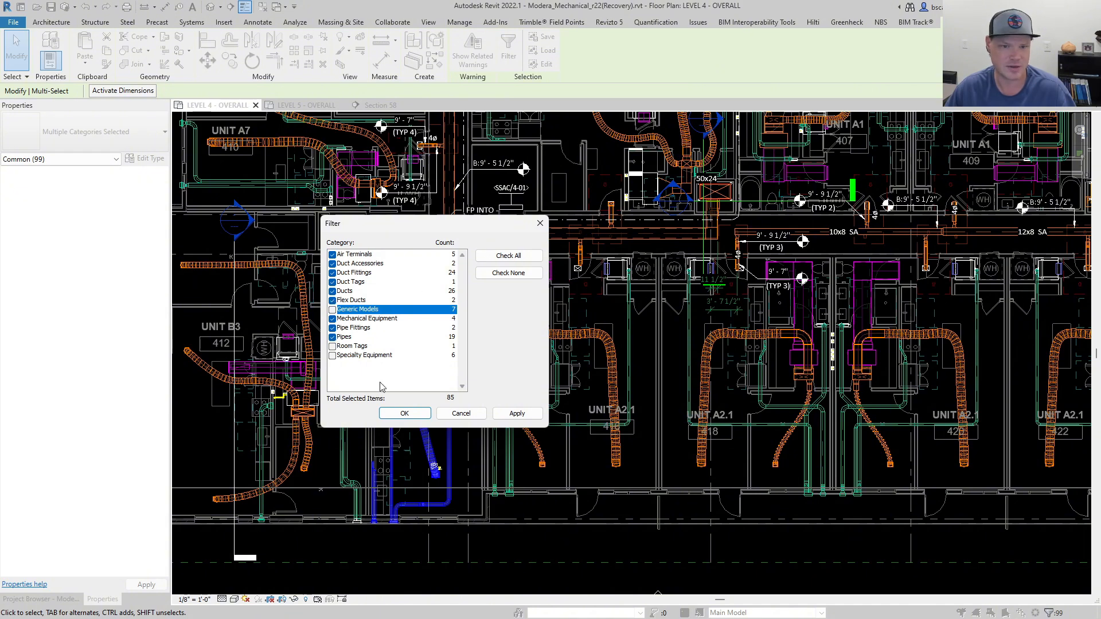
pyautogui.click(510, 410)
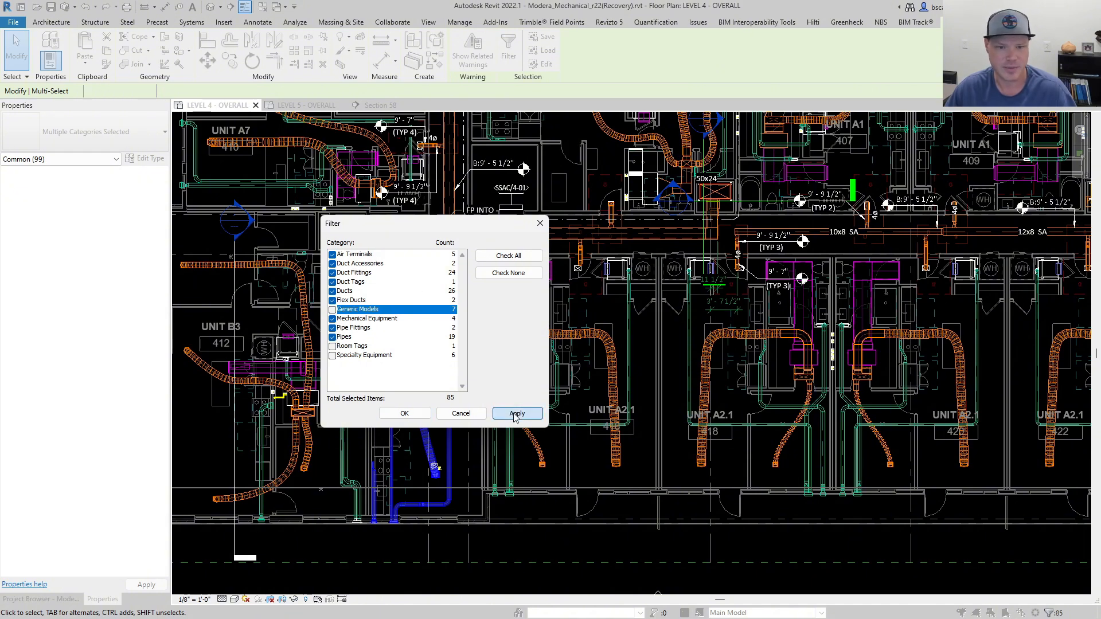
pyautogui.click(425, 411)
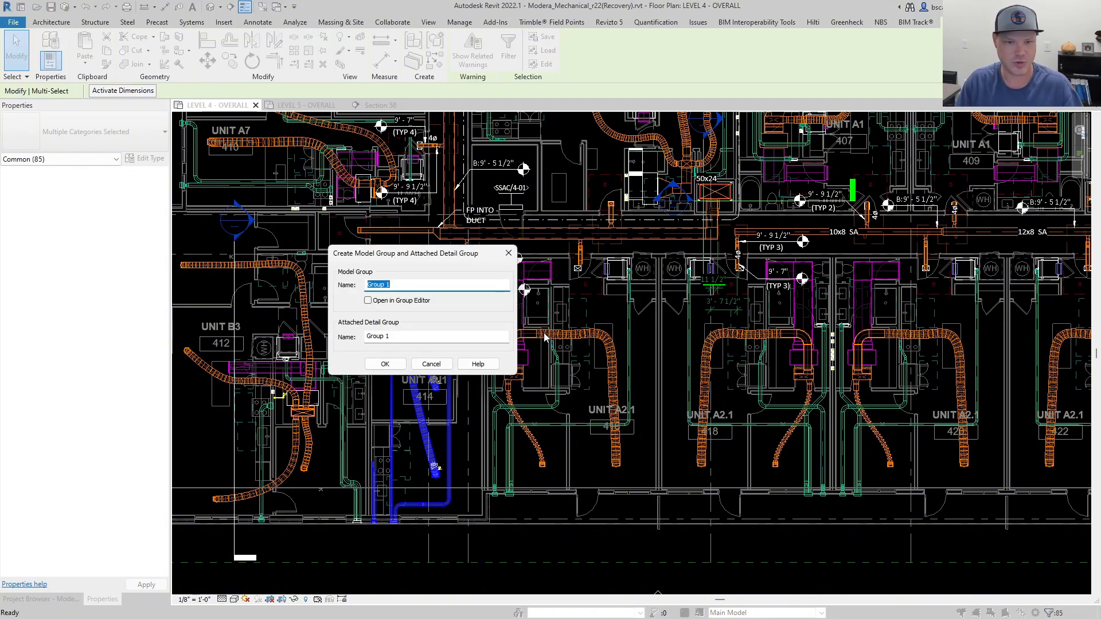
# Group the filtered unit elements as a model group named UNIT AU1, keeping the default attached detail group name.
pyautogui.press('capslock')
pyautogui.write('UNIT AU1')
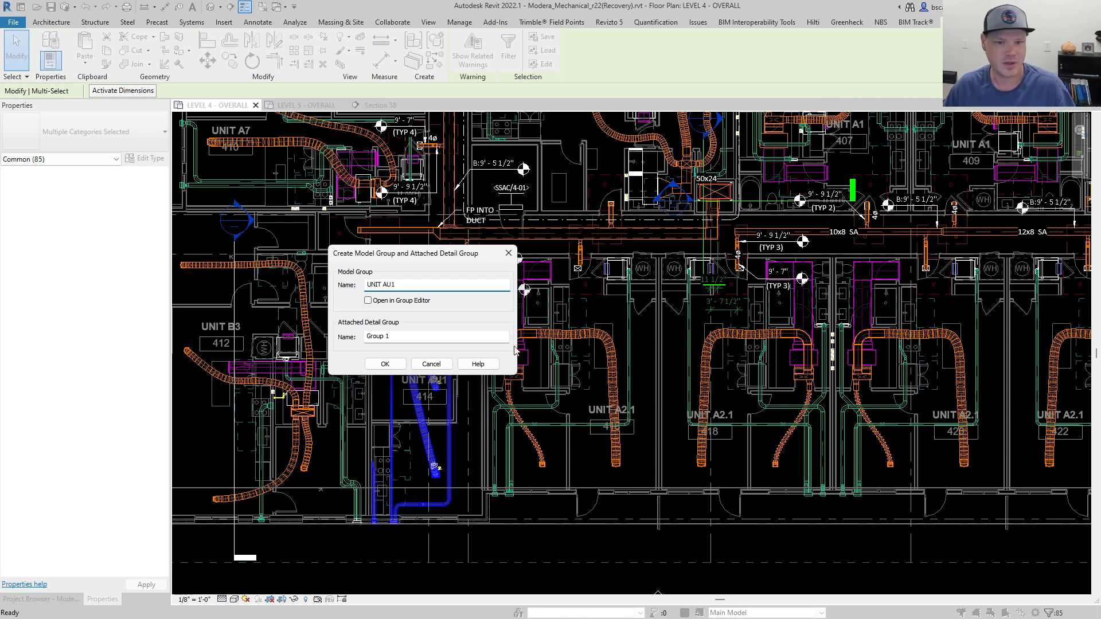
pyautogui.click(397, 367)
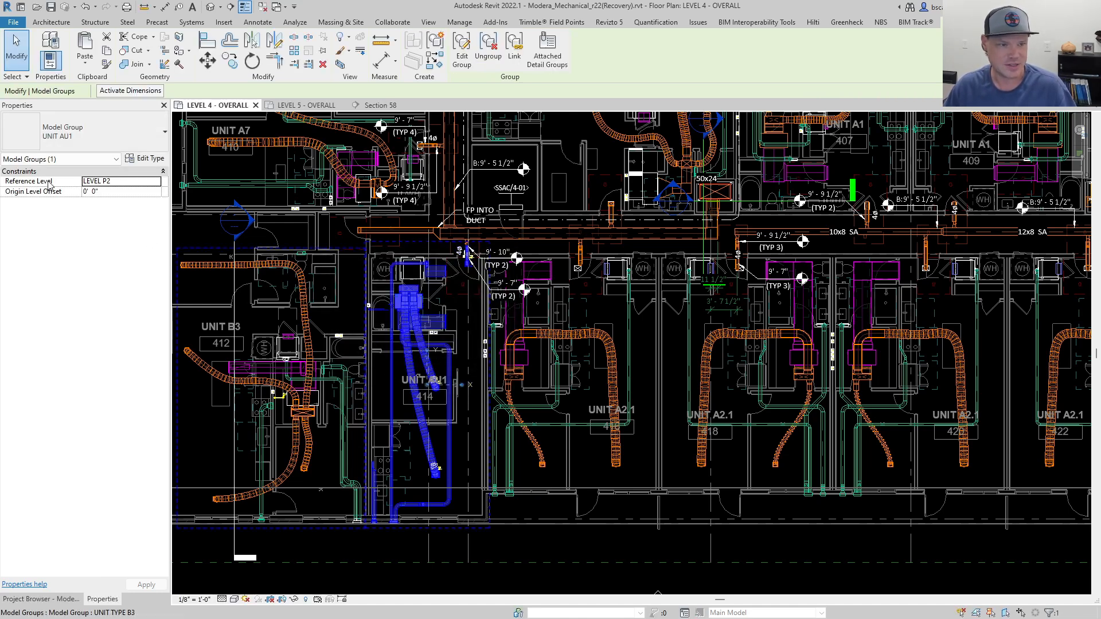
# Try to change the reference level of the UNIT AU1 model group in the Level 4 overall plan, and cancel the change.
pyautogui.click(157, 182)
pyautogui.click(156, 182)
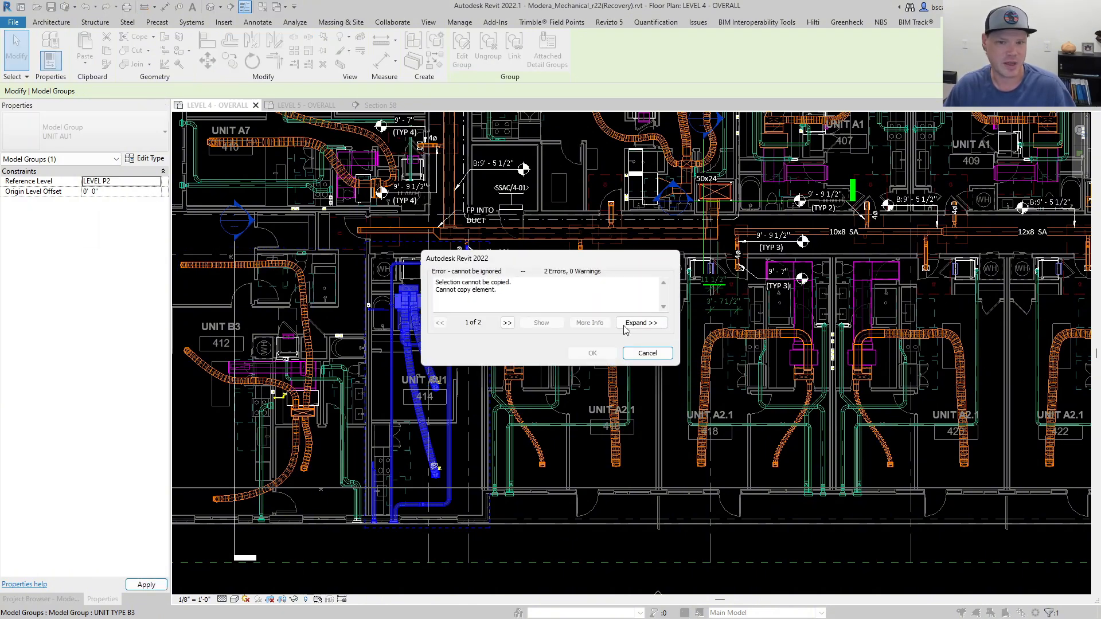
pyautogui.click(648, 354)
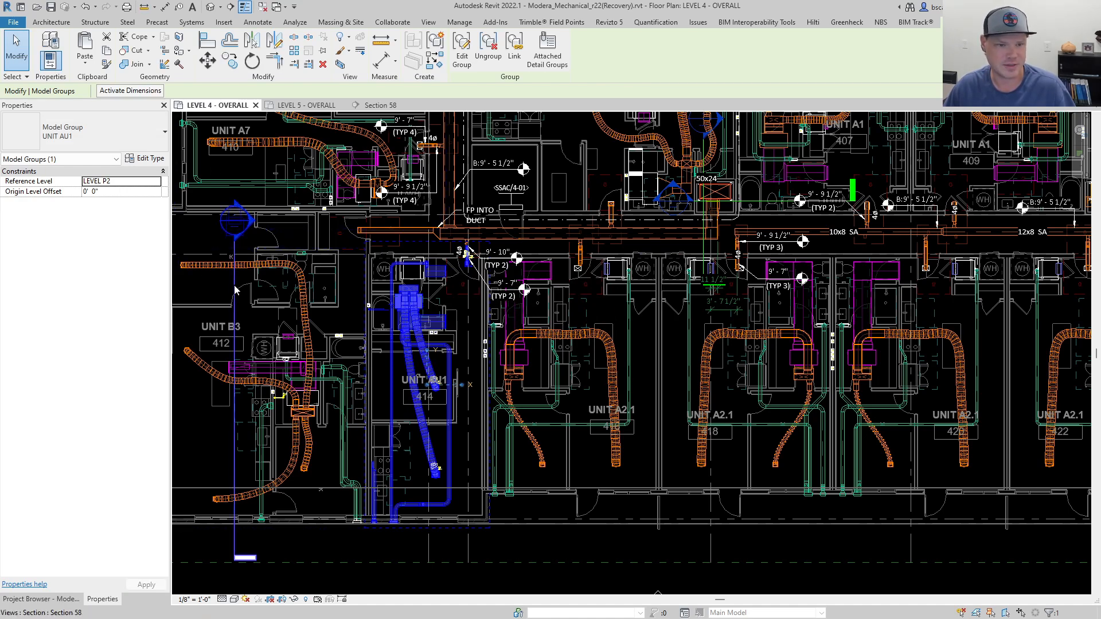
# Move the Section 58 line from unit B3 so it cuts through unit AU1 (414), and open the Section 58 view.
pyautogui.moveTo(234, 286); pyautogui.dragTo(385, 269)
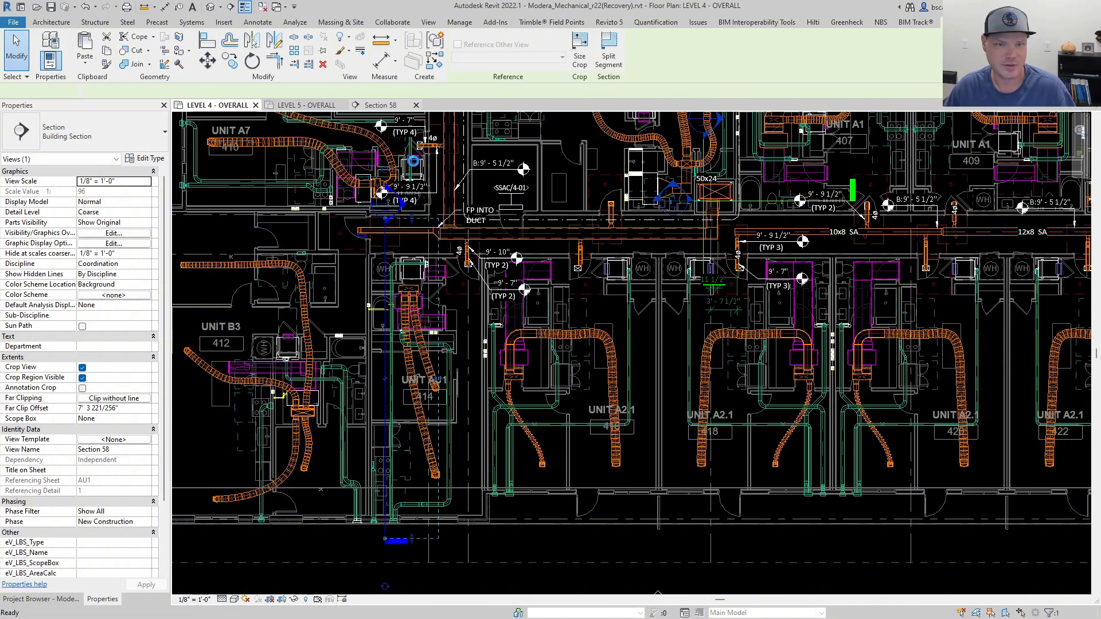
pyautogui.click(375, 105)
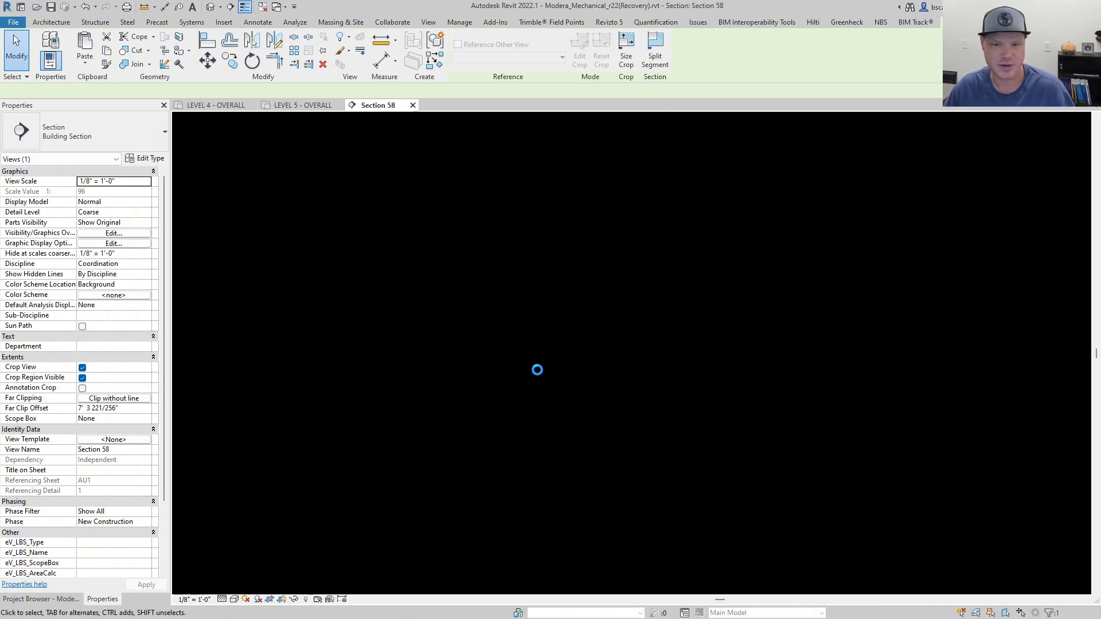
pyautogui.scroll(-2, 578, 393)
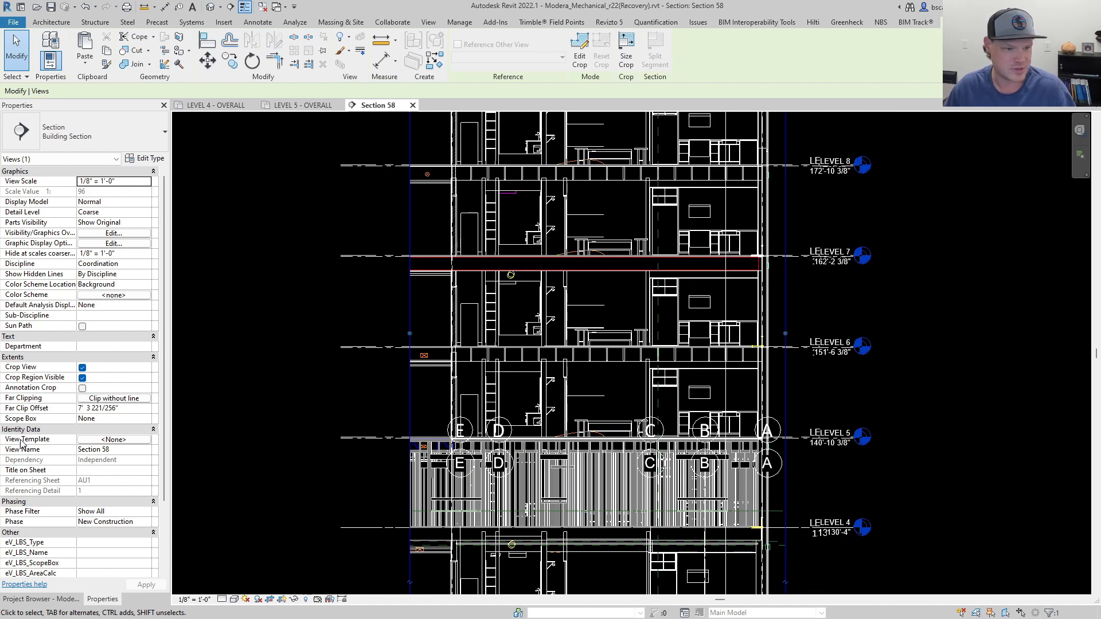
# Assign the SECTIONS view template to the Section 58 view.
pyautogui.click(118, 440)
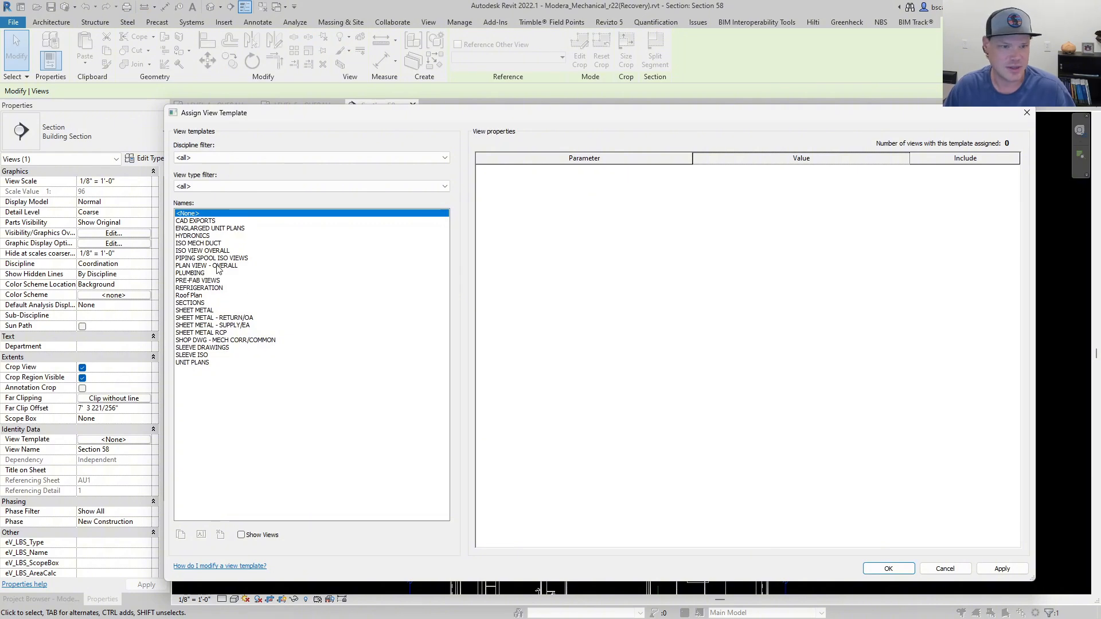
pyautogui.click(192, 303)
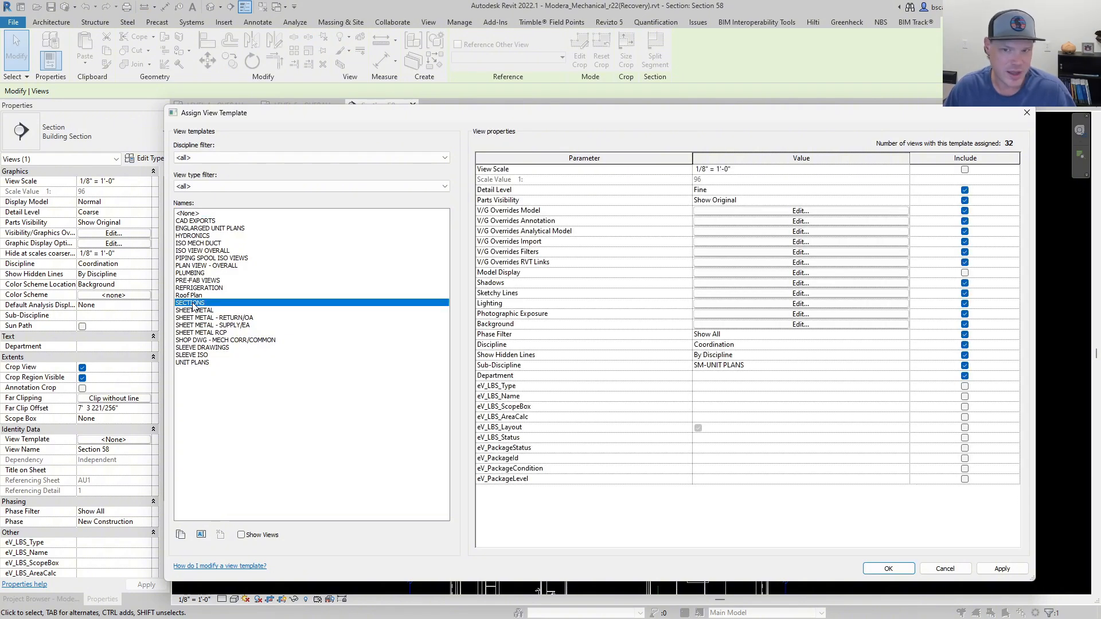
pyautogui.click(992, 569)
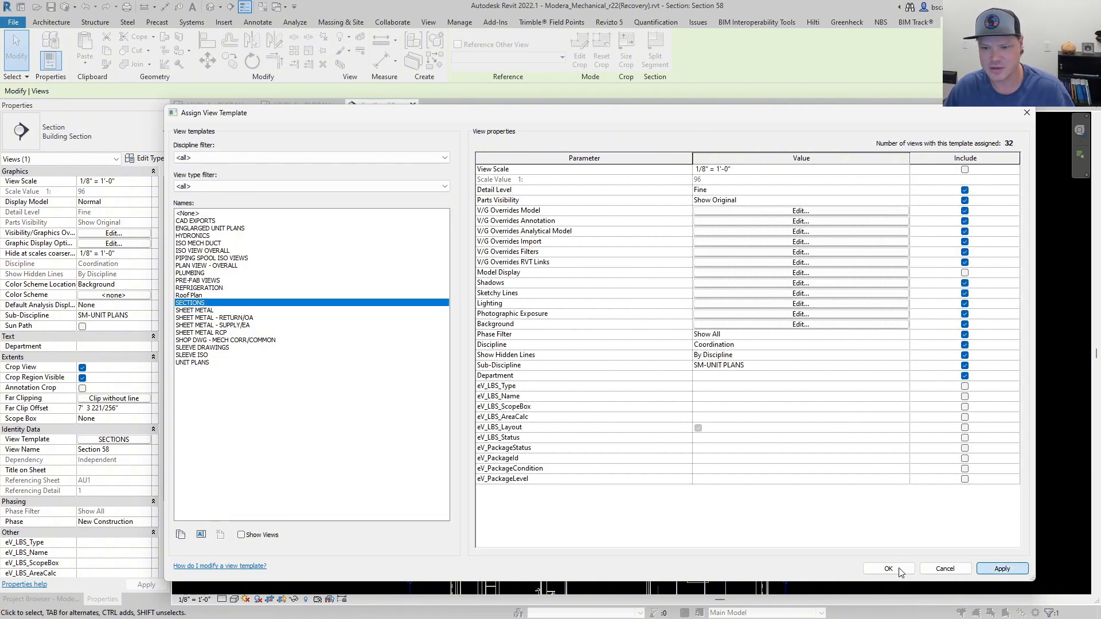
pyautogui.press('Return')
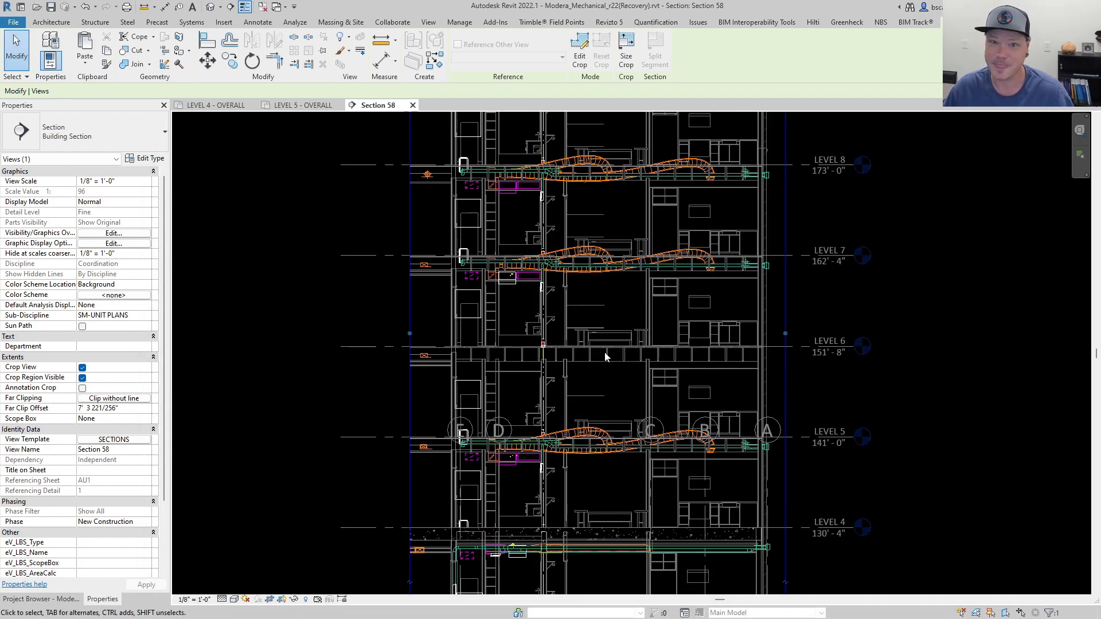
# Edit the UNIT AU1 group at Level 5 and remove the vertical copper pipe riser from it, finishing the group edit.
pyautogui.moveTo(600, 459); pyautogui.dragTo(617, 333, button='middle')
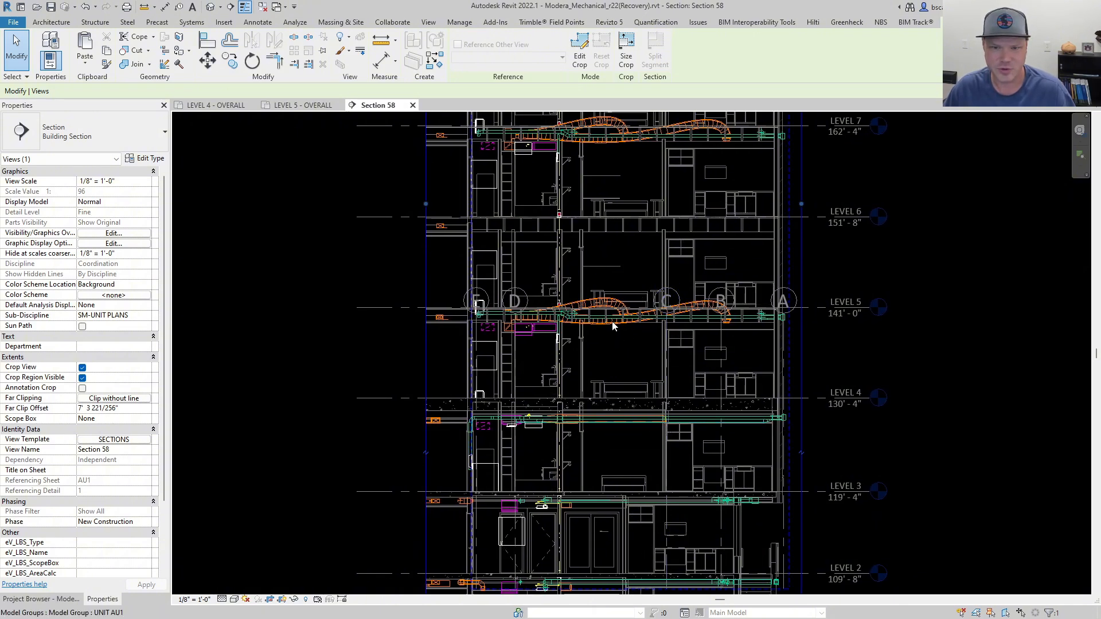
pyautogui.click(535, 333)
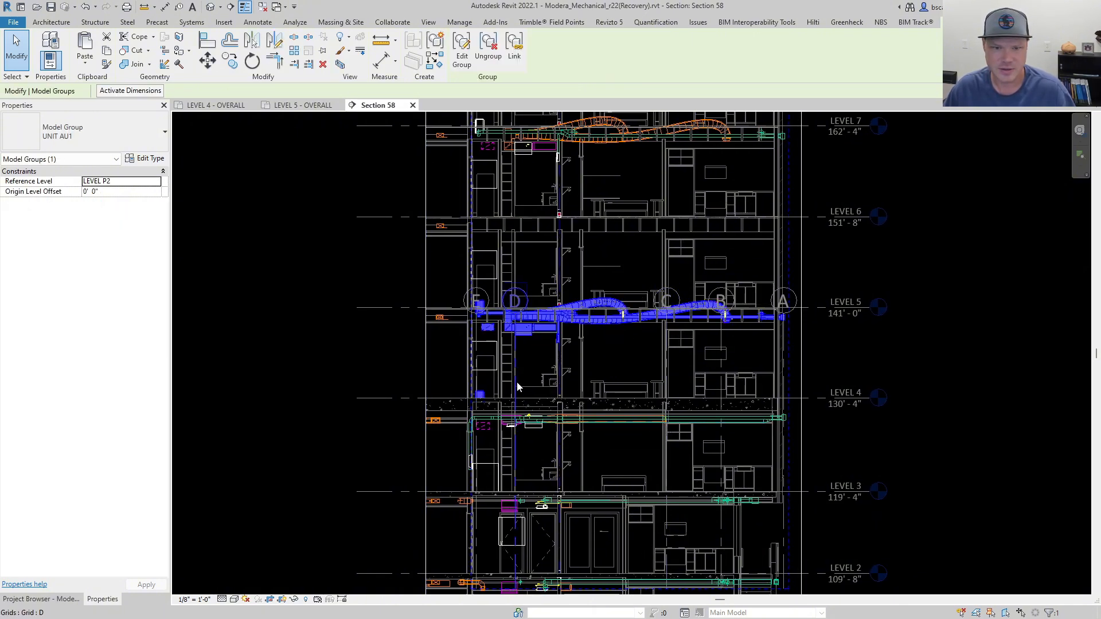
pyautogui.scroll(2, 508, 326)
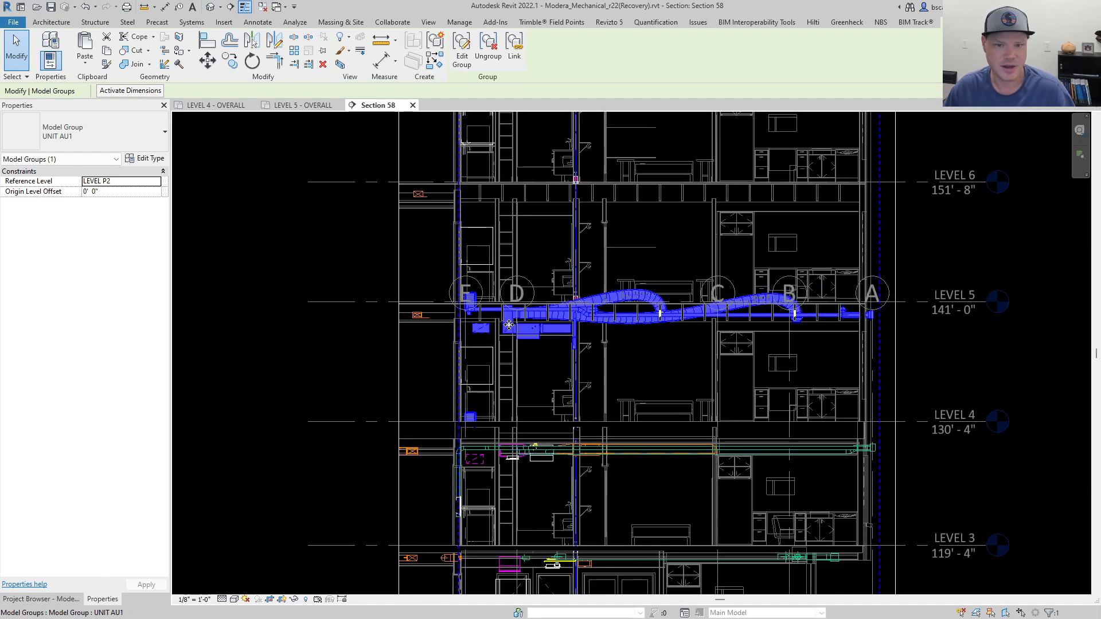
pyautogui.click(463, 57)
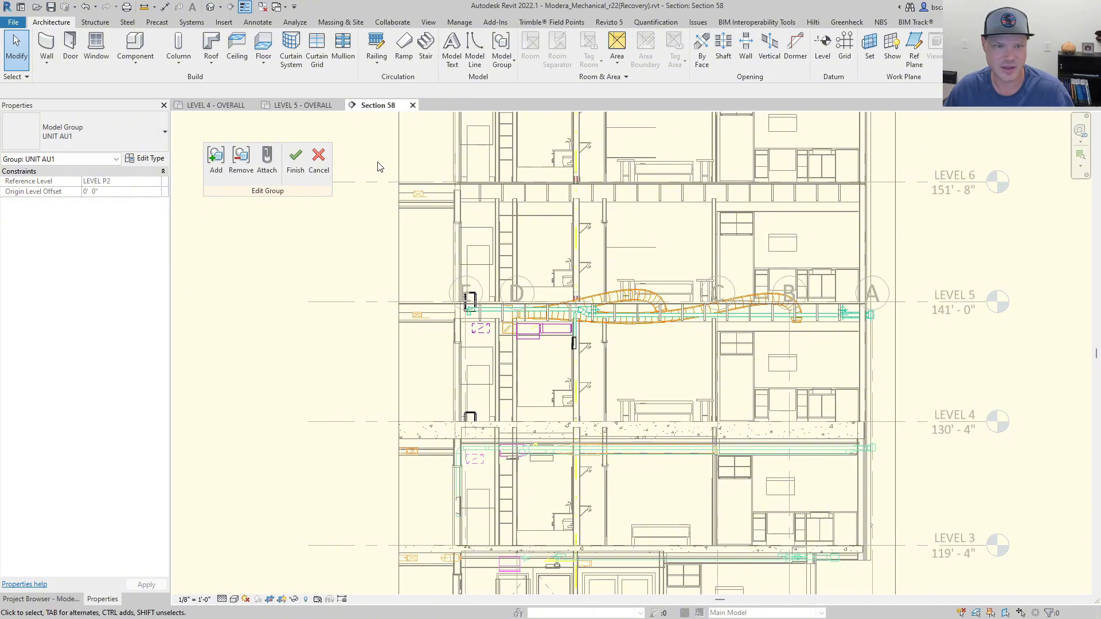
pyautogui.click(241, 162)
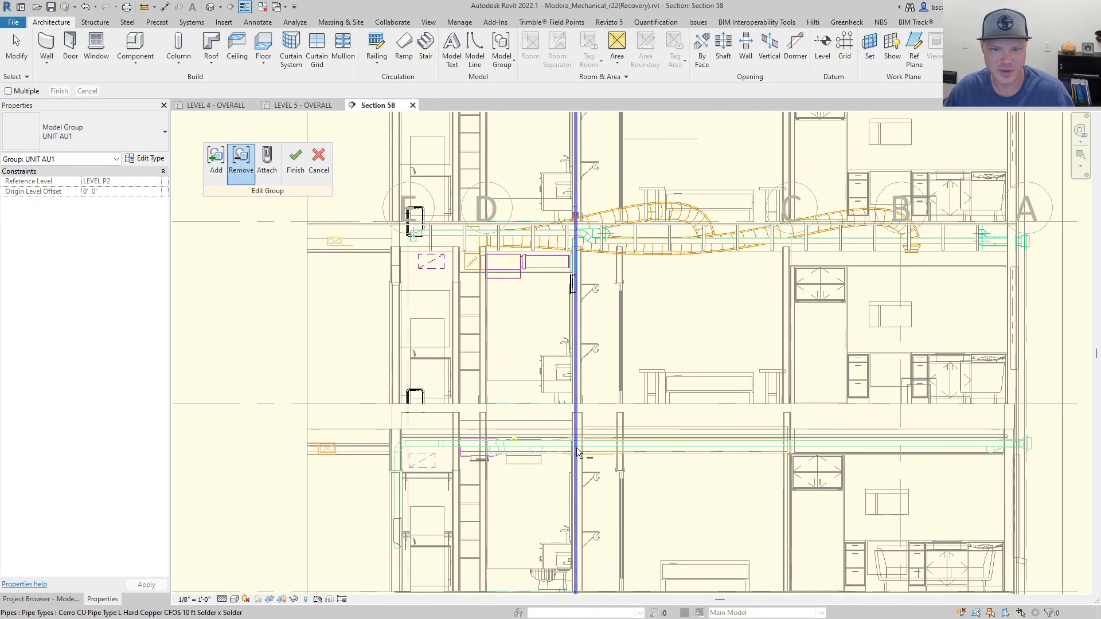
pyautogui.scroll(2, 574, 456)
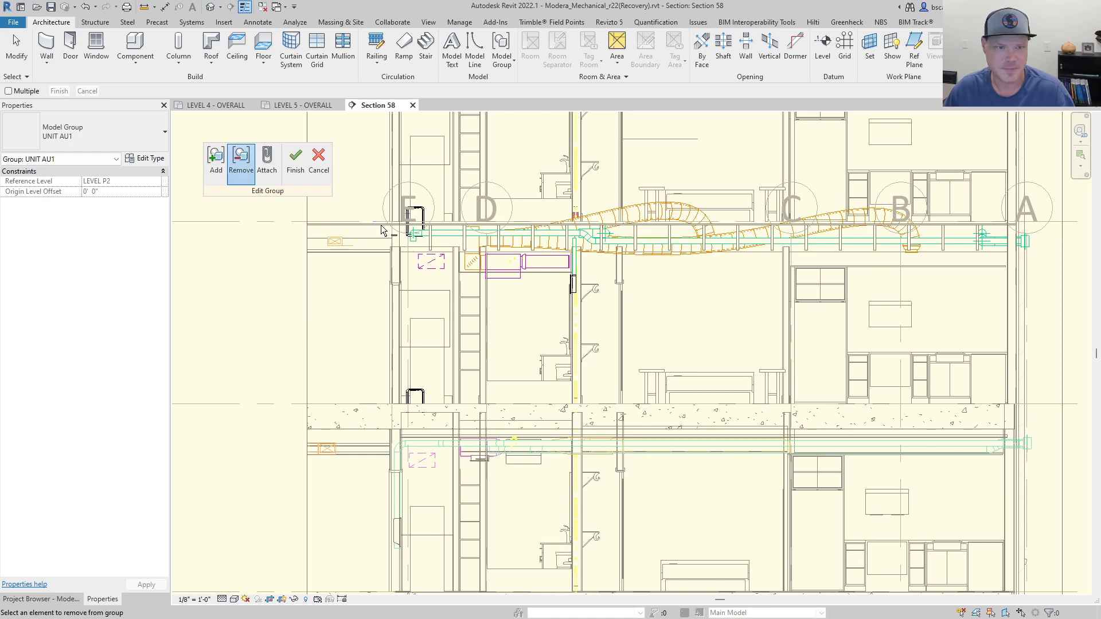
pyautogui.click(296, 164)
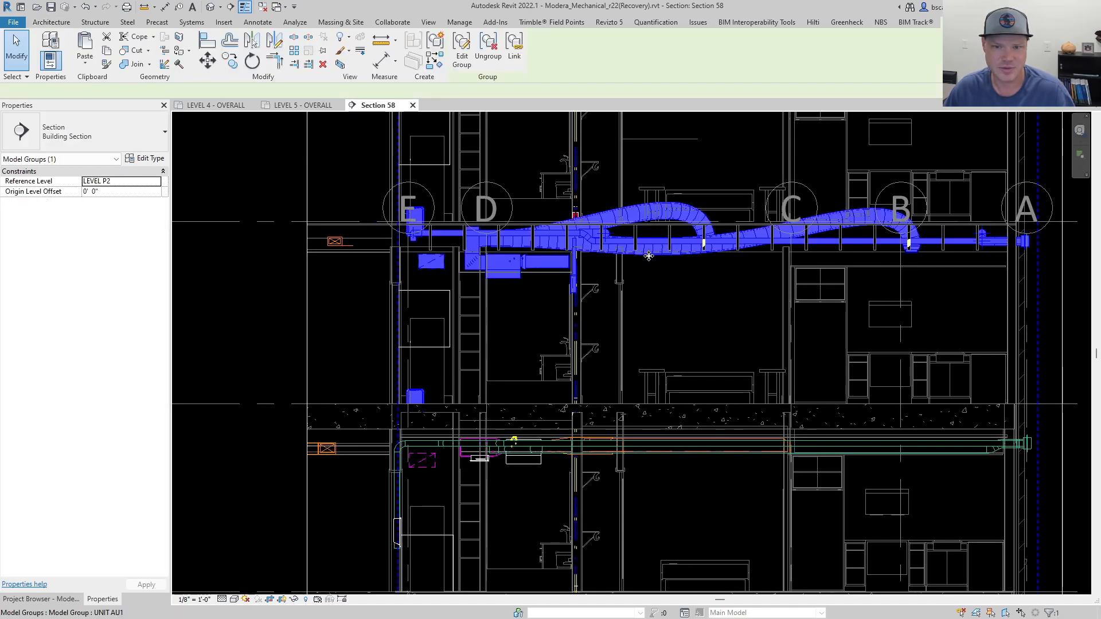
# Remove the remaining vertical riser pipes above the Level 5 ductwork from the UNIT AU1 group, finishing the group edit each time.
pyautogui.click(461, 51)
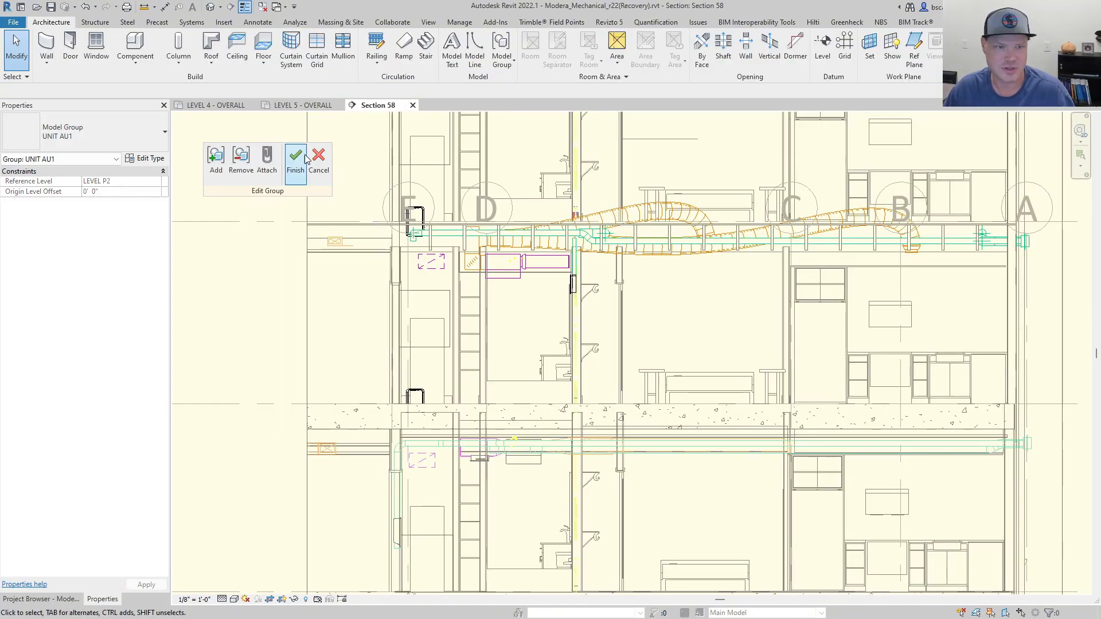
pyautogui.click(241, 162)
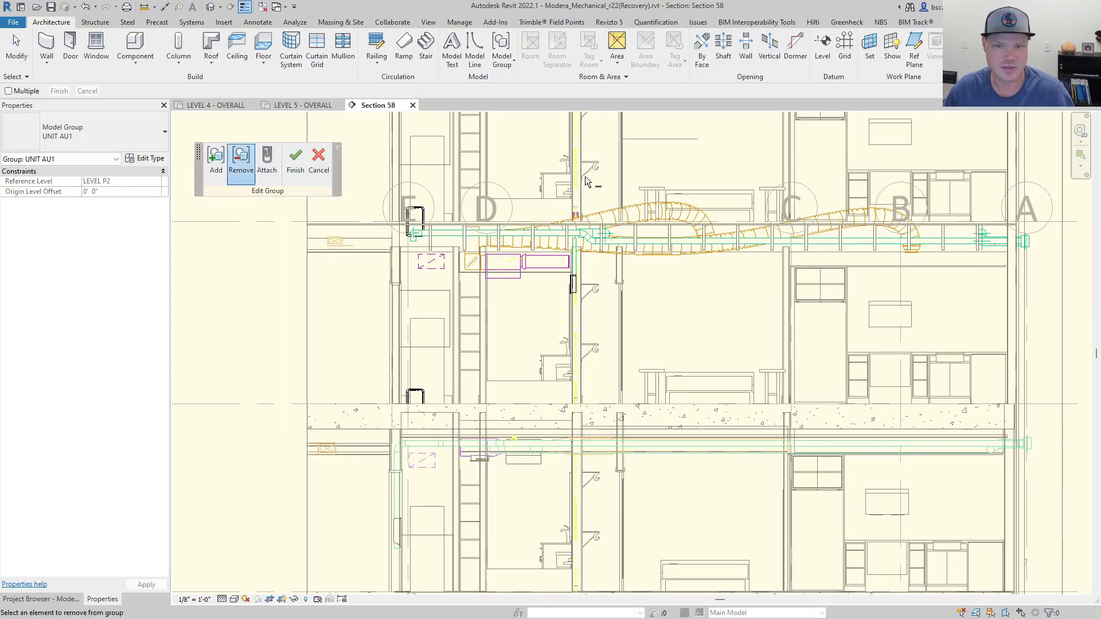
pyautogui.click(578, 172)
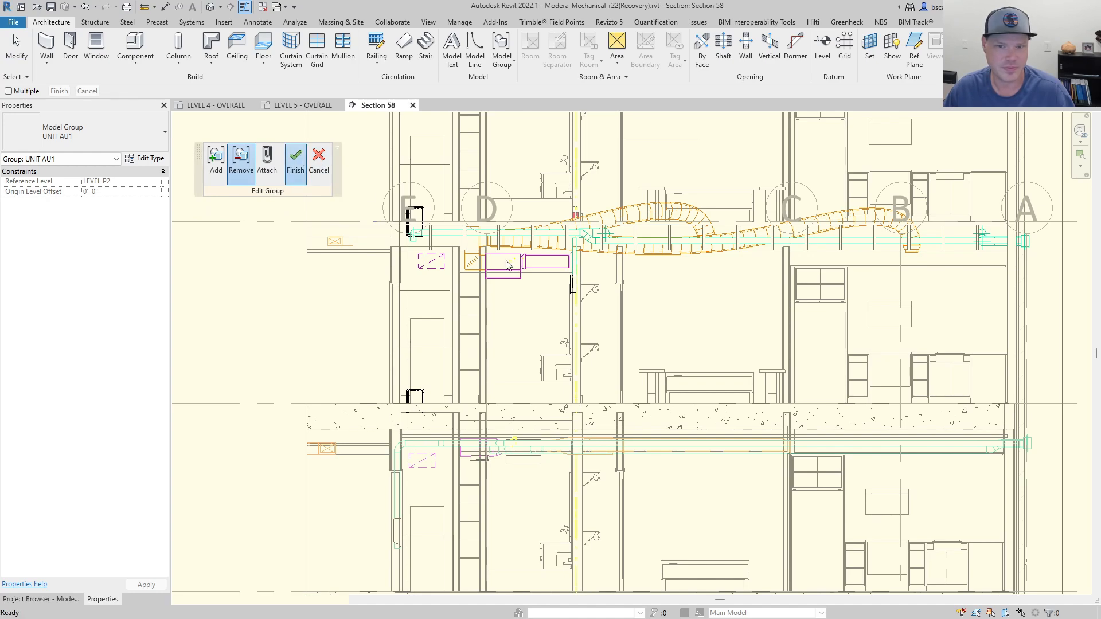
pyautogui.click(296, 162)
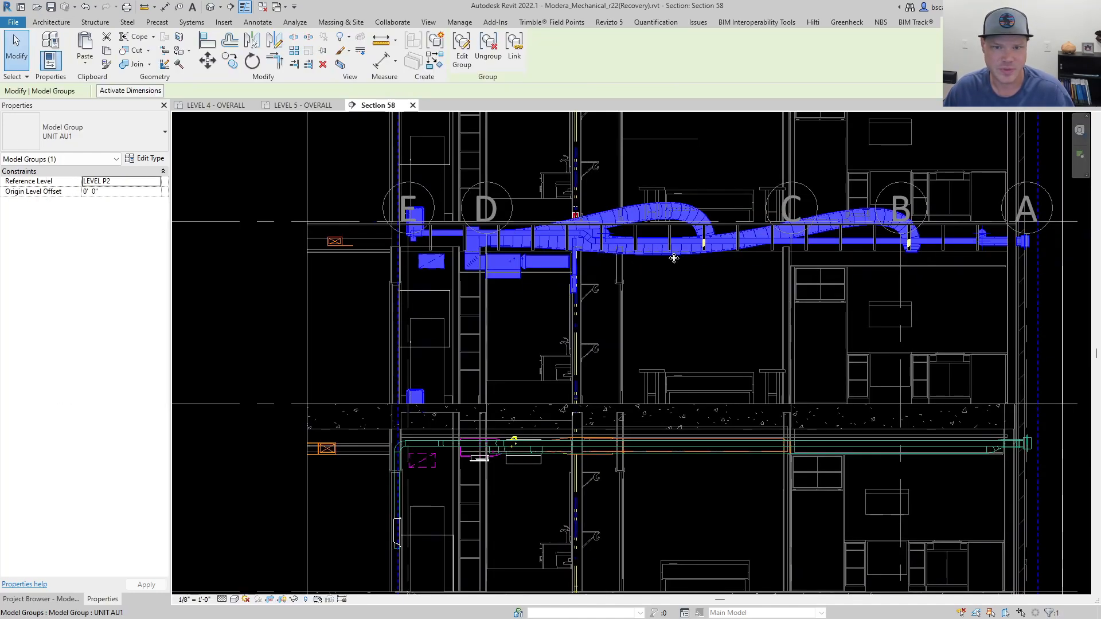
pyautogui.click(462, 52)
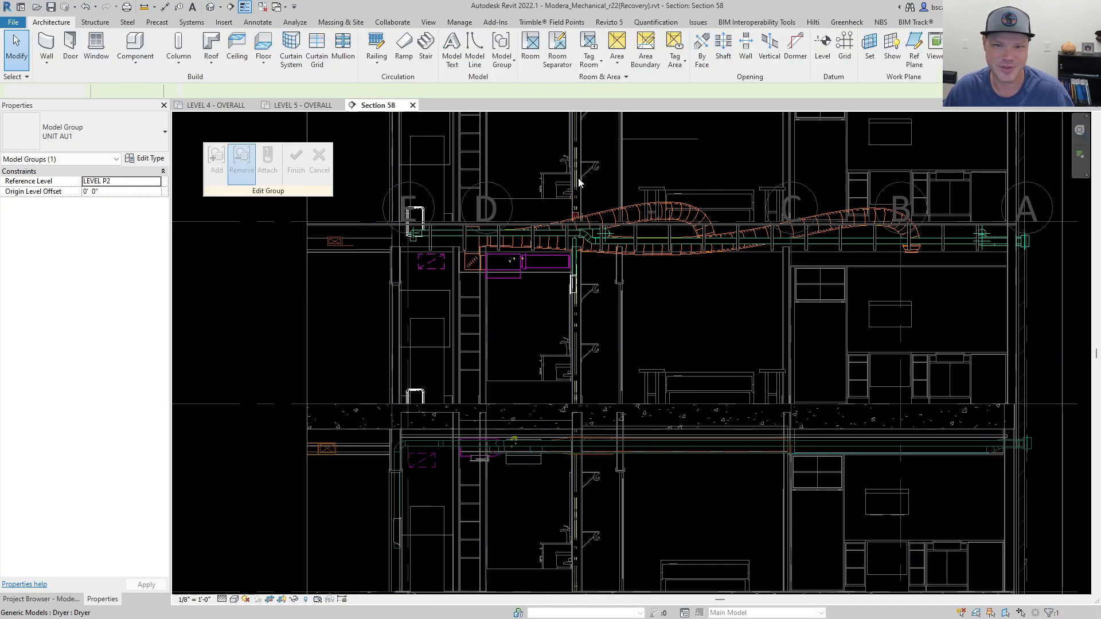
pyautogui.click(240, 161)
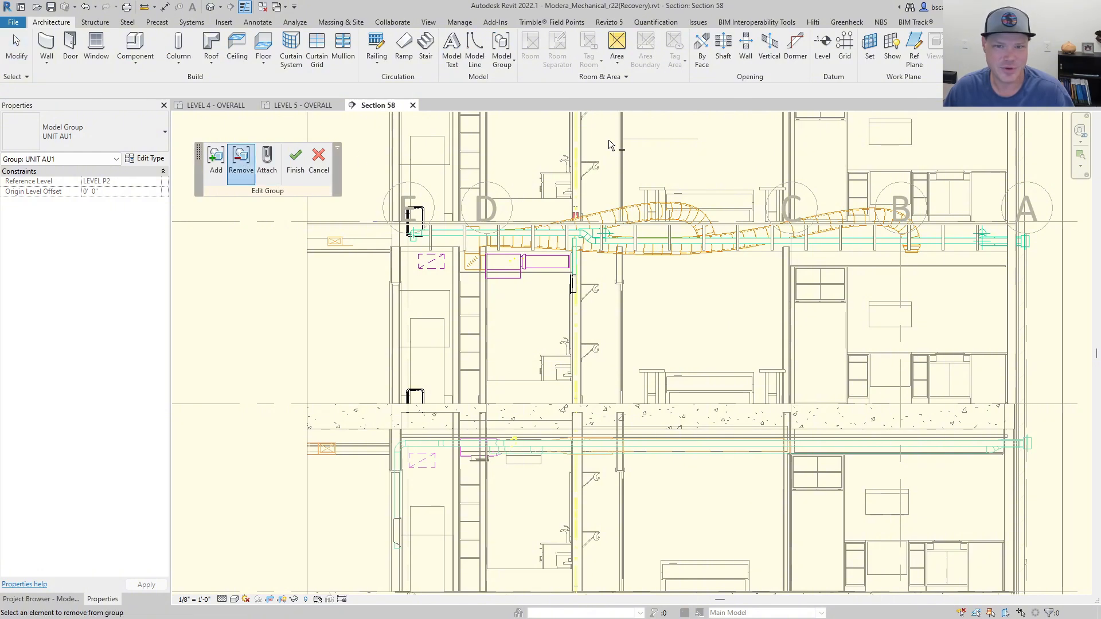
pyautogui.click(579, 158)
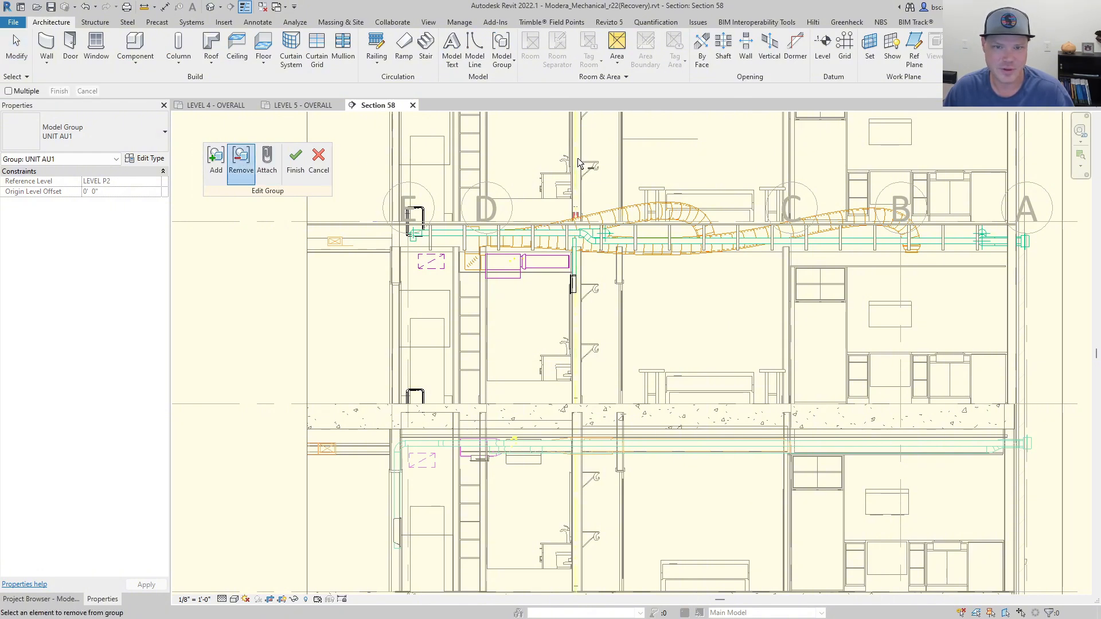
pyautogui.click(294, 162)
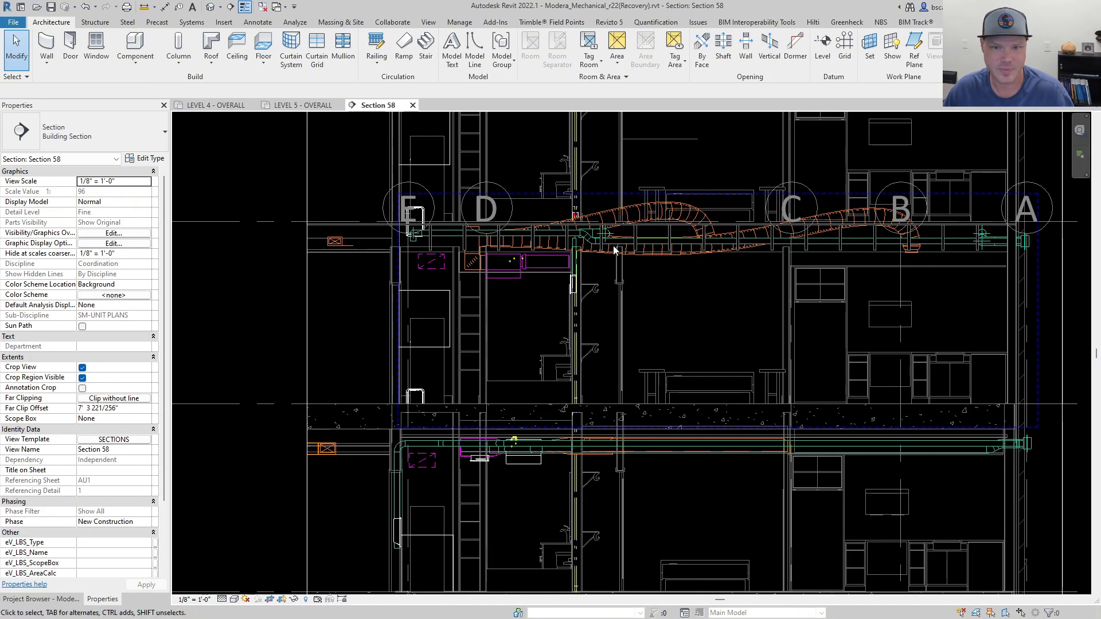
# Extend the lower edge of the Section 58 crop region down past Level P2.
pyautogui.click(653, 213)
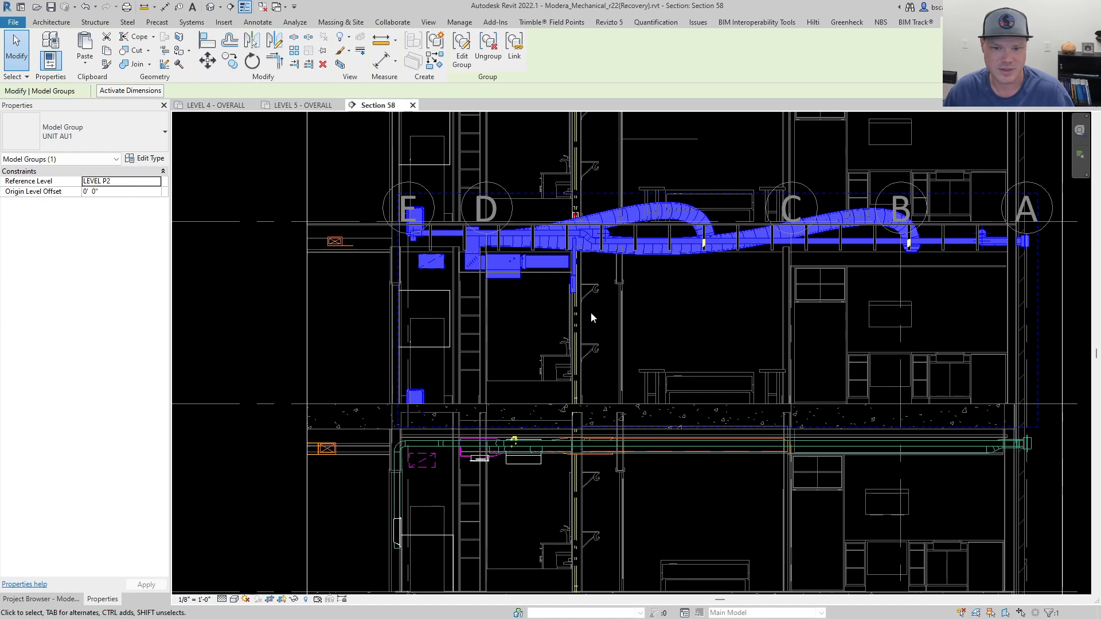
pyautogui.scroll(-5, 554, 286)
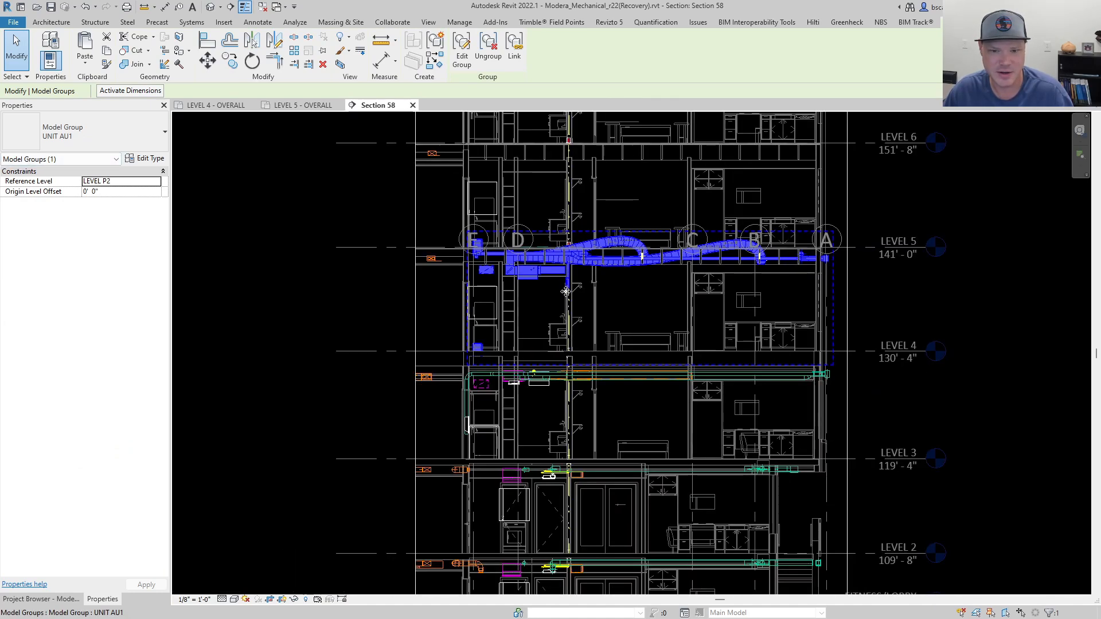
pyautogui.scroll(-2, 608, 361)
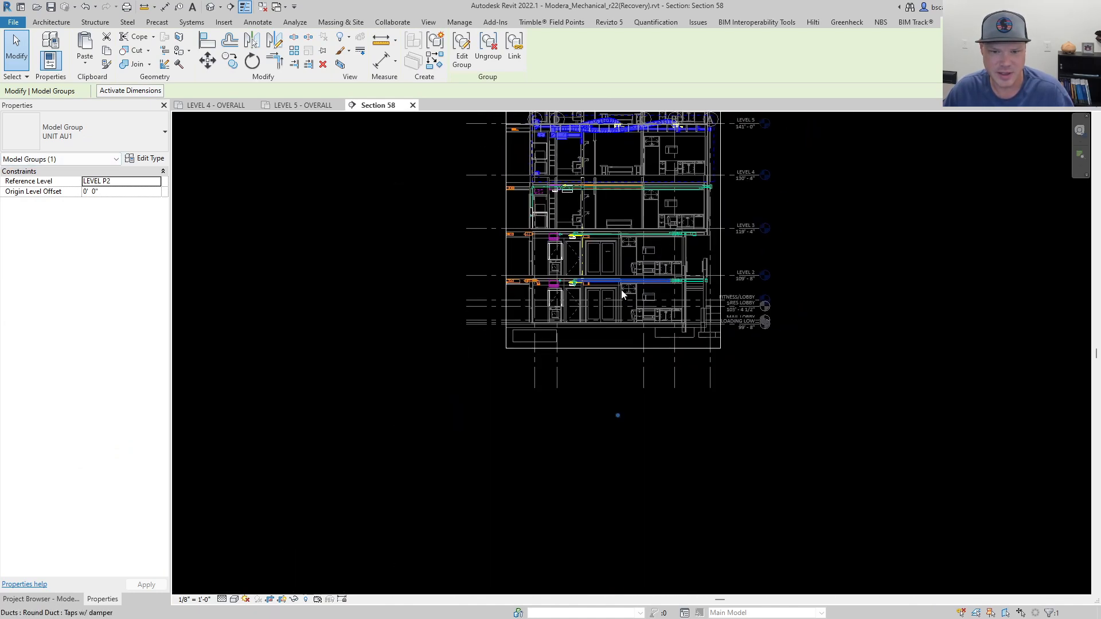
pyautogui.click(612, 348)
pyautogui.moveTo(612, 430); pyautogui.dragTo(612, 487)
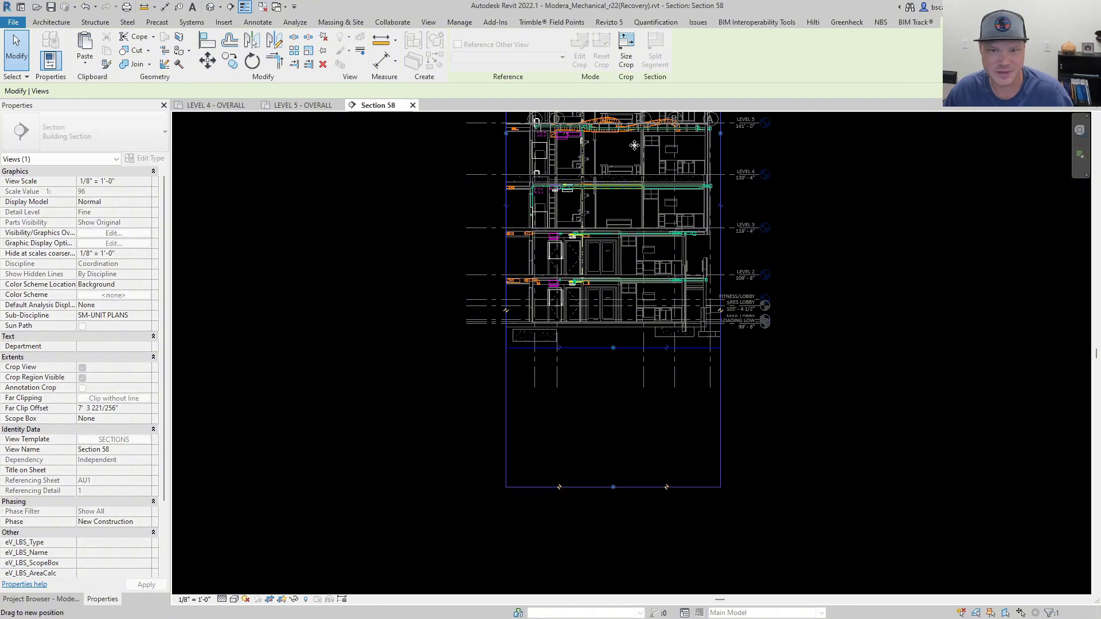
# Select the UNIT AU1 group and move its group origin up from Level P2 to Level 4.
pyautogui.click(605, 134)
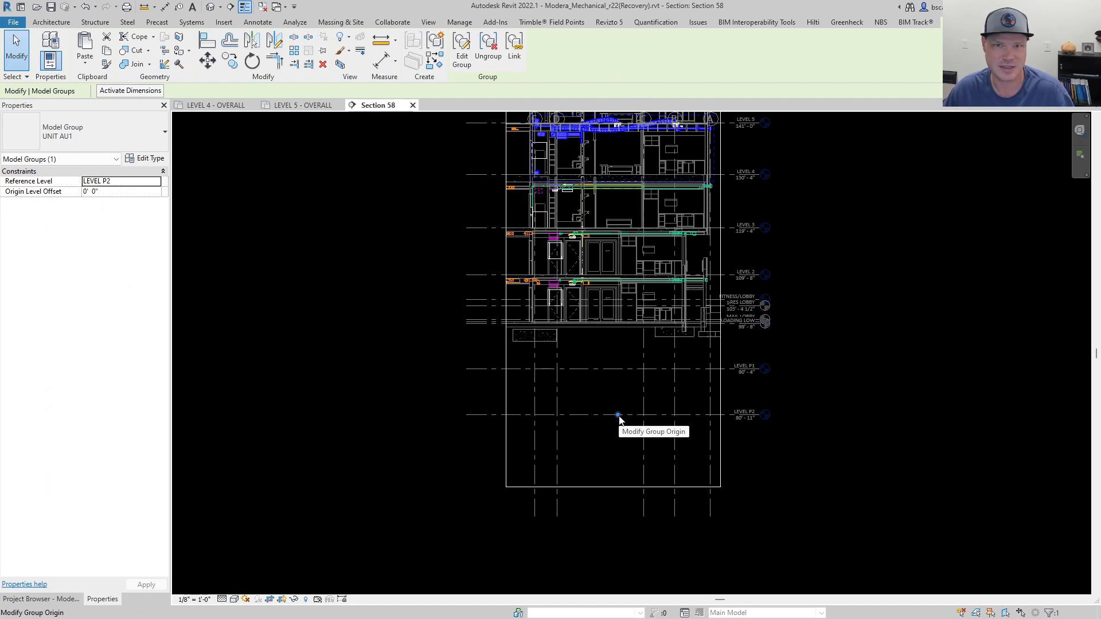
pyautogui.moveTo(619, 418); pyautogui.dragTo(620, 417)
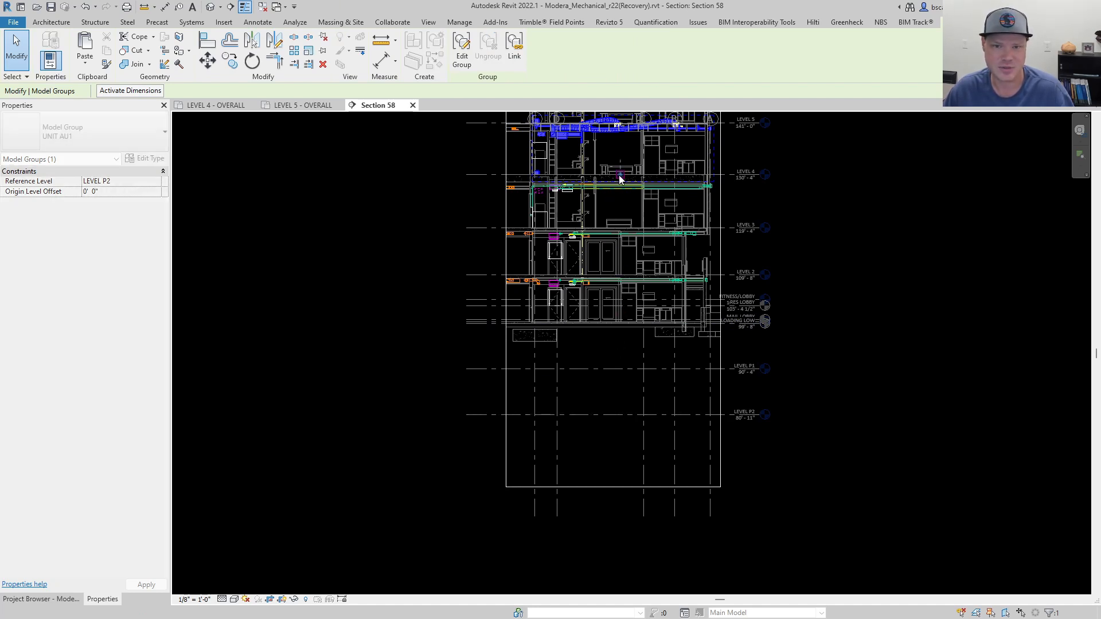
pyautogui.moveTo(620, 179); pyautogui.dragTo(620, 179)
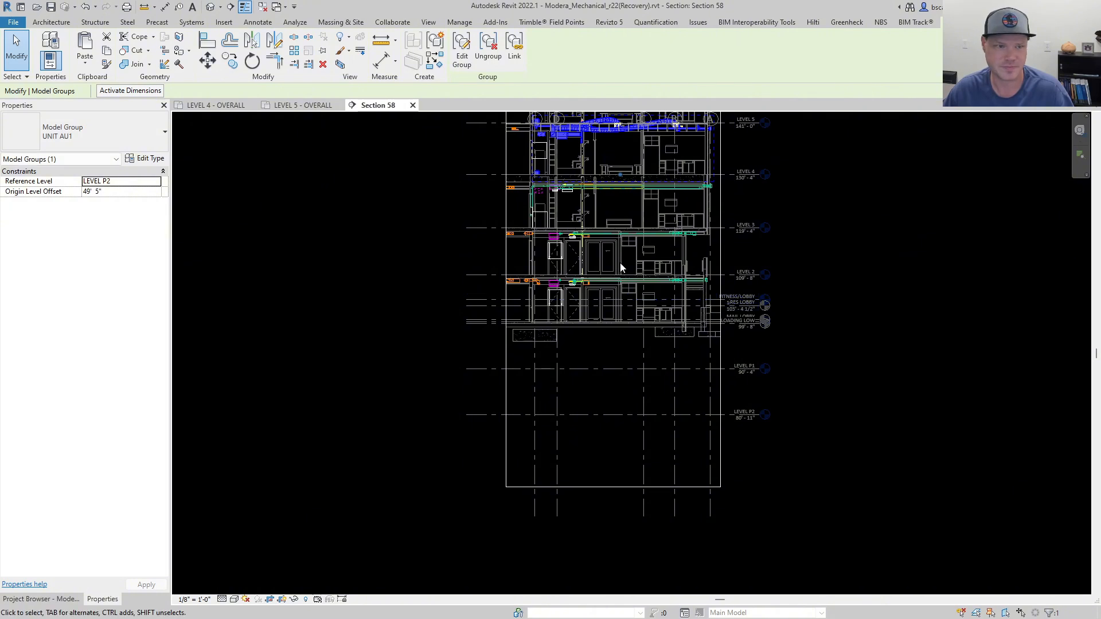
# Set the UNIT AU1 group's reference level to LEVEL 4.
pyautogui.moveTo(624, 270); pyautogui.dragTo(615, 363, button='middle')
pyautogui.scroll(5, 601, 217)
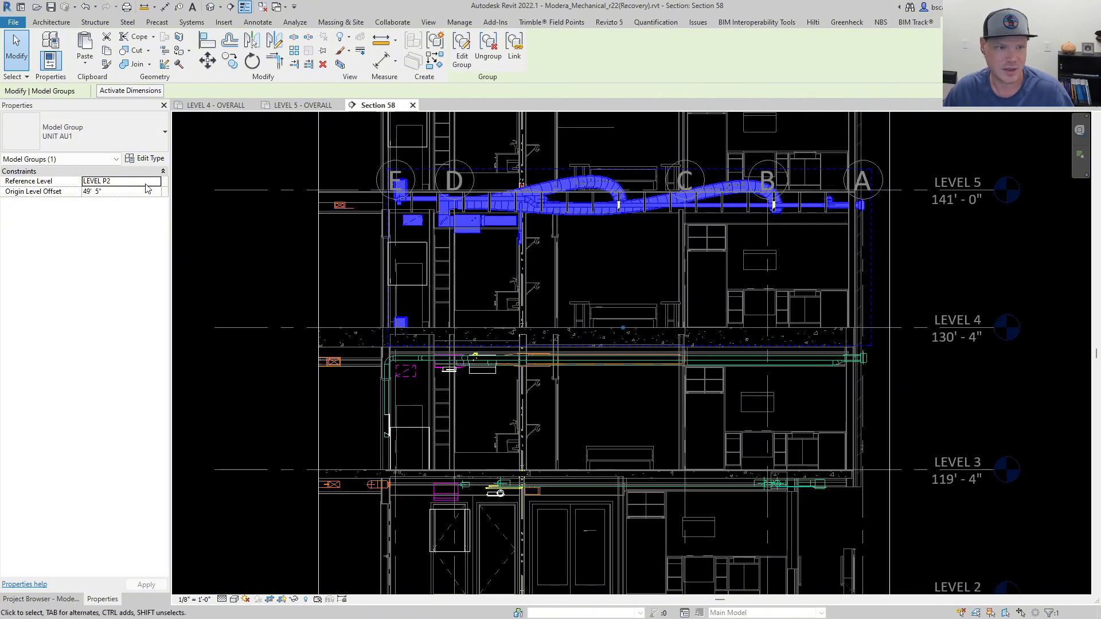
pyautogui.click(158, 182)
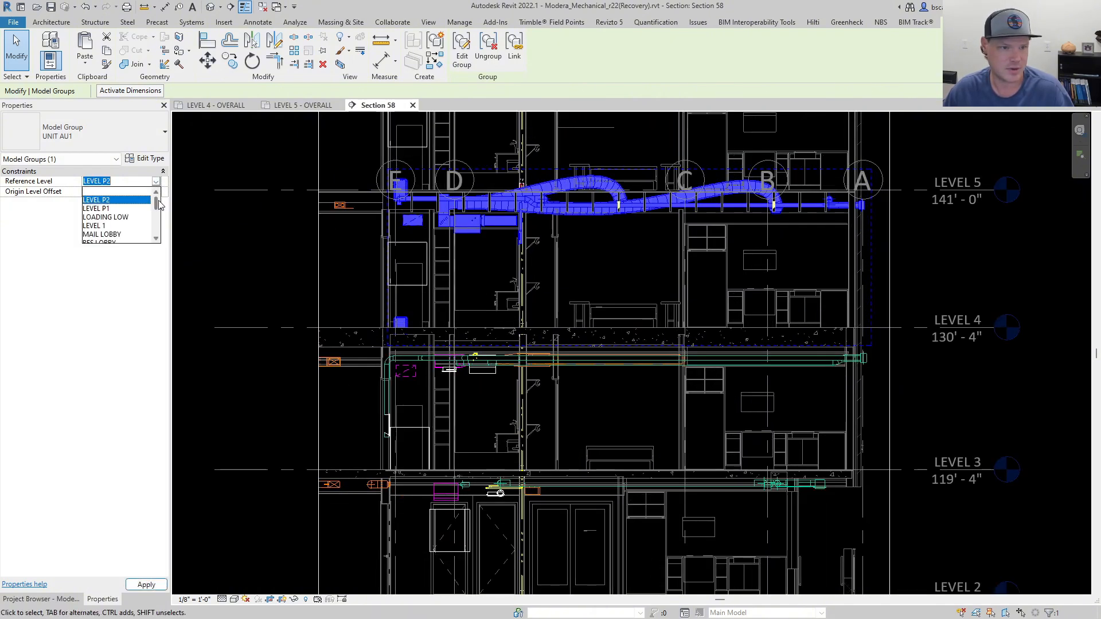
pyautogui.moveTo(159, 205); pyautogui.dragTo(157, 240)
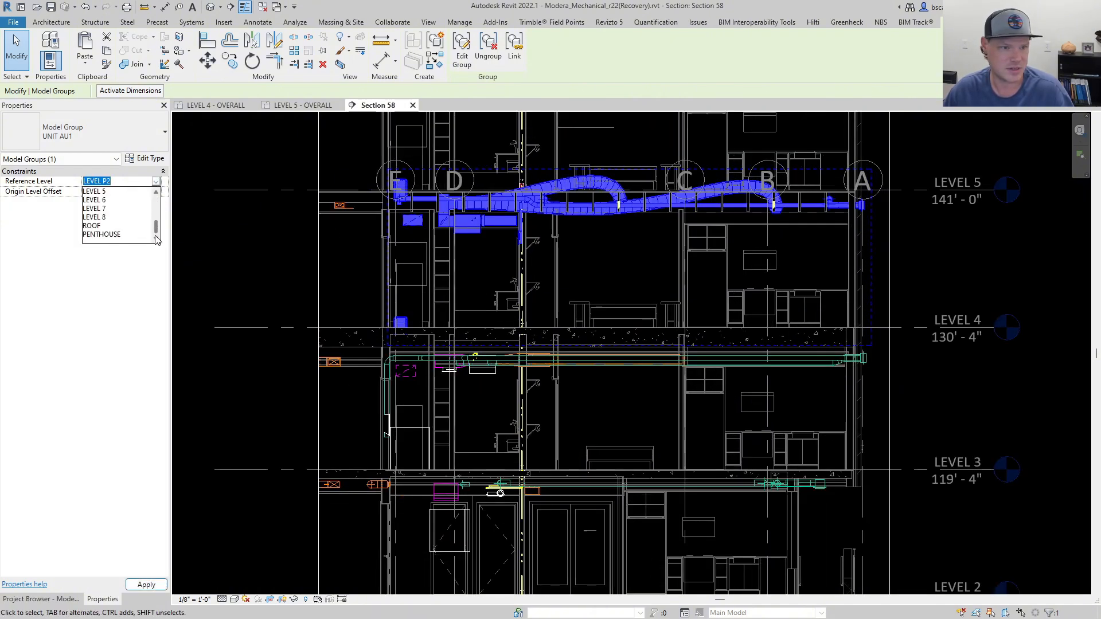
pyautogui.click(157, 194)
pyautogui.click(100, 191)
pyautogui.click(115, 193)
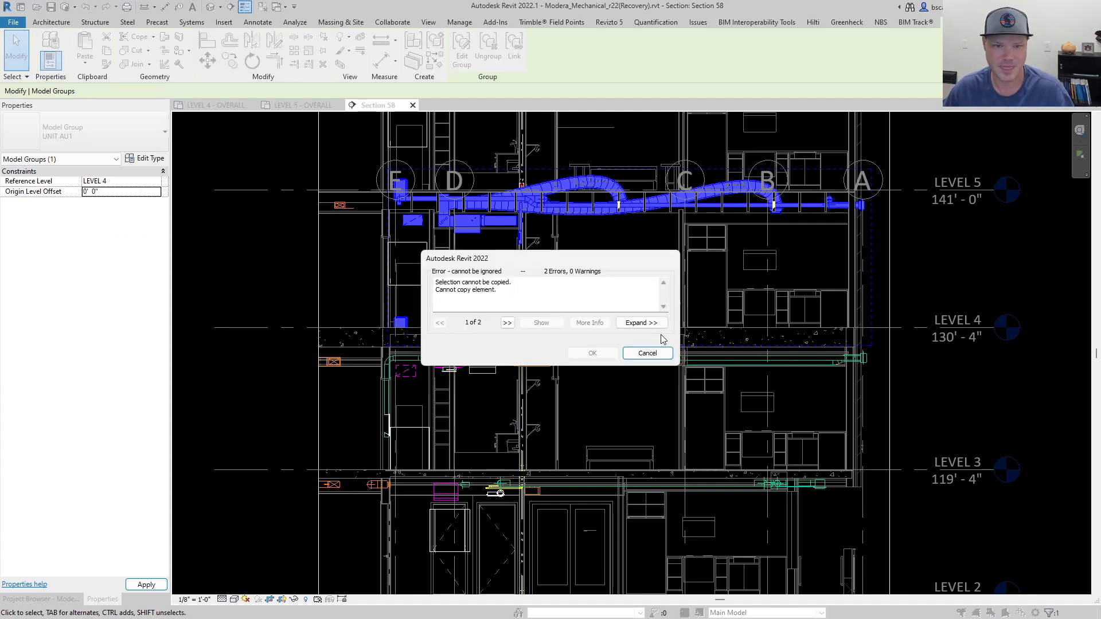
pyautogui.click(647, 353)
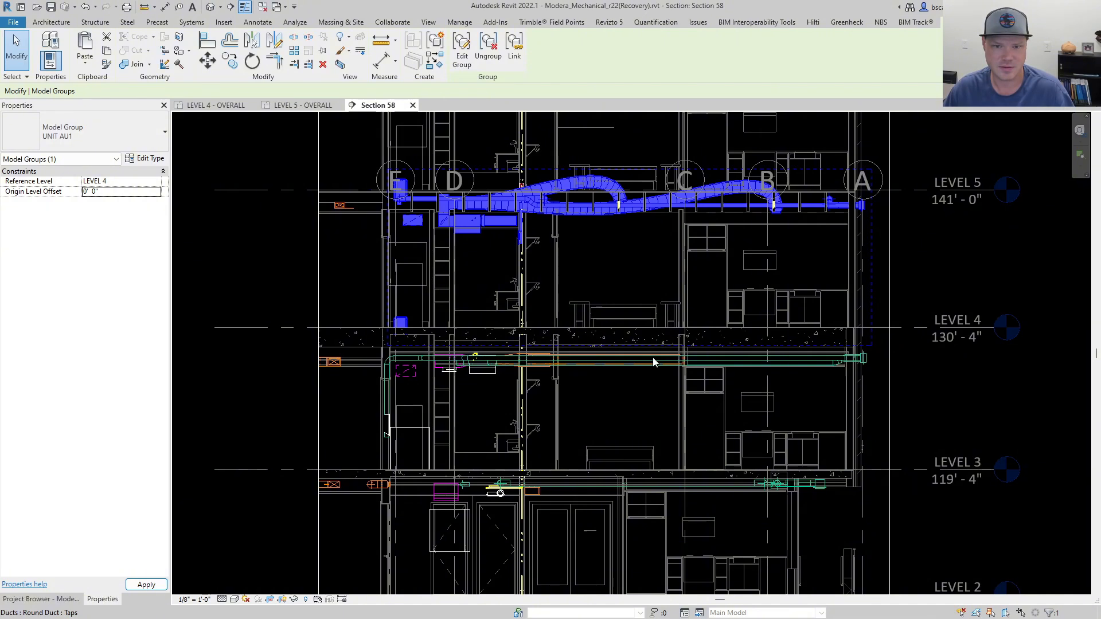
pyautogui.click(652, 284)
pyautogui.click(603, 212)
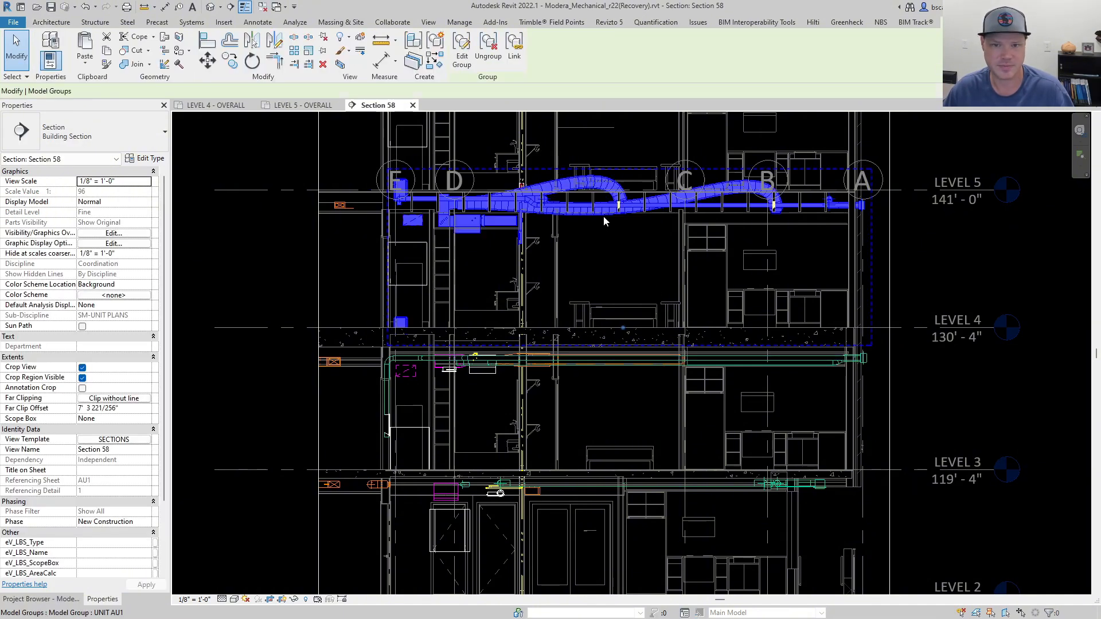
# Compare the UNIT AU1 group's ductwork and position in the Level 4 and Level 5 overall plans.
pyautogui.click(308, 106)
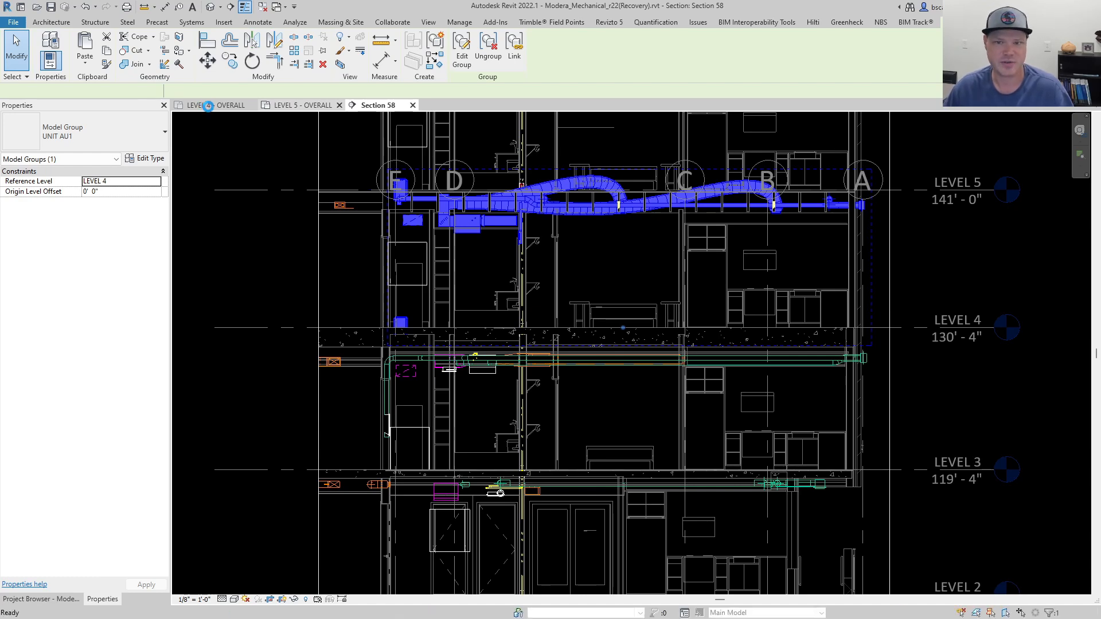
pyautogui.click(208, 105)
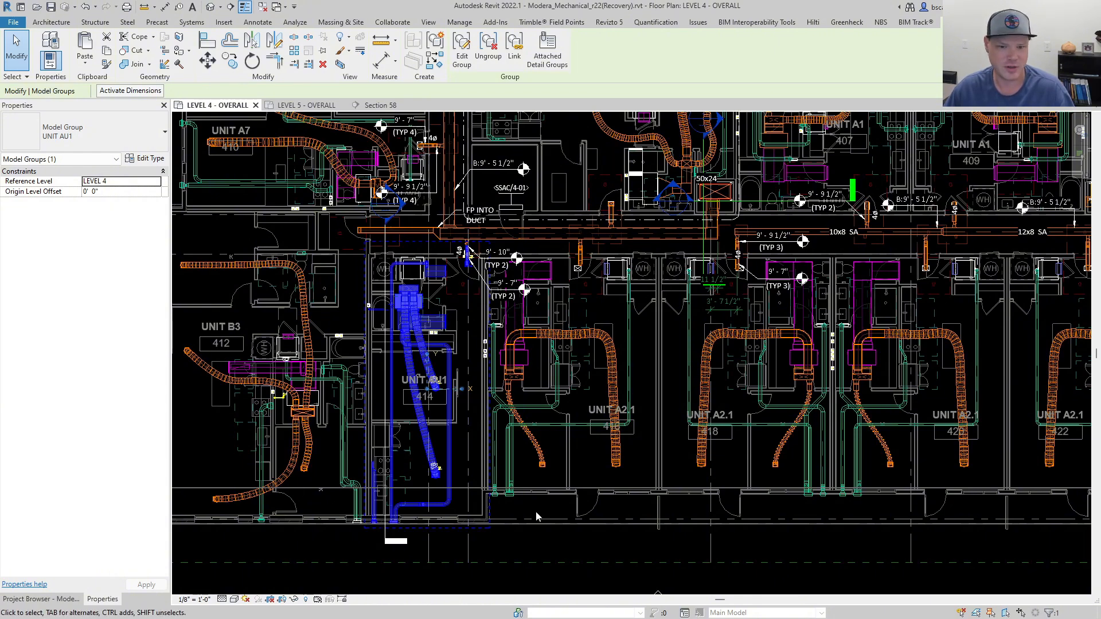
pyautogui.click(540, 551)
pyautogui.click(445, 442)
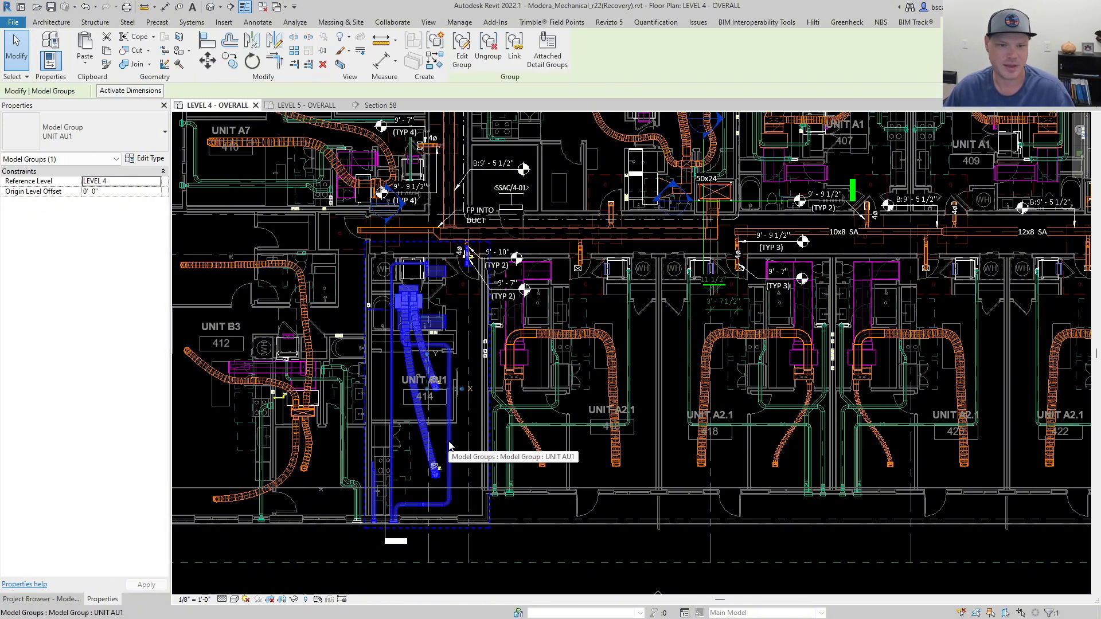
pyautogui.click(302, 105)
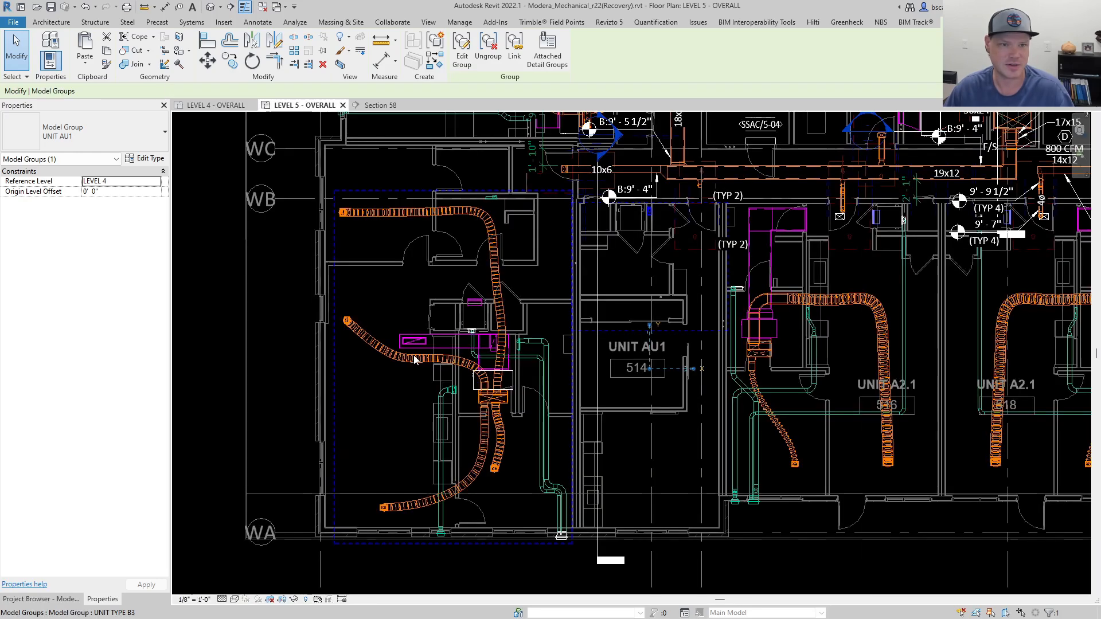
pyautogui.scroll(3, 588, 238)
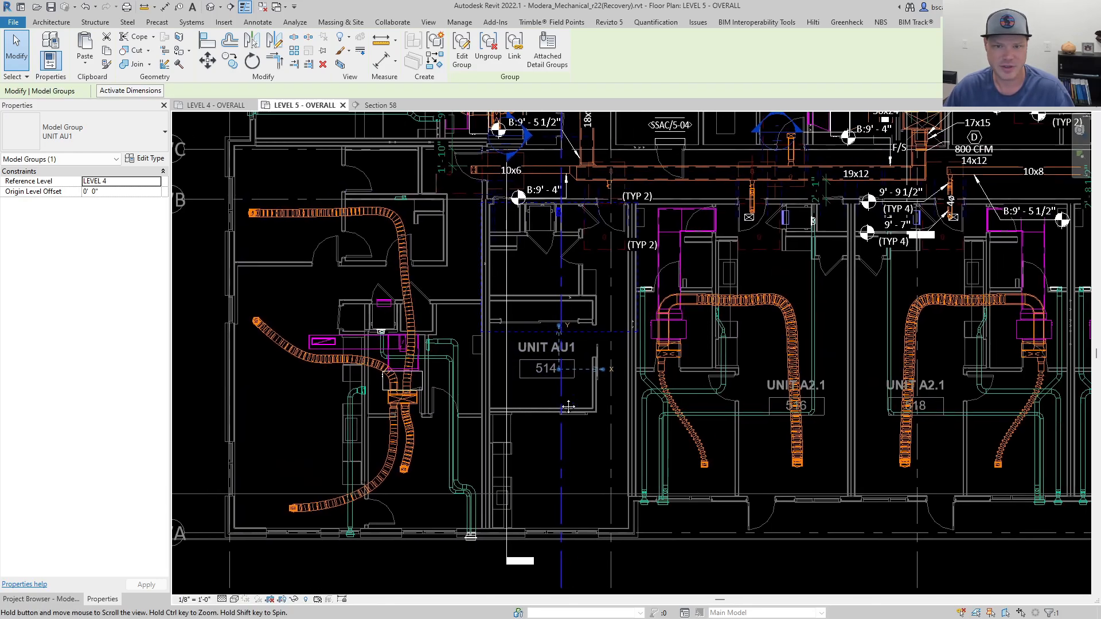
pyautogui.scroll(2, 546, 207)
pyautogui.click(582, 396)
pyautogui.scroll(-4, 583, 395)
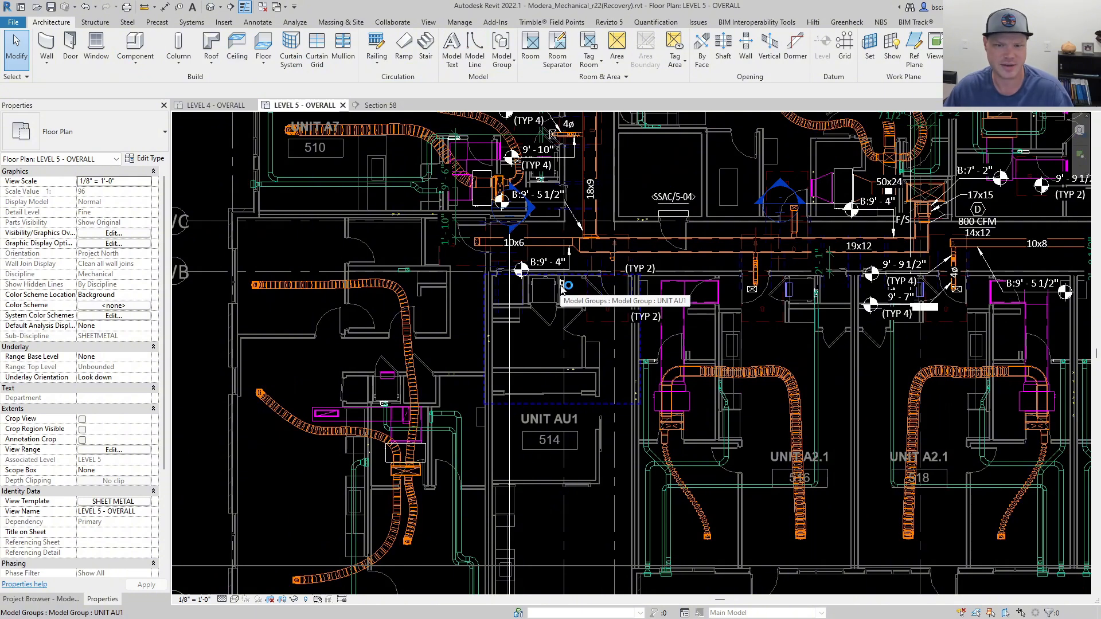
pyautogui.scroll(5, 562, 286)
pyautogui.doubleClick(562, 287)
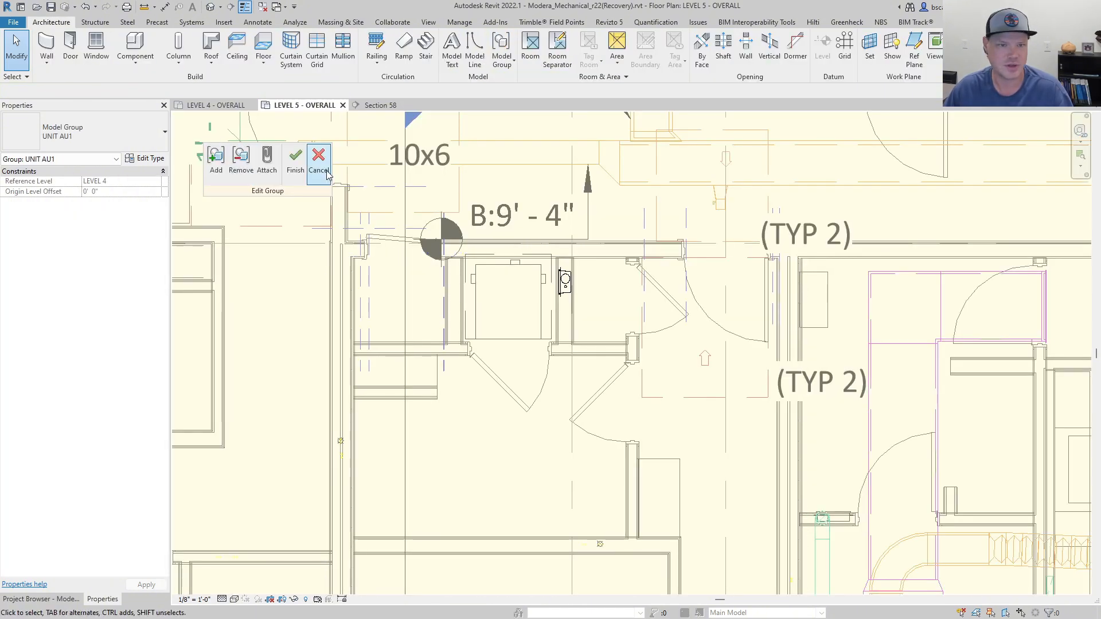
pyautogui.click(241, 163)
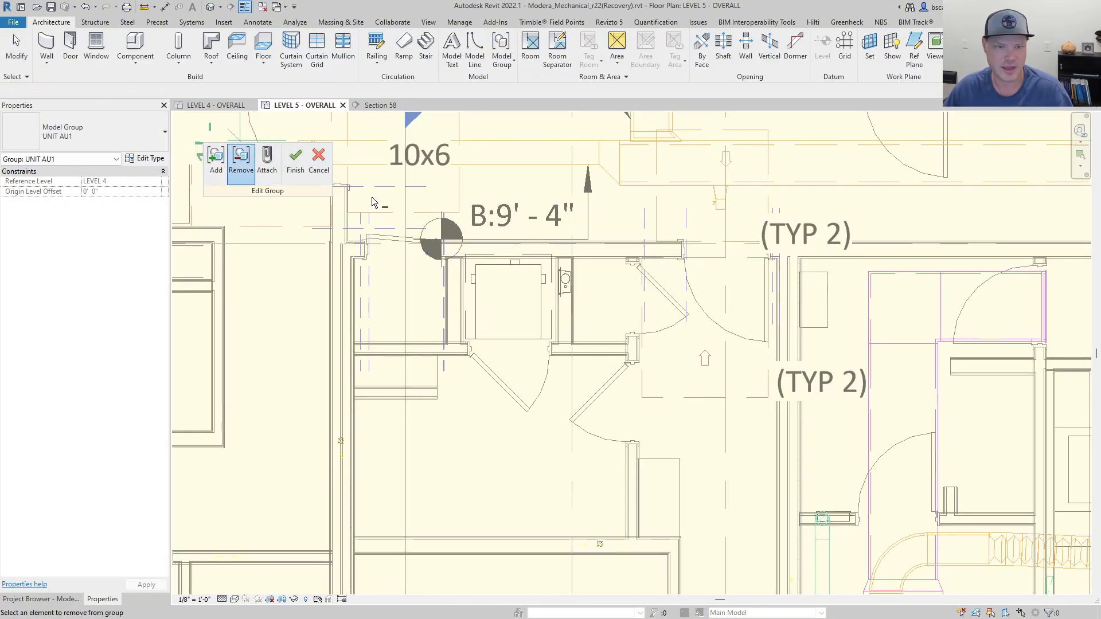
pyautogui.click(318, 160)
pyautogui.scroll(-1, 576, 300)
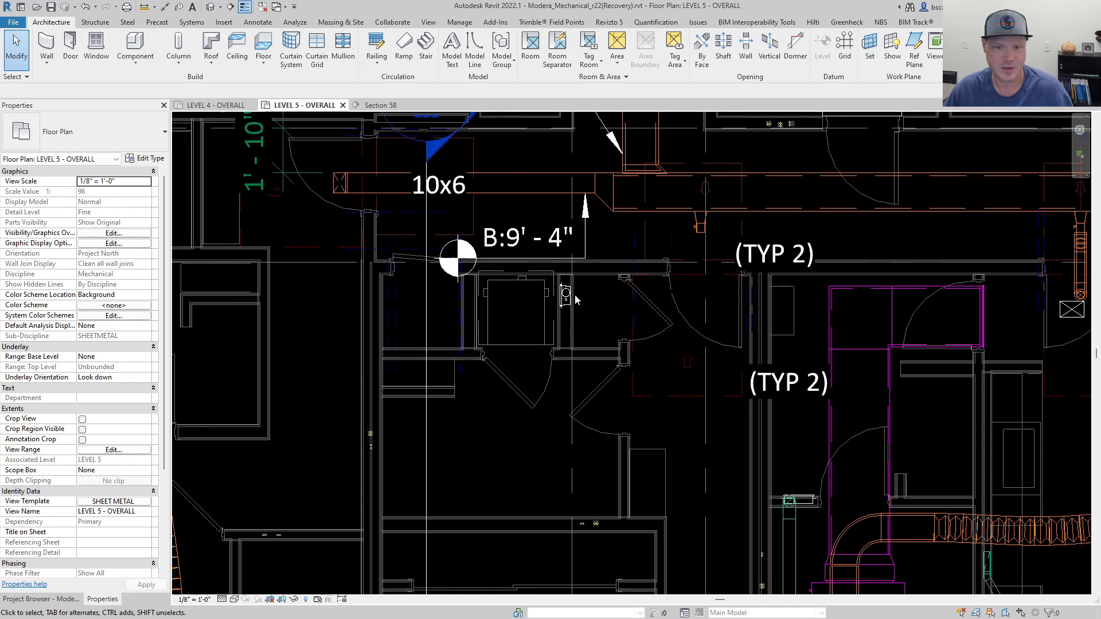
pyautogui.scroll(-6, 569, 347)
pyautogui.moveTo(555, 439); pyautogui.dragTo(546, 371, button='middle')
pyautogui.scroll(-1, 537, 327)
pyautogui.moveTo(532, 312); pyautogui.dragTo(519, 253, button='middle')
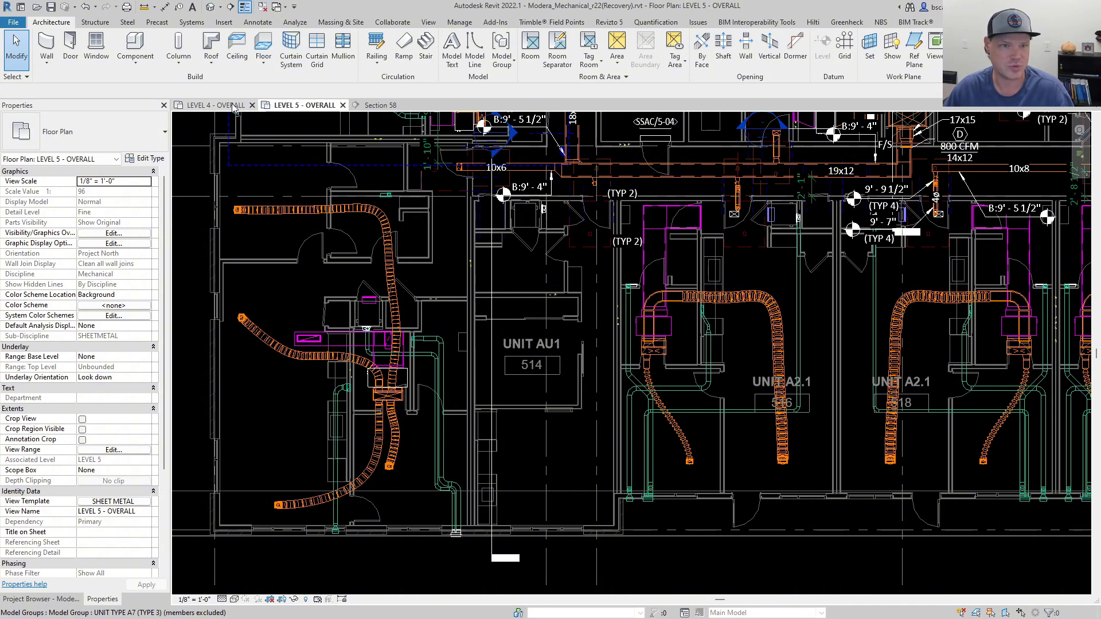
# Copy the UNIT AU1 group from the Level 4 overall plan and paste it into the Level 5 overall plan aligned to the current view.
pyautogui.click(952, 23)
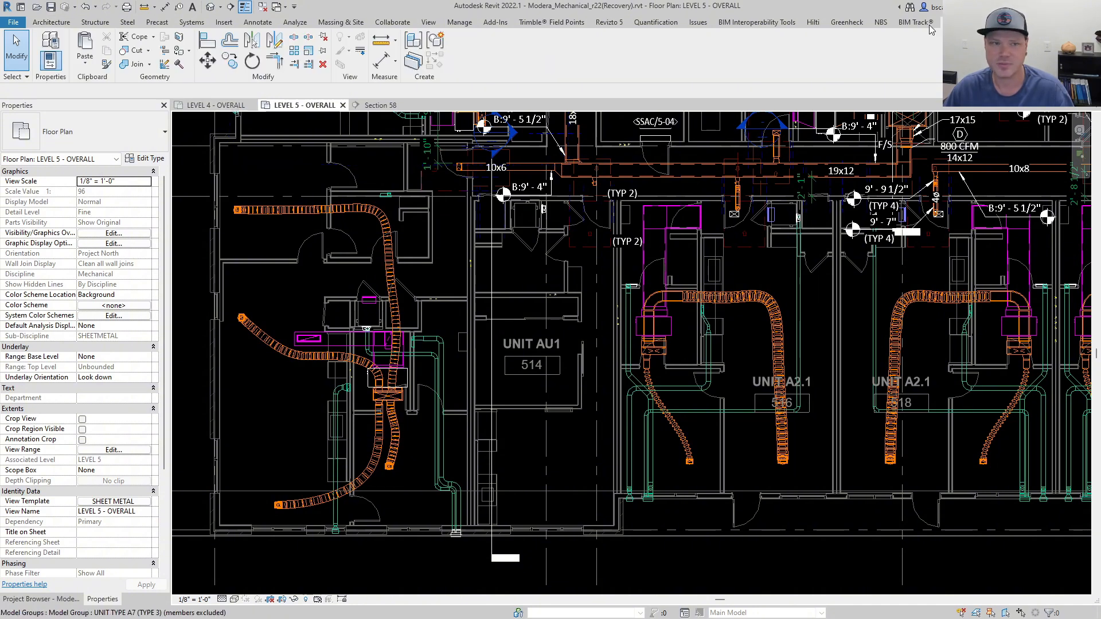
pyautogui.click(88, 65)
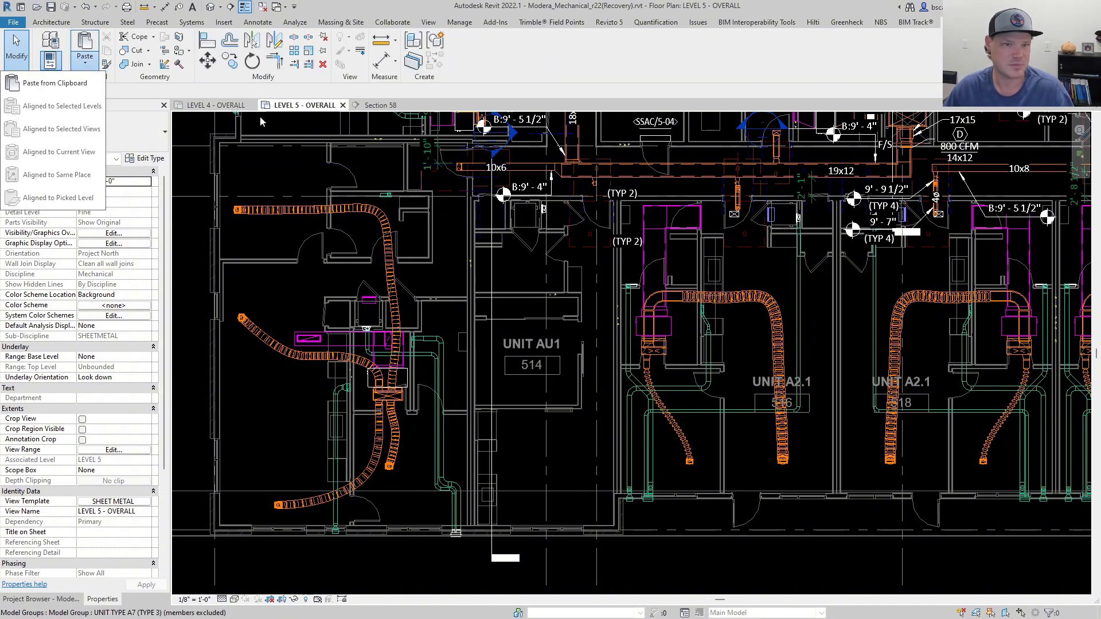
pyautogui.click(217, 105)
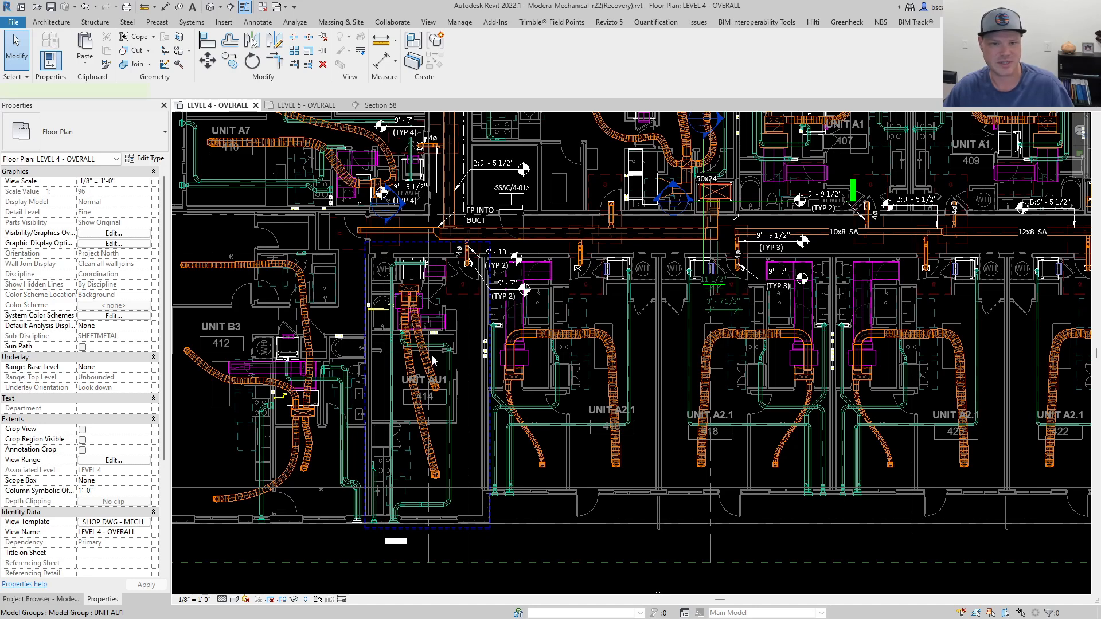
pyautogui.click(434, 360)
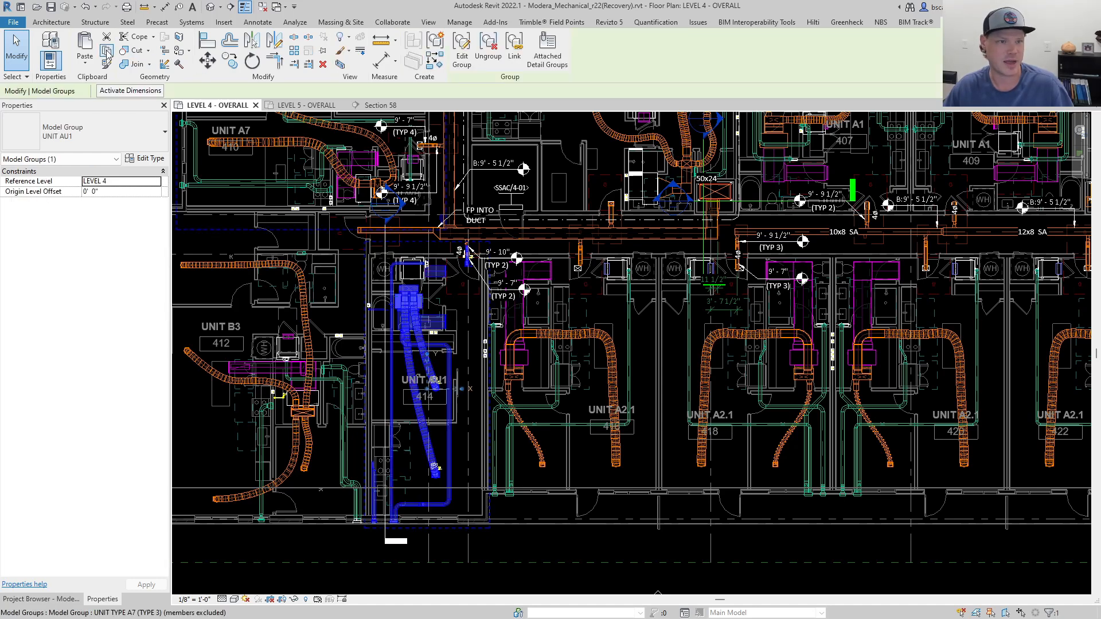
pyautogui.click(106, 52)
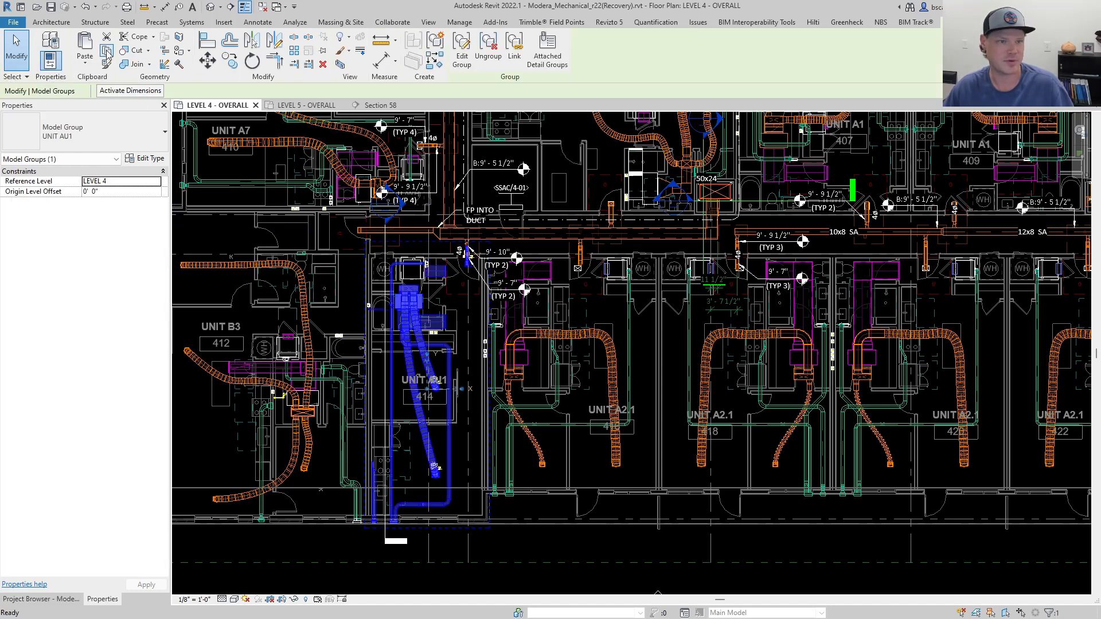
pyautogui.click(304, 105)
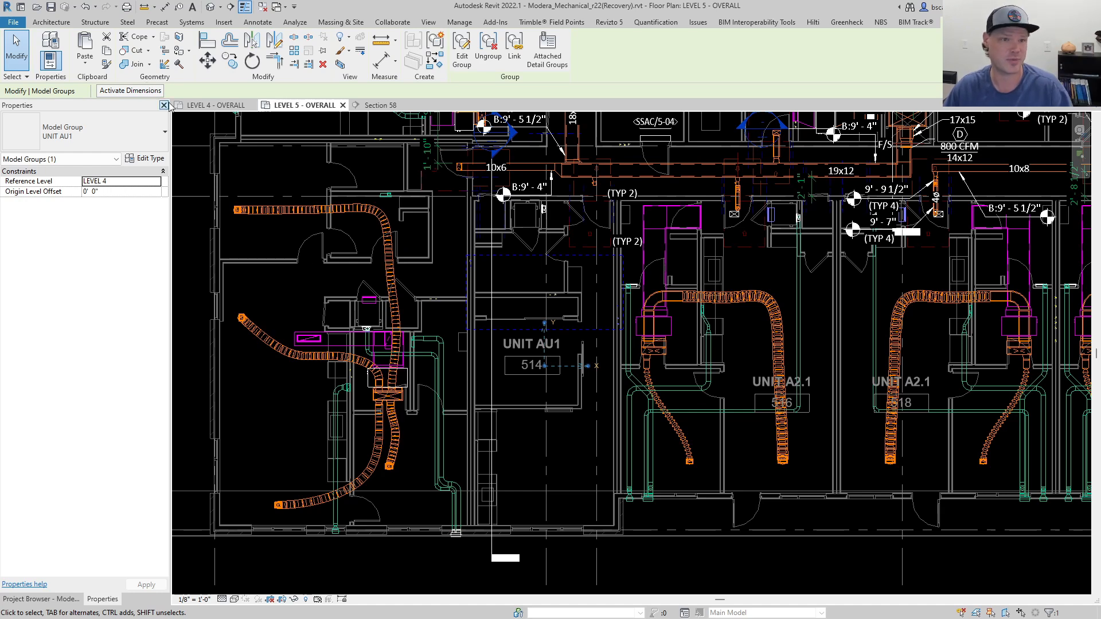
pyautogui.click(85, 57)
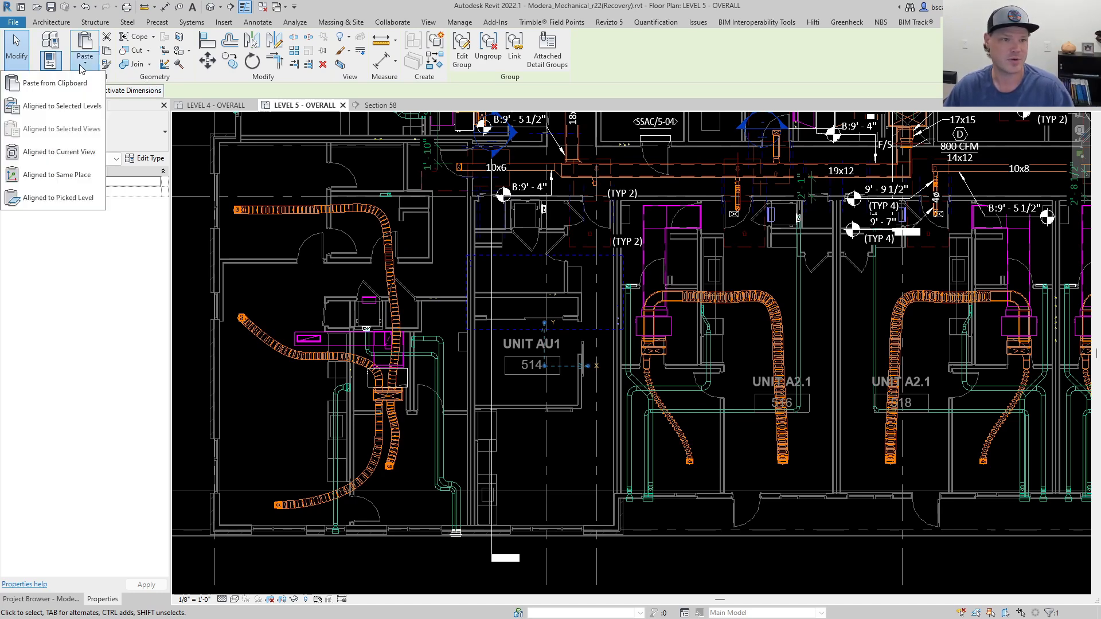
pyautogui.click(72, 154)
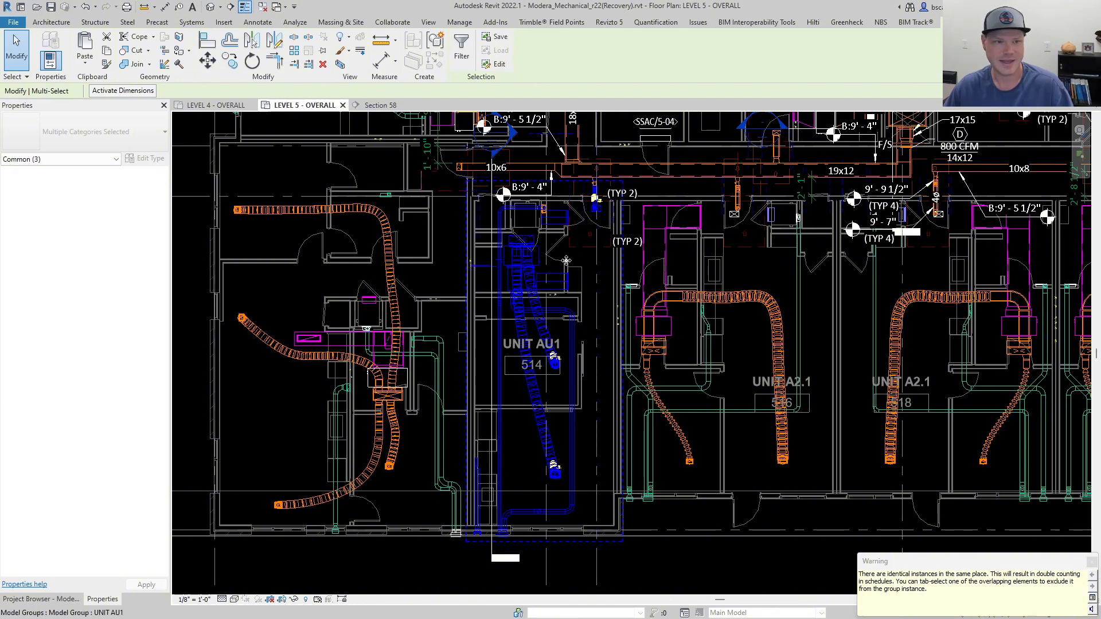
pyautogui.click(679, 520)
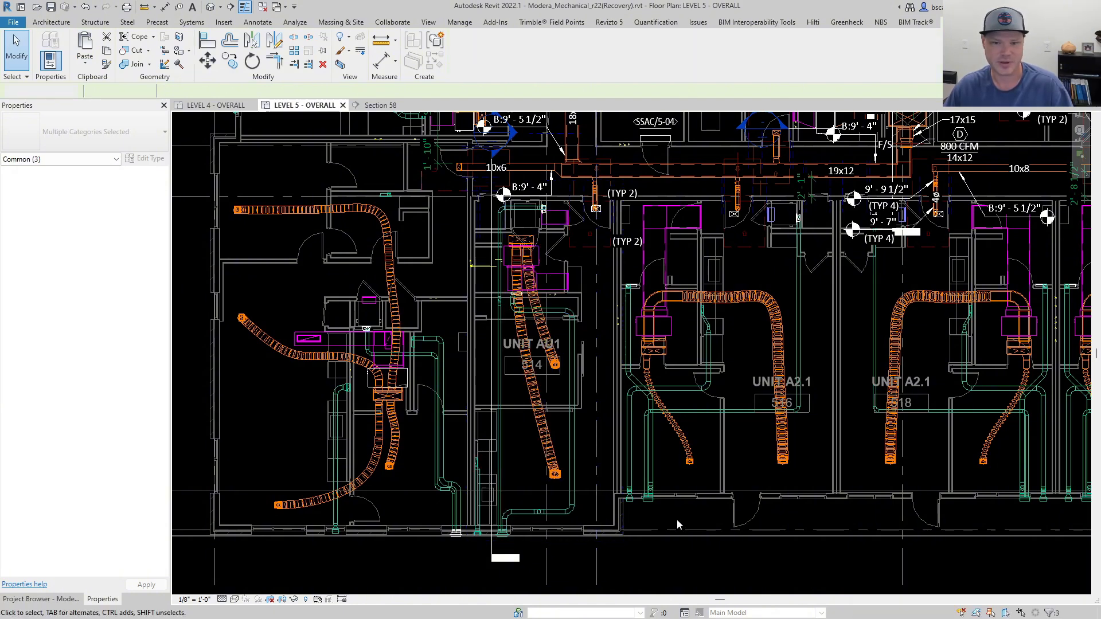
# Check the reference level and origin offset of the UNIT AU1 group pasted in unit 514 on Level 5.
pyautogui.click(574, 348)
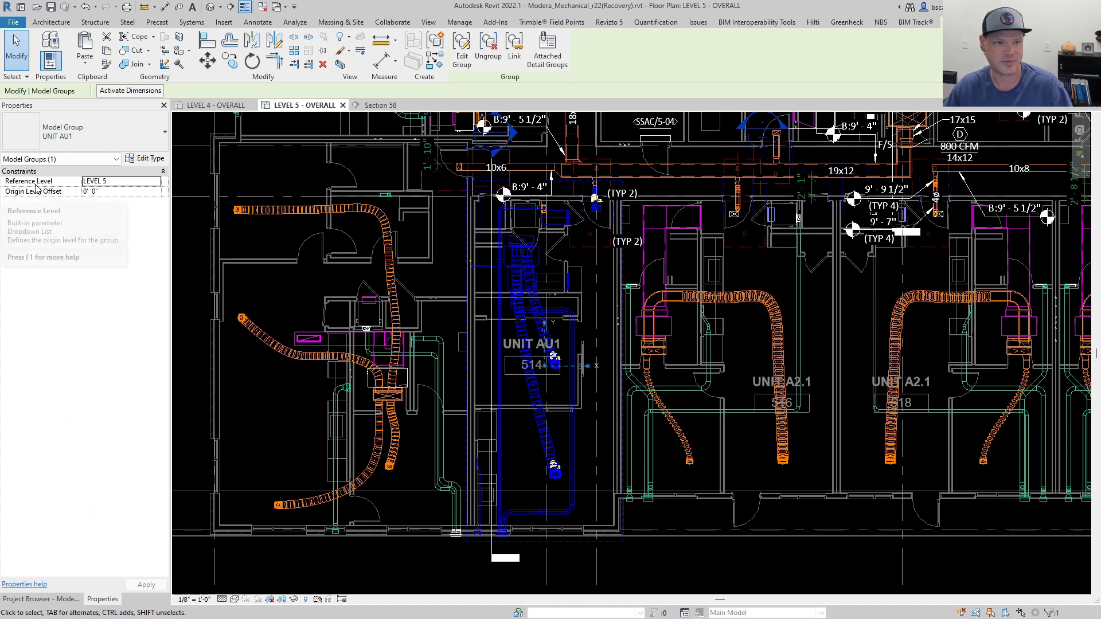
pyautogui.click(681, 563)
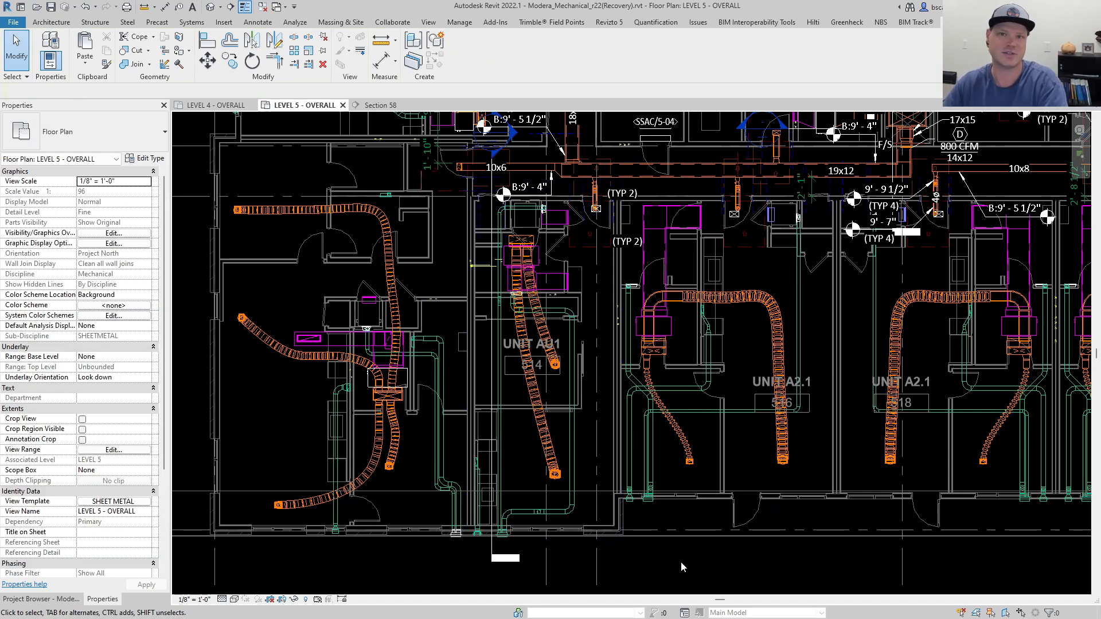
pyautogui.click(536, 427)
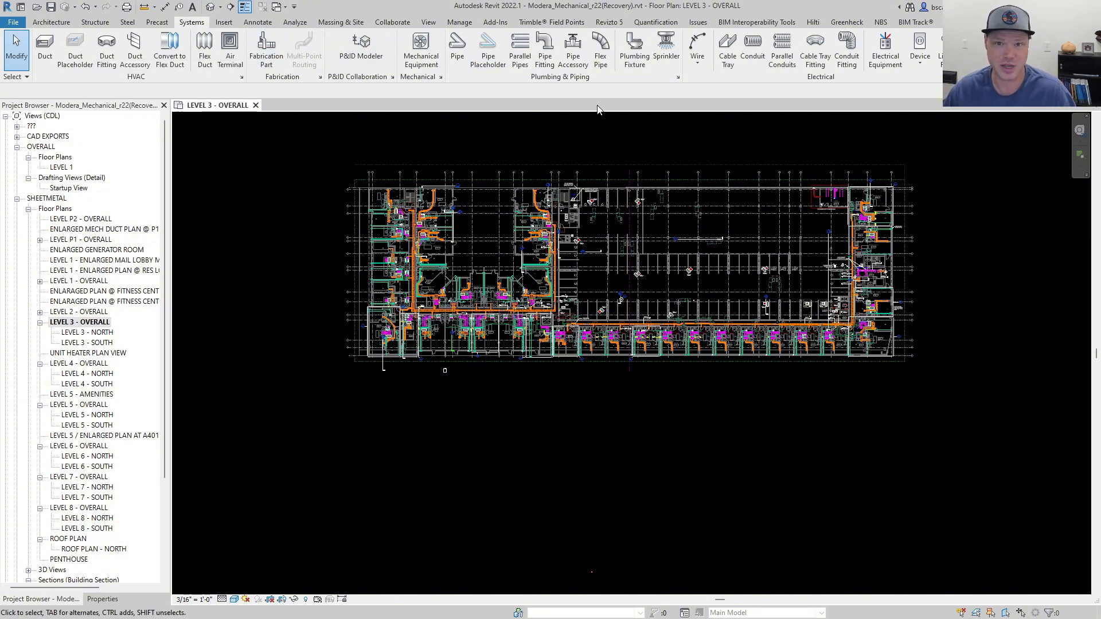
# Open the keyboard shortcut customization from the user interface options and enlarge its window in both directions.
pyautogui.click(21, 24)
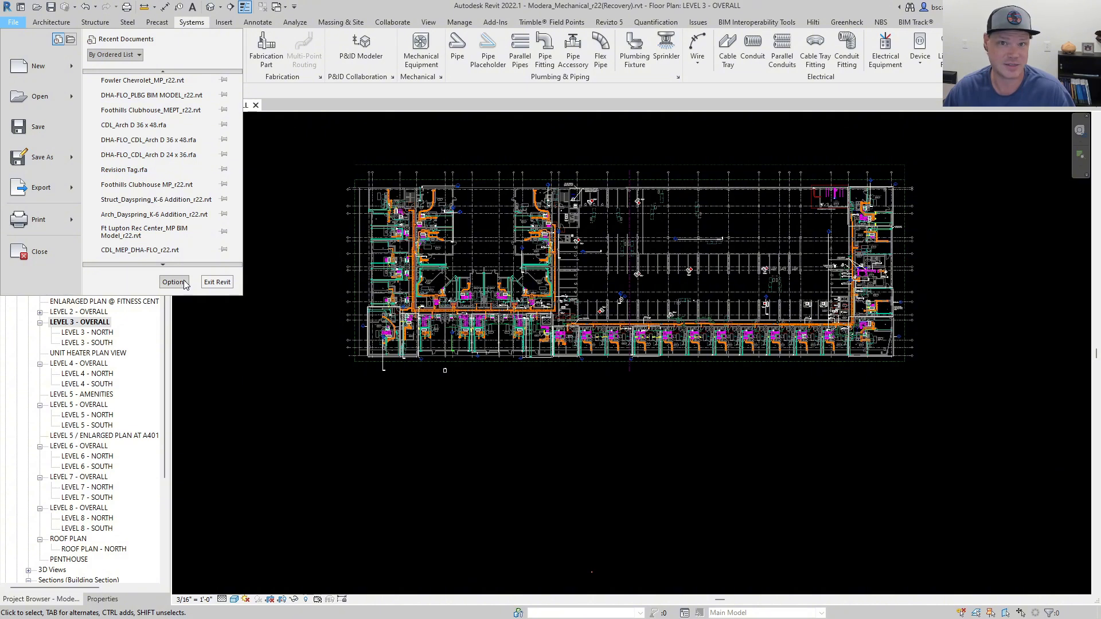
pyautogui.click(183, 281)
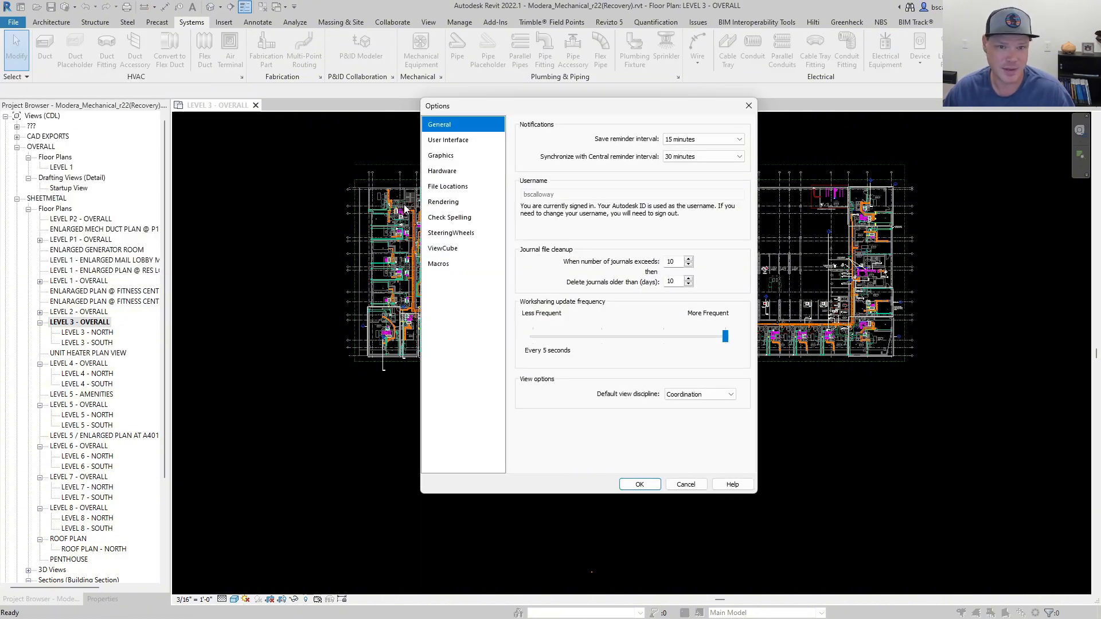
pyautogui.click(455, 141)
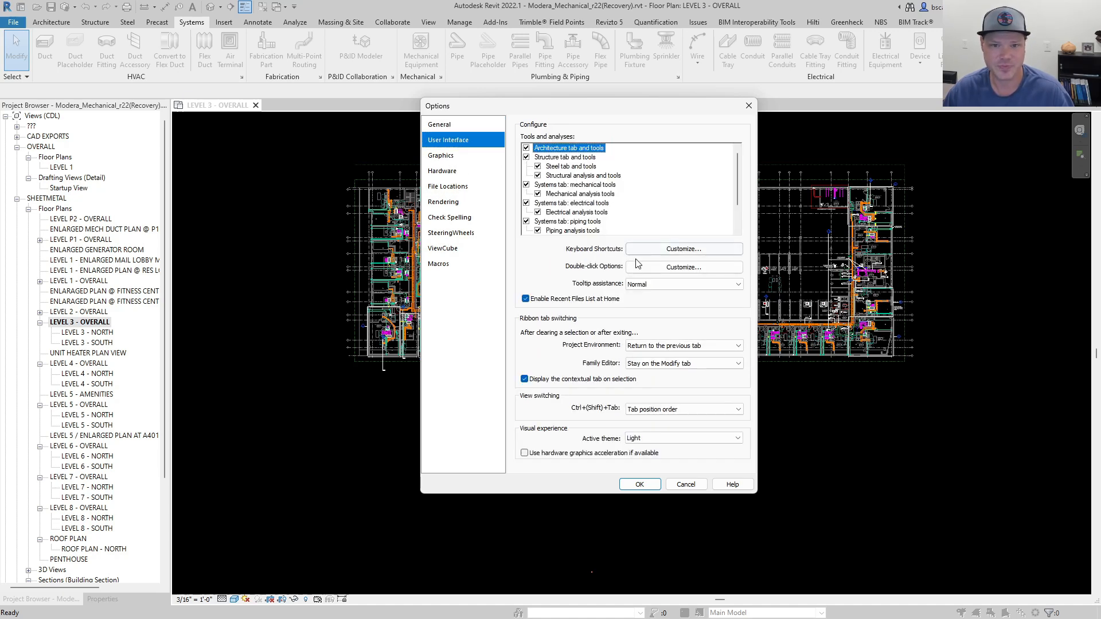
pyautogui.click(699, 250)
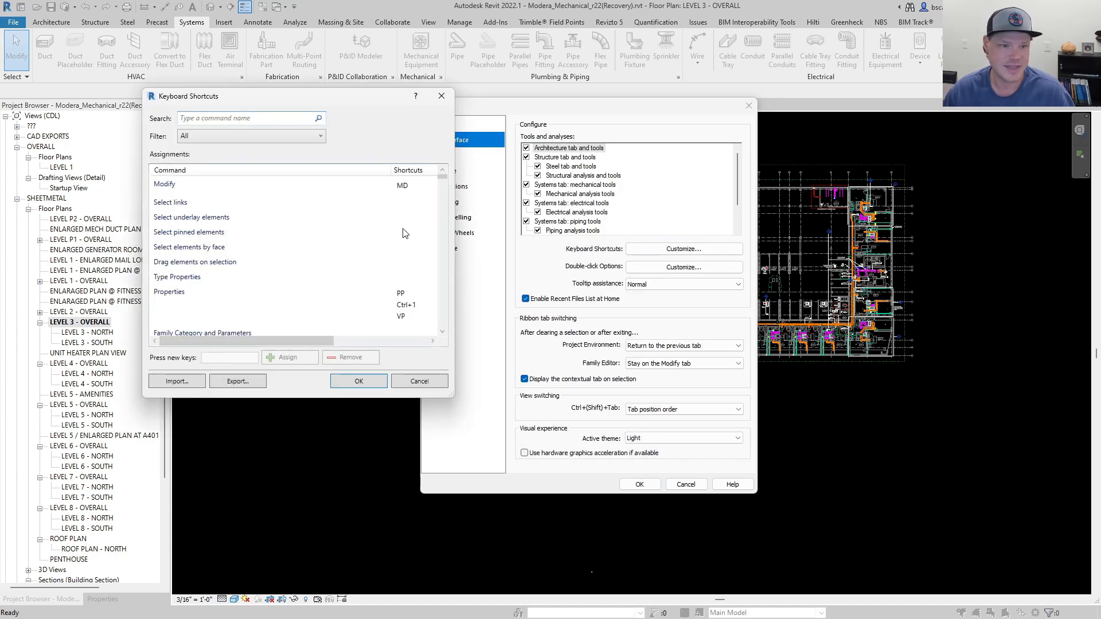
pyautogui.moveTo(458, 126); pyautogui.dragTo(769, 127)
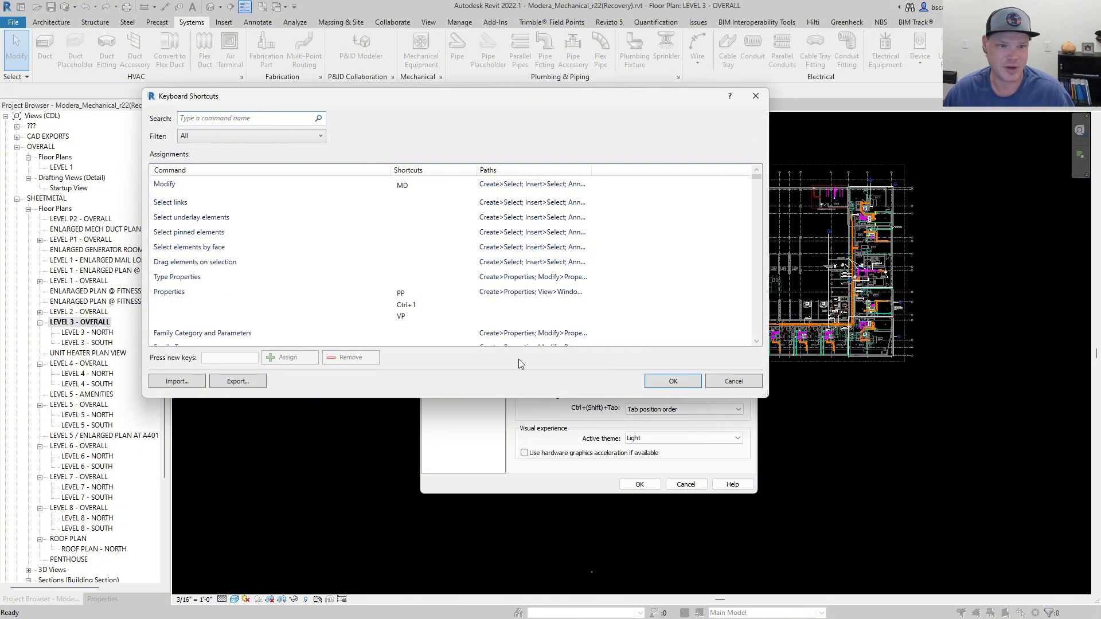
pyautogui.moveTo(474, 400); pyautogui.dragTo(462, 539)
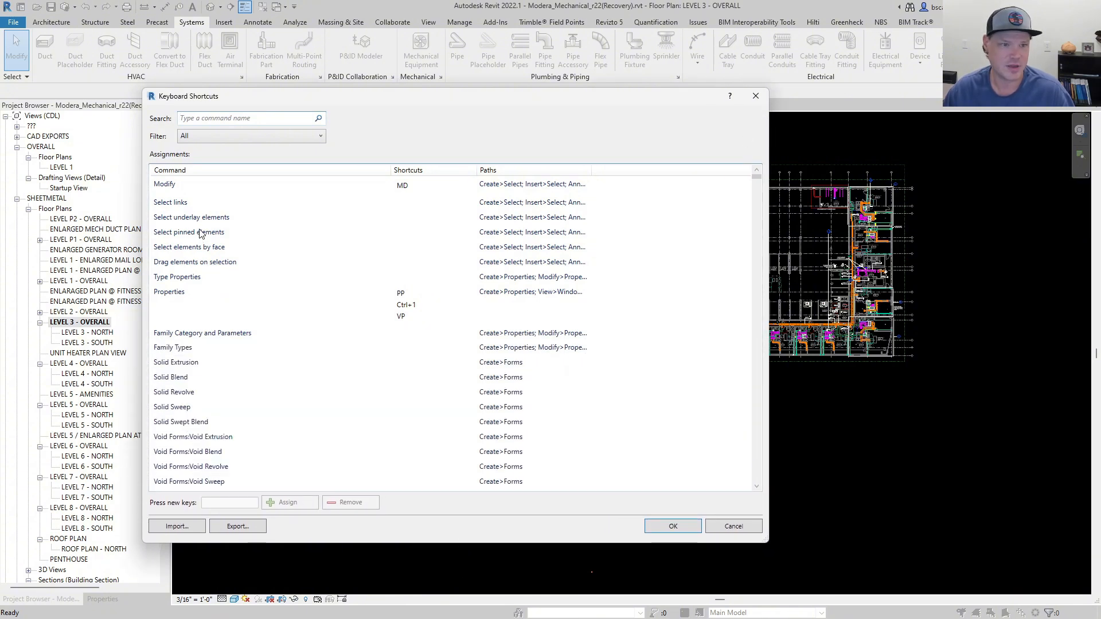
# Try to assign the shortcut SM to the Symbol command.
pyautogui.scroll(-15, 193, 361)
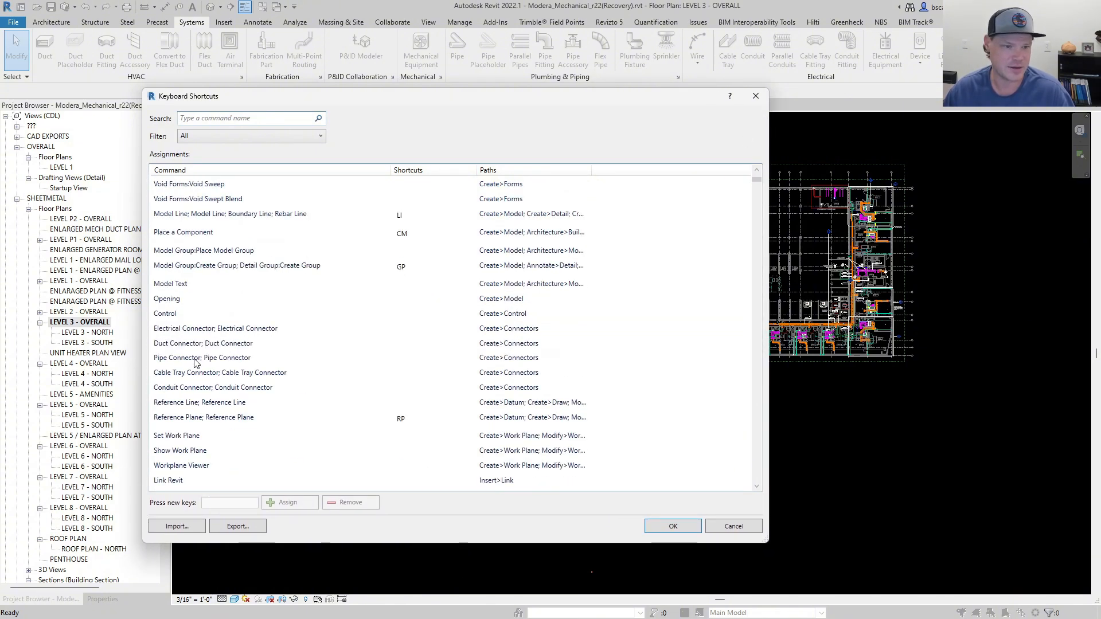
pyautogui.scroll(-10, 195, 362)
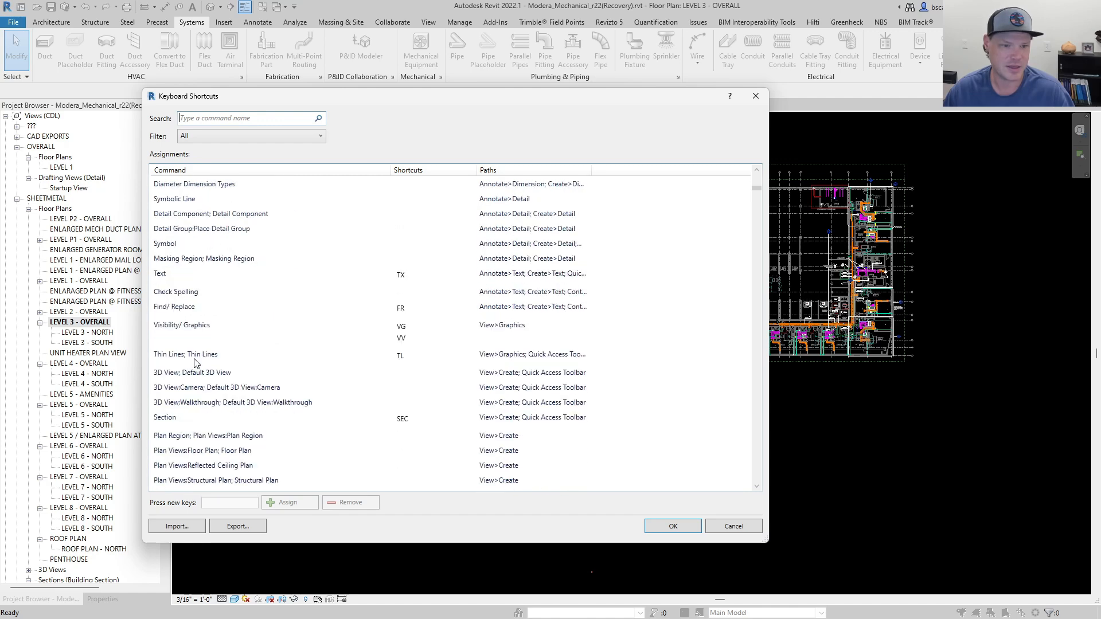
pyautogui.scroll(2, 195, 361)
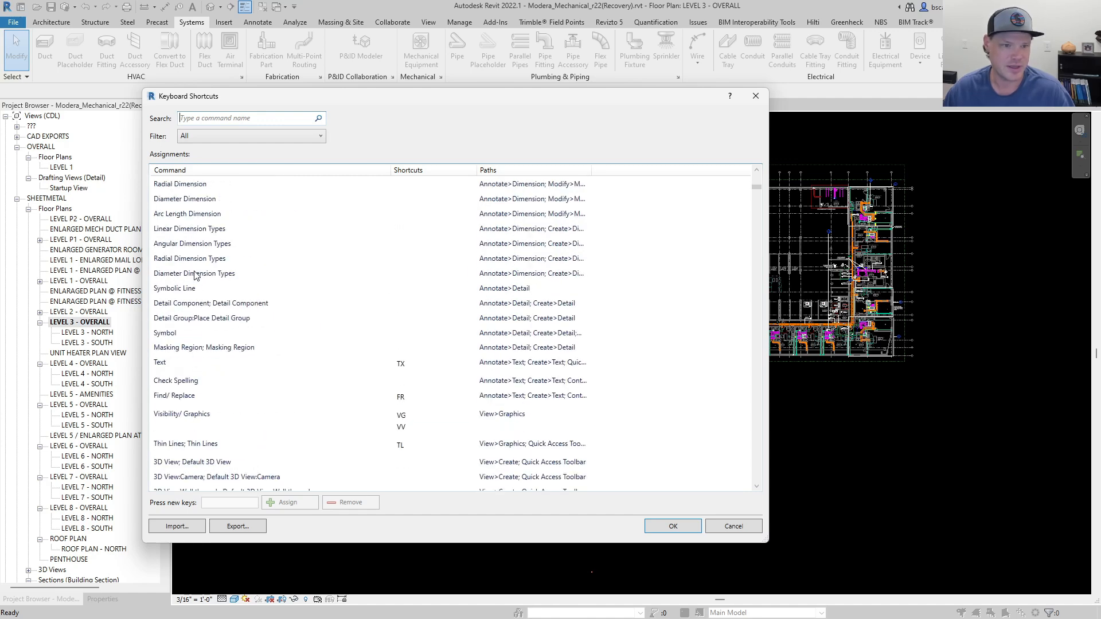
pyautogui.click(175, 335)
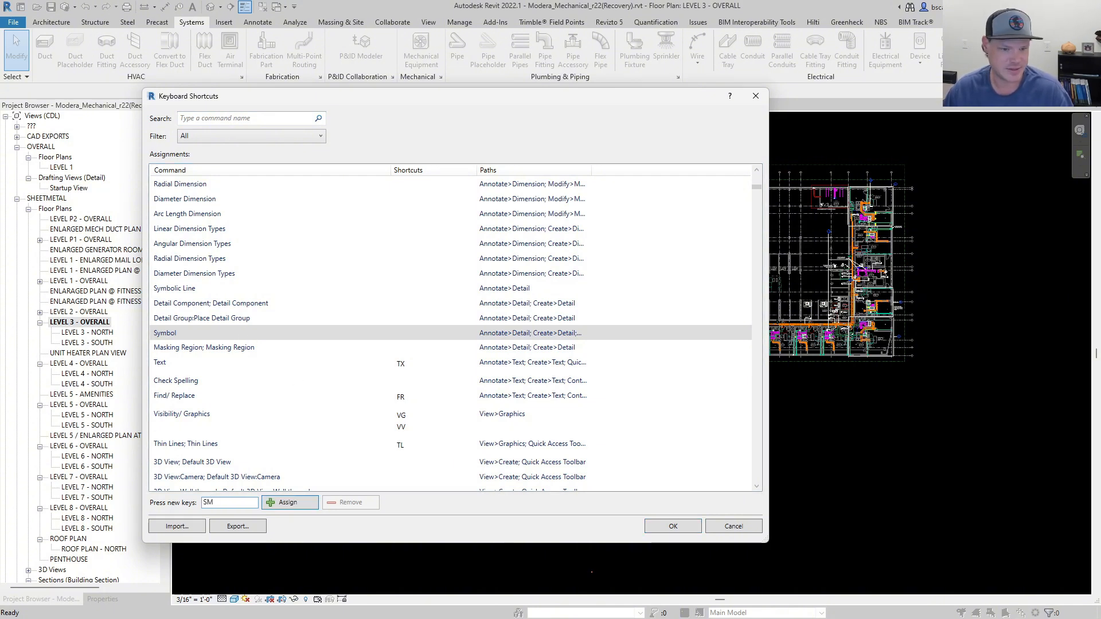
pyautogui.click(288, 502)
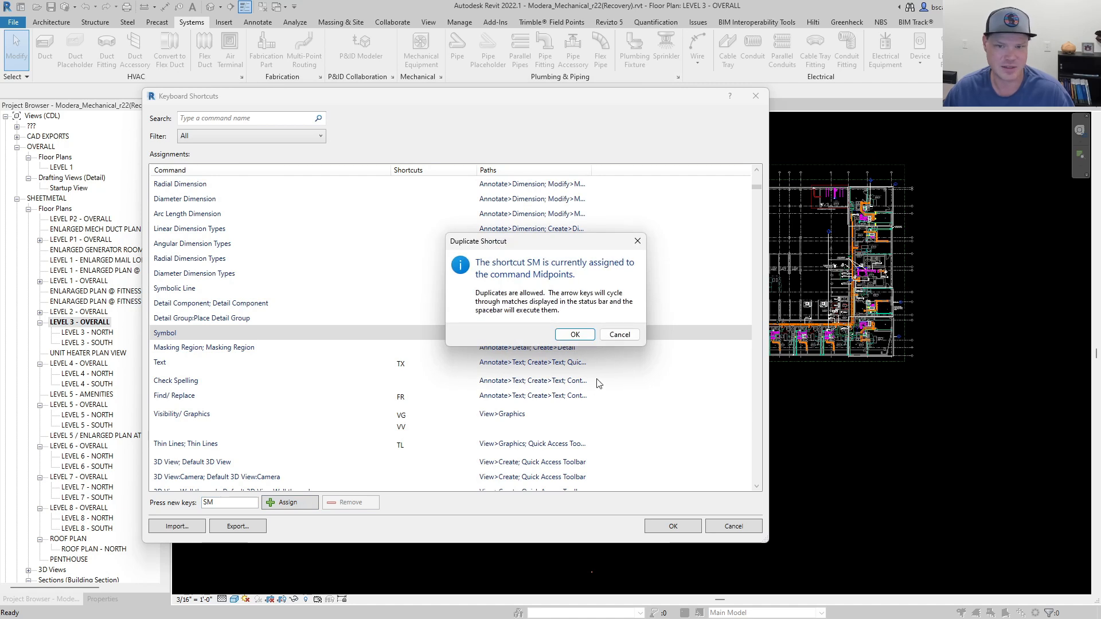
pyautogui.click(619, 335)
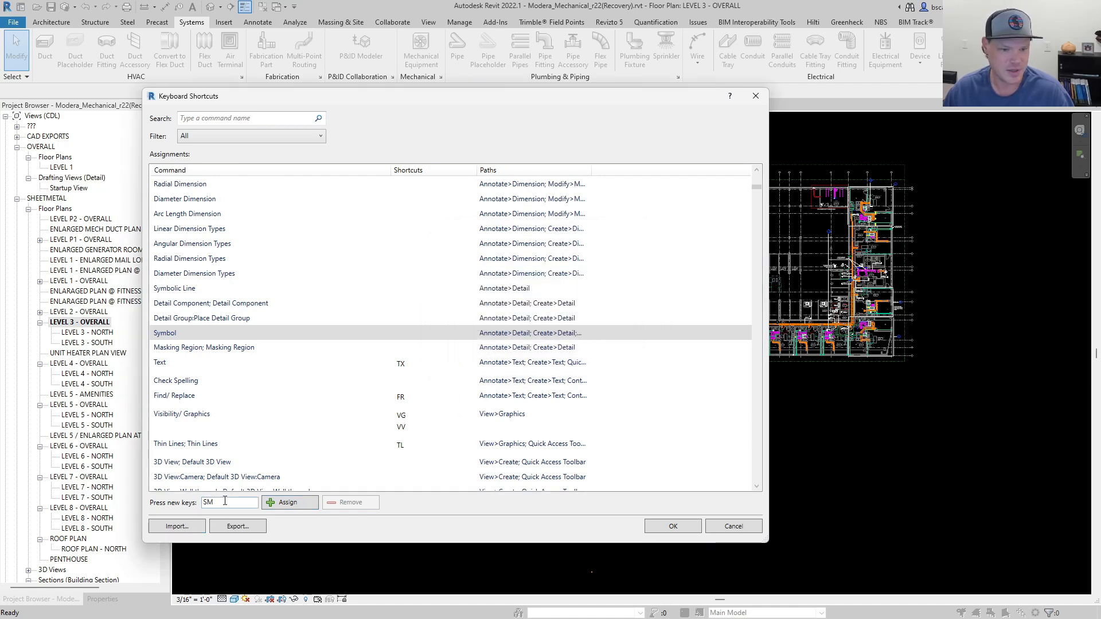
# Assign the shortcut SY to the Symbol command and accept the shortcut and option changes.
pyautogui.doubleClick(225, 503)
pyautogui.write('S')
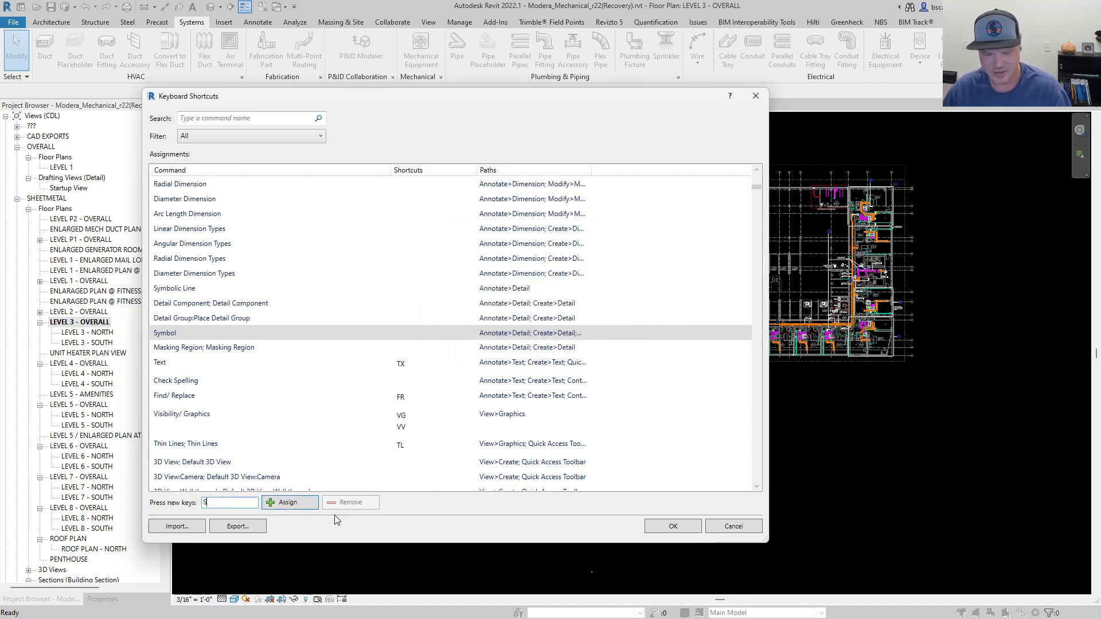
pyautogui.write('Y')
pyautogui.click(288, 502)
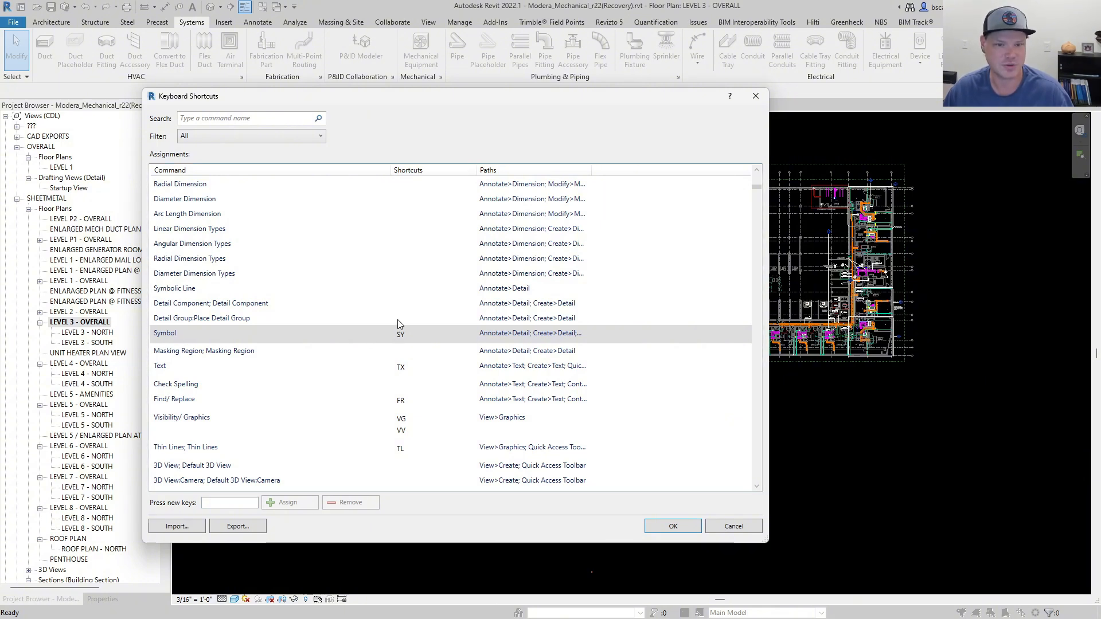
pyautogui.click(694, 527)
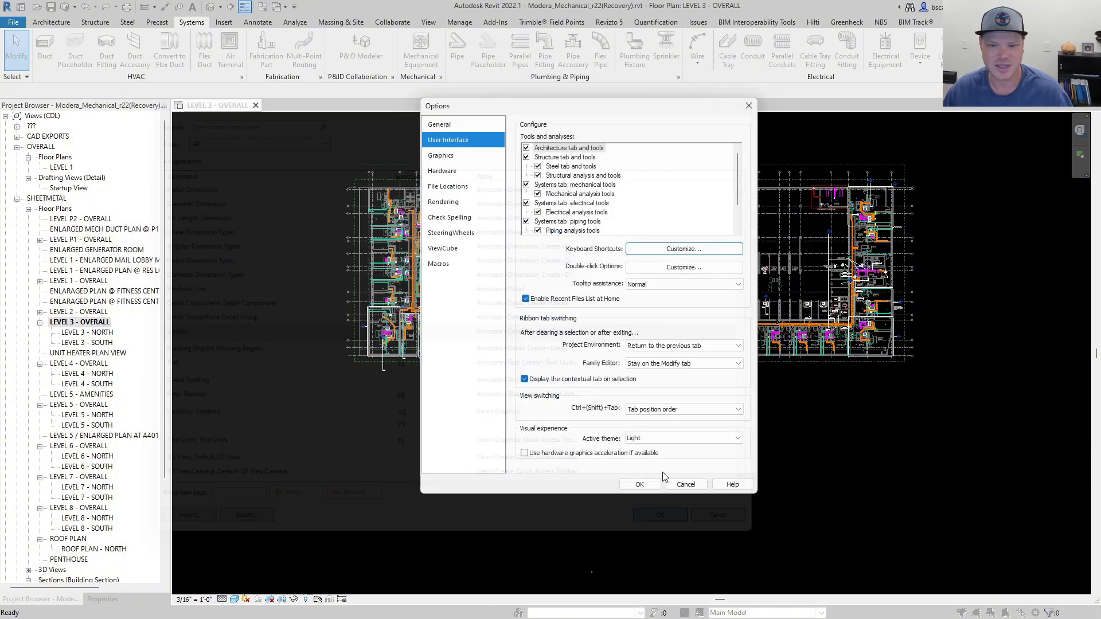
pyautogui.click(641, 485)
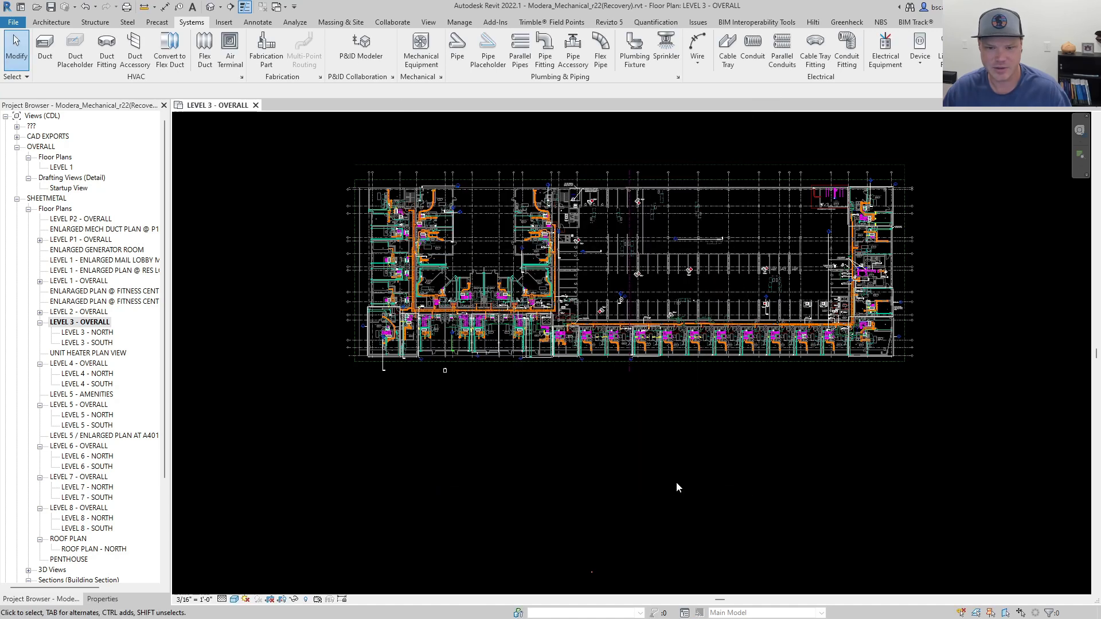
# Test the SY shortcut by starting symbol placement, and leave the command without placing a symbol.
pyautogui.press('s')
pyautogui.press('y')
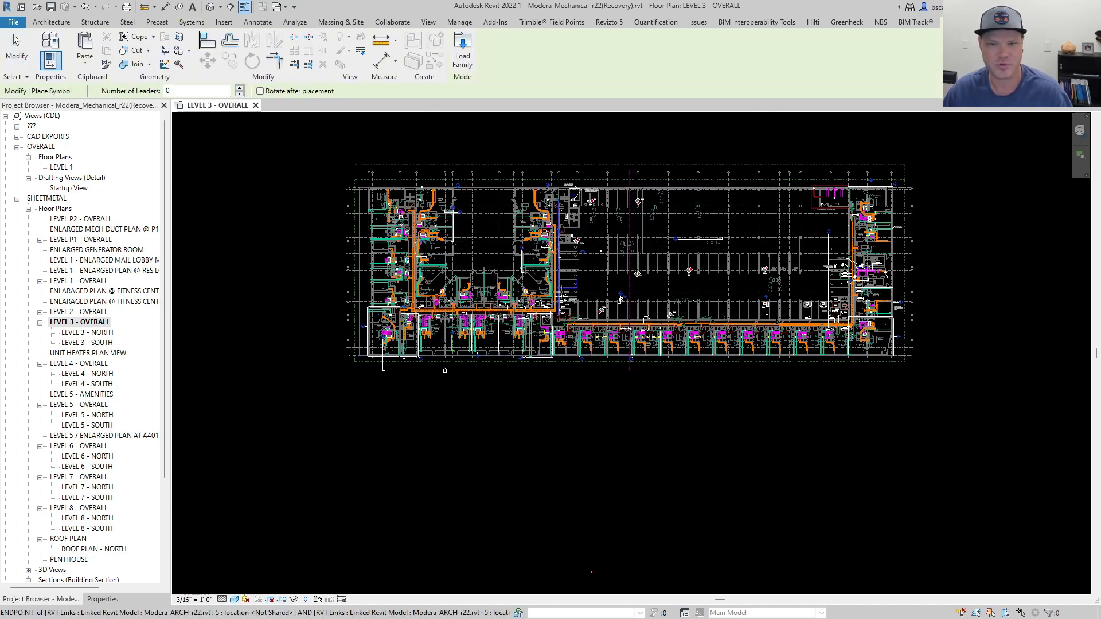
pyautogui.press('Escape')
# Draw a short horizontal rectangular duct in the open courtyard of the Level 3 overall plan.
pyautogui.scroll(5, 473, 256)
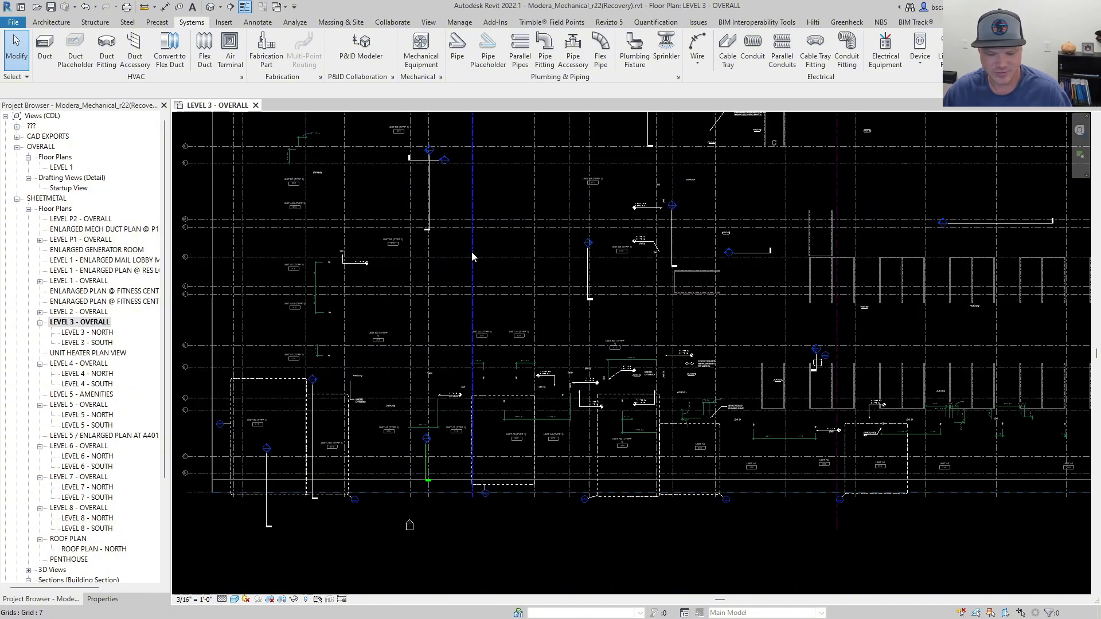
pyautogui.press('d')
pyautogui.press('t')
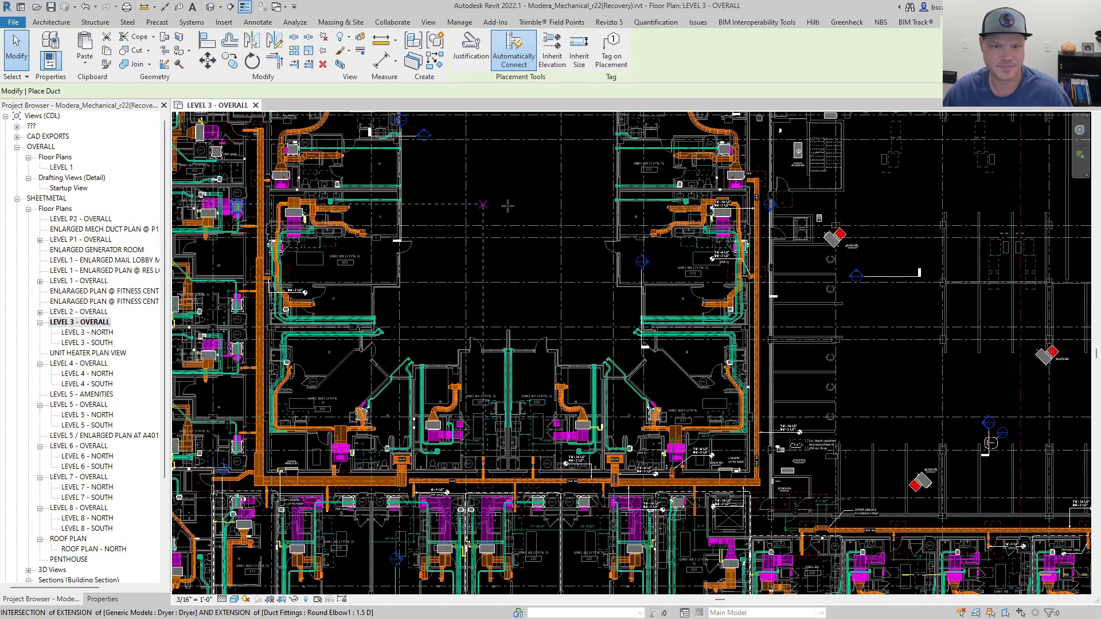
pyautogui.click(532, 204)
pyautogui.press('Escape')
pyautogui.press('Escape')
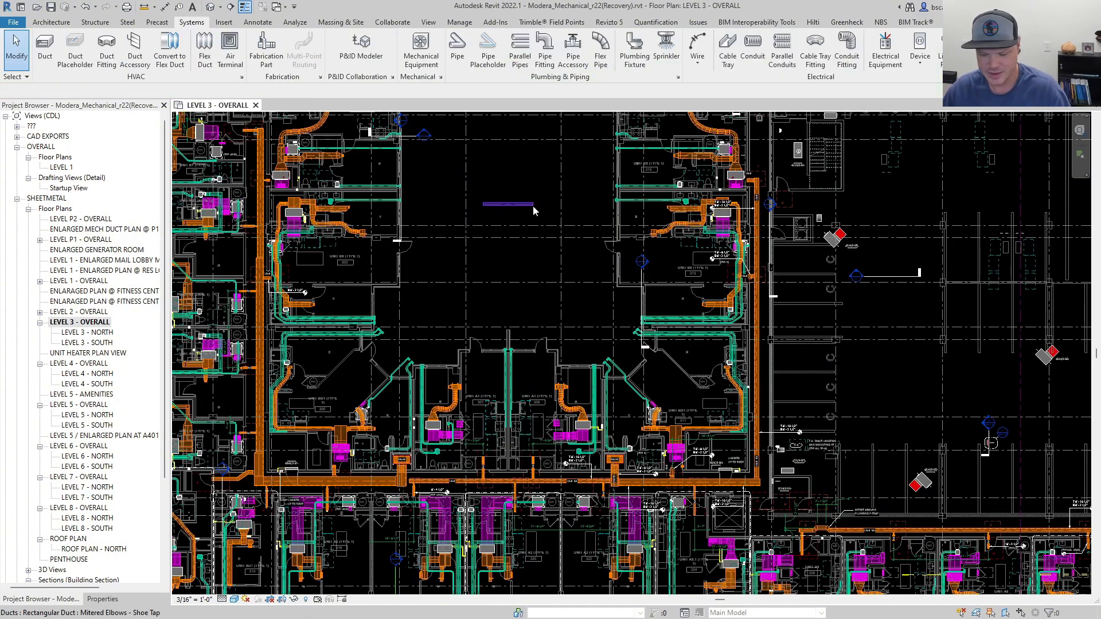
# Draw a vertical pipe across the short horizontal duct in the courtyard.
pyautogui.press('p')
pyautogui.press('i')
pyautogui.click(518, 169)
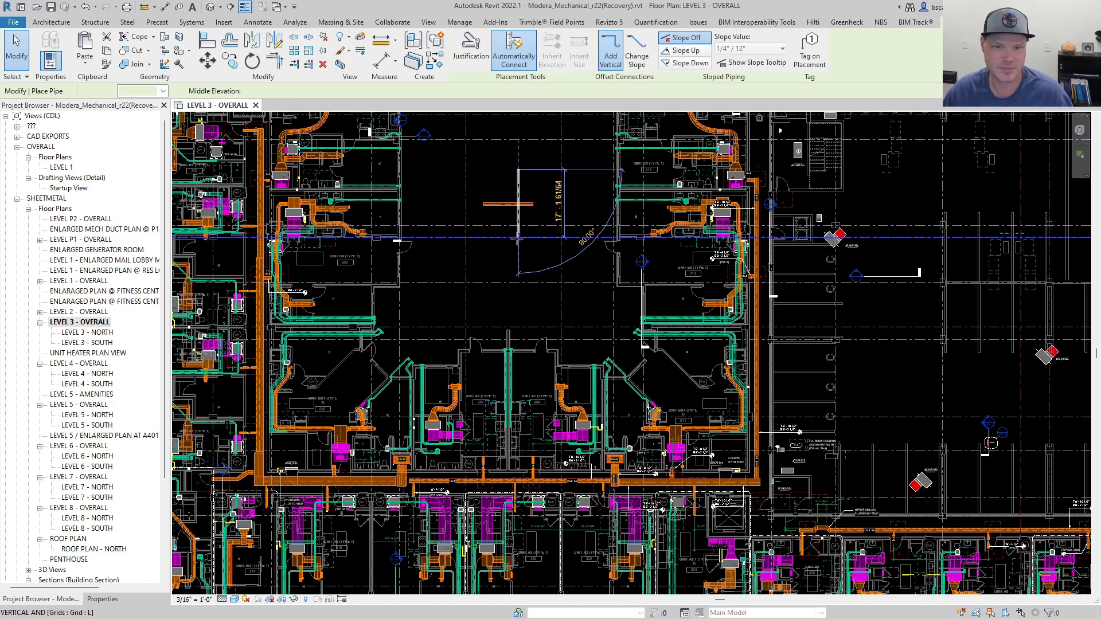
pyautogui.click(518, 252)
pyautogui.press('Escape')
pyautogui.press('Escape')
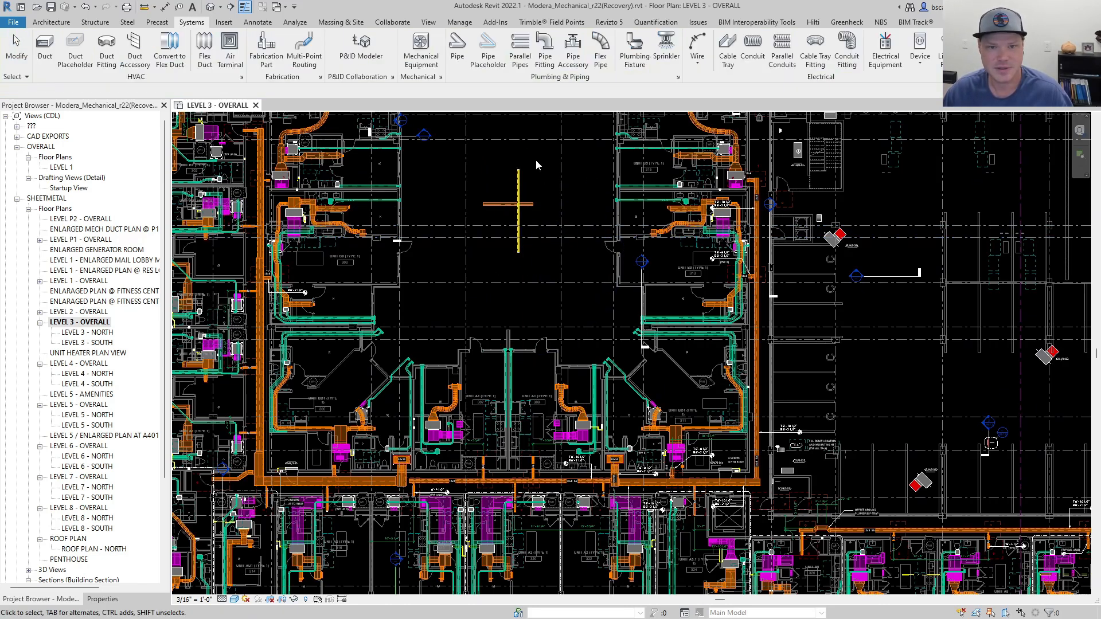
# Draw a horizontal wall about 7' 6" long just above the vertical pipe in the courtyard.
pyautogui.scroll(3, 536, 161)
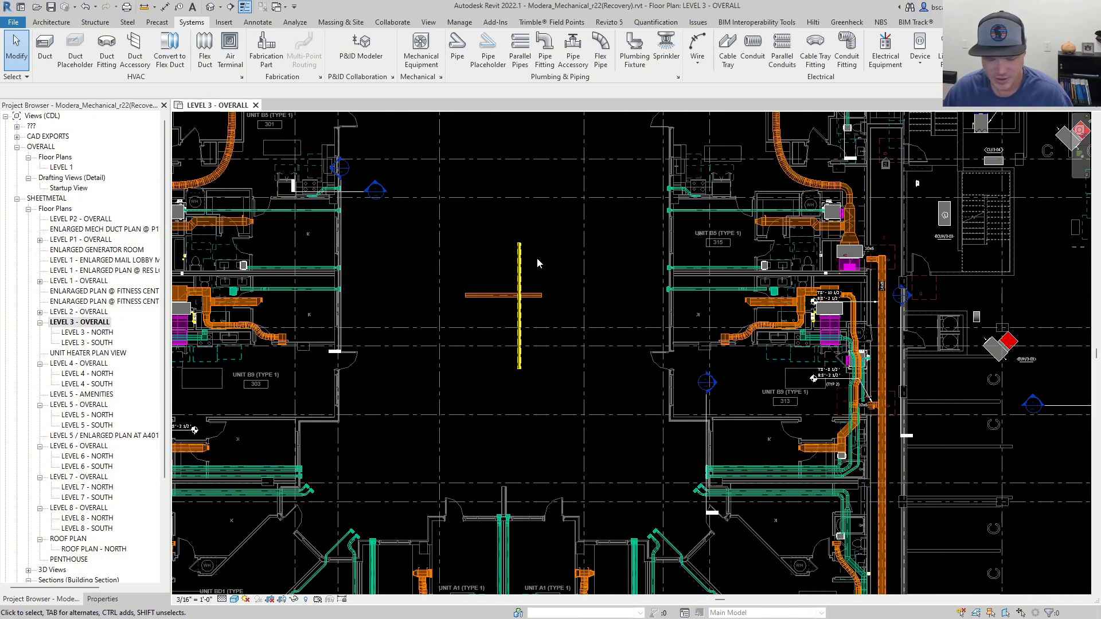
pyautogui.press('w')
pyautogui.press('a')
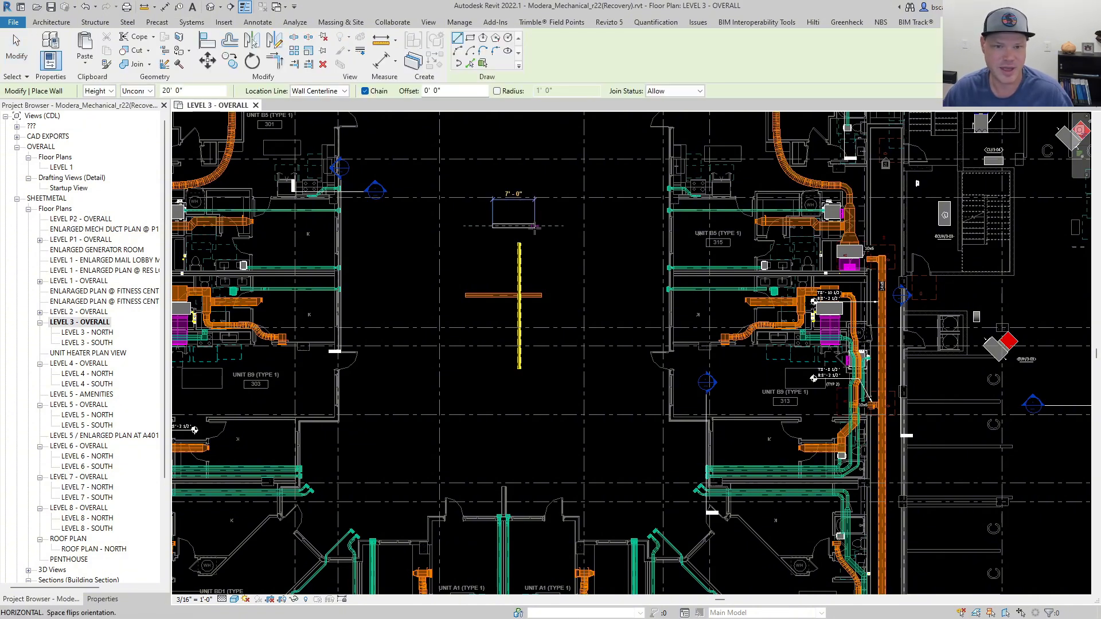
pyautogui.click(534, 227)
pyautogui.press('Escape')
pyautogui.press('Escape')
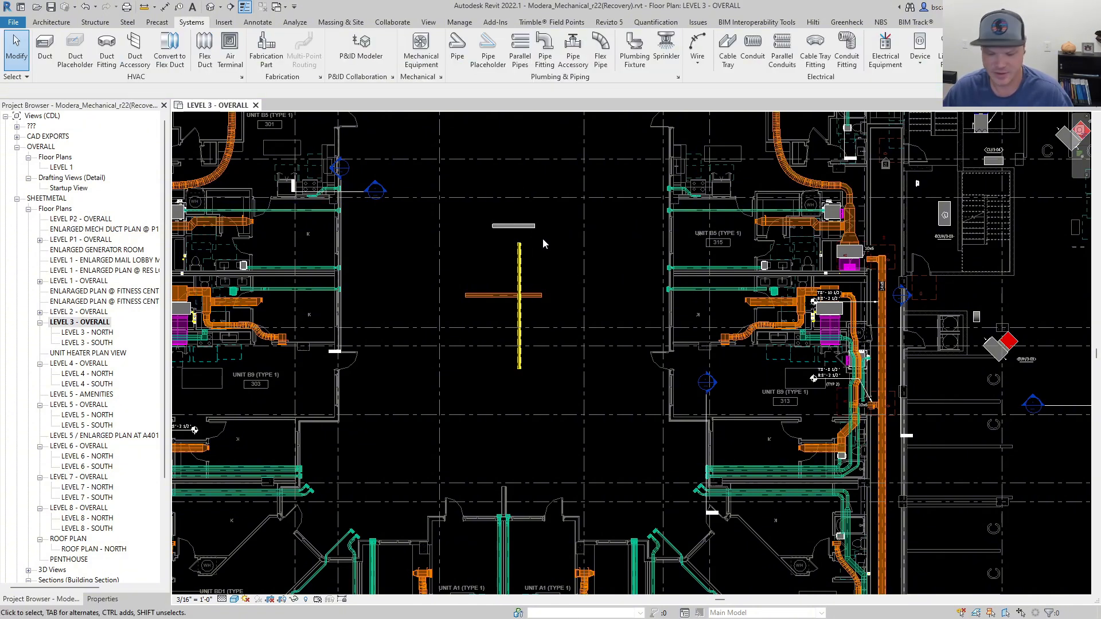
# Place a user keynote tag with a leader on the vertical pipe, and delete the tag again.
pyautogui.press('k')
pyautogui.press('u')
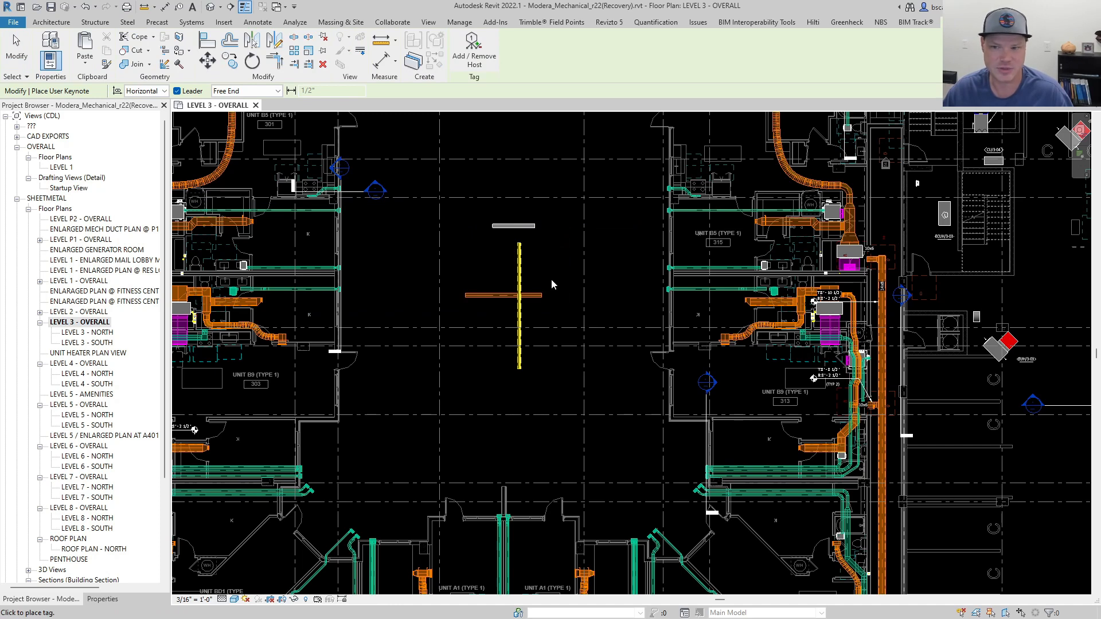
pyautogui.press('Escape')
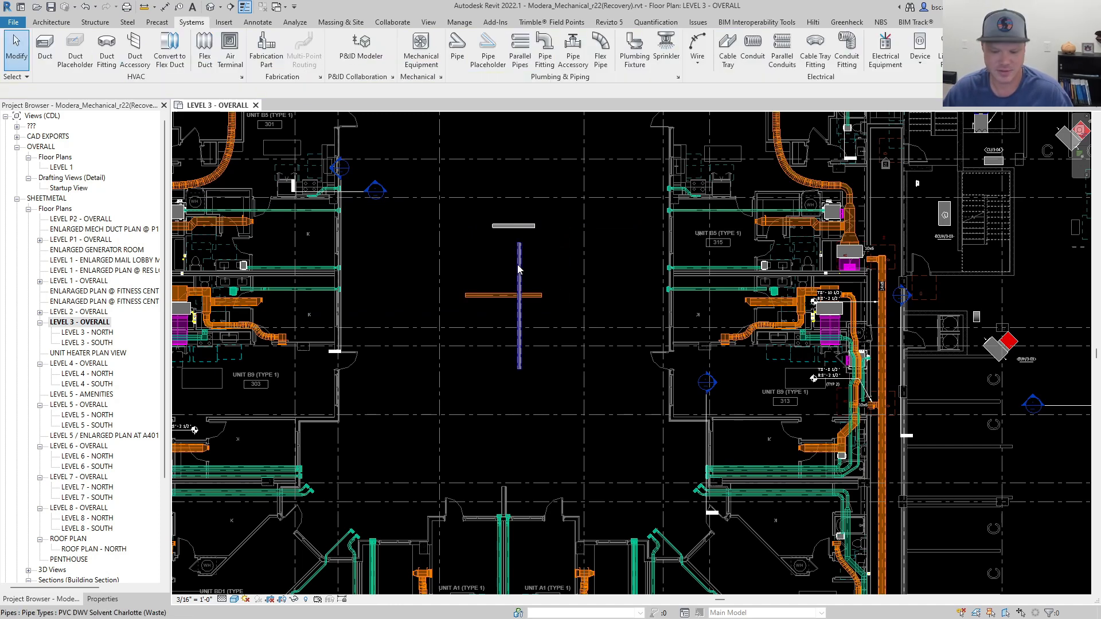
pyautogui.press('k')
pyautogui.press('u')
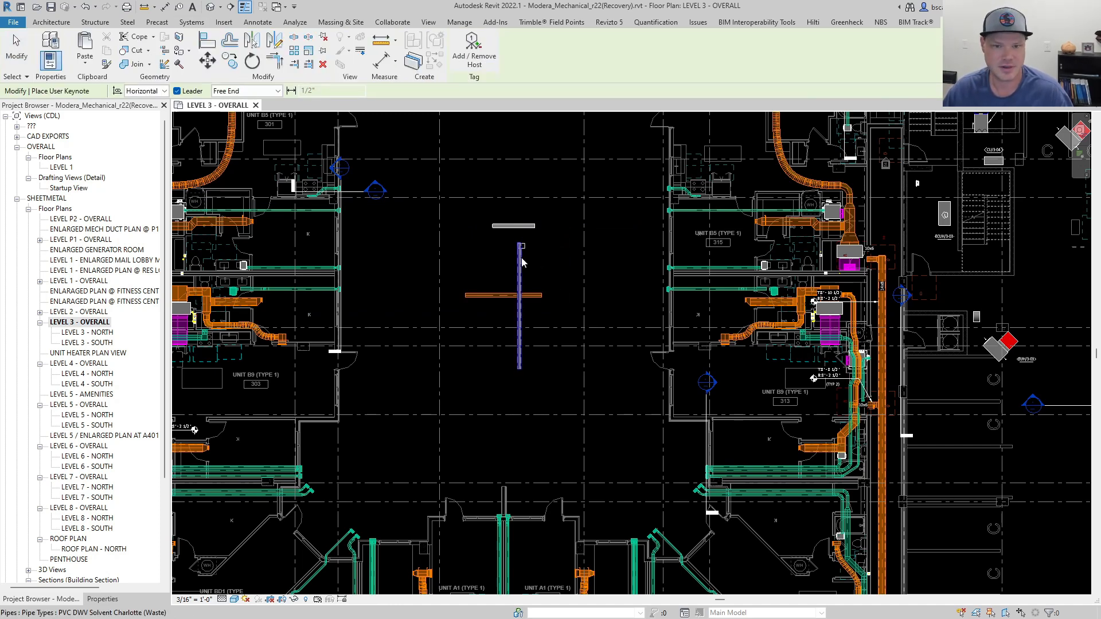
pyautogui.scroll(5, 525, 253)
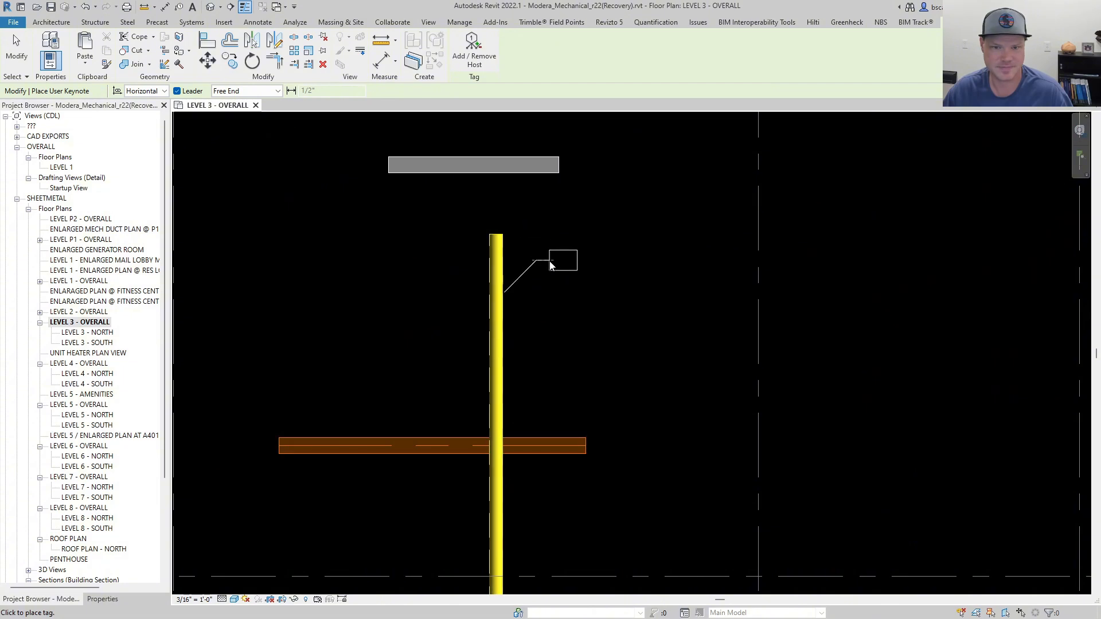
pyautogui.click(555, 260)
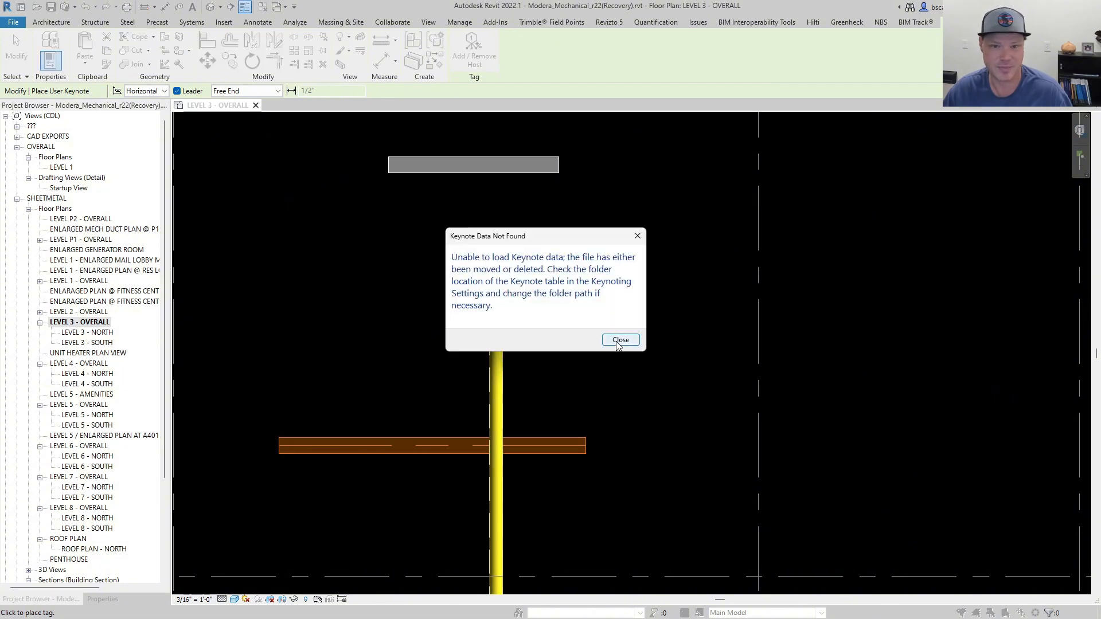
pyautogui.click(638, 237)
pyautogui.press('Escape')
pyautogui.scroll(-5, 556, 315)
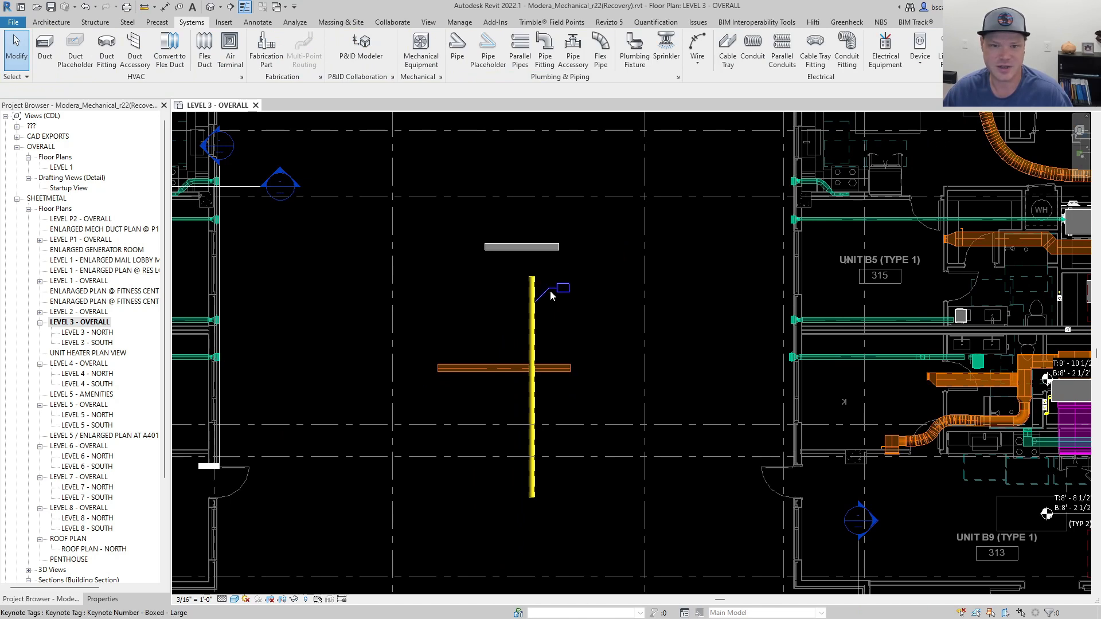
pyautogui.click(550, 290)
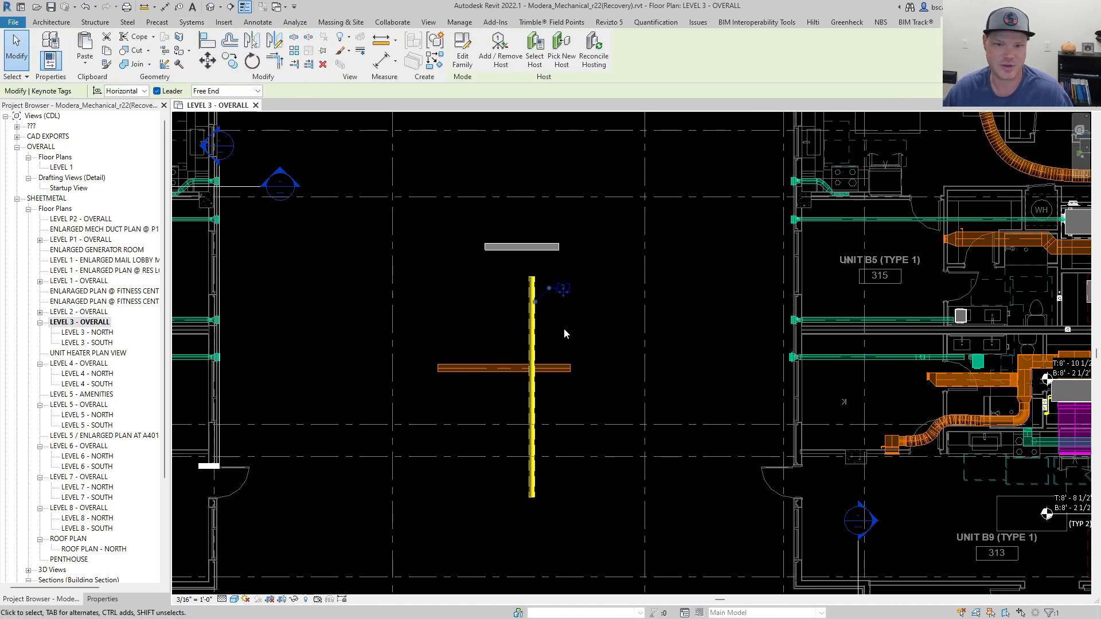
pyautogui.press('Delete')
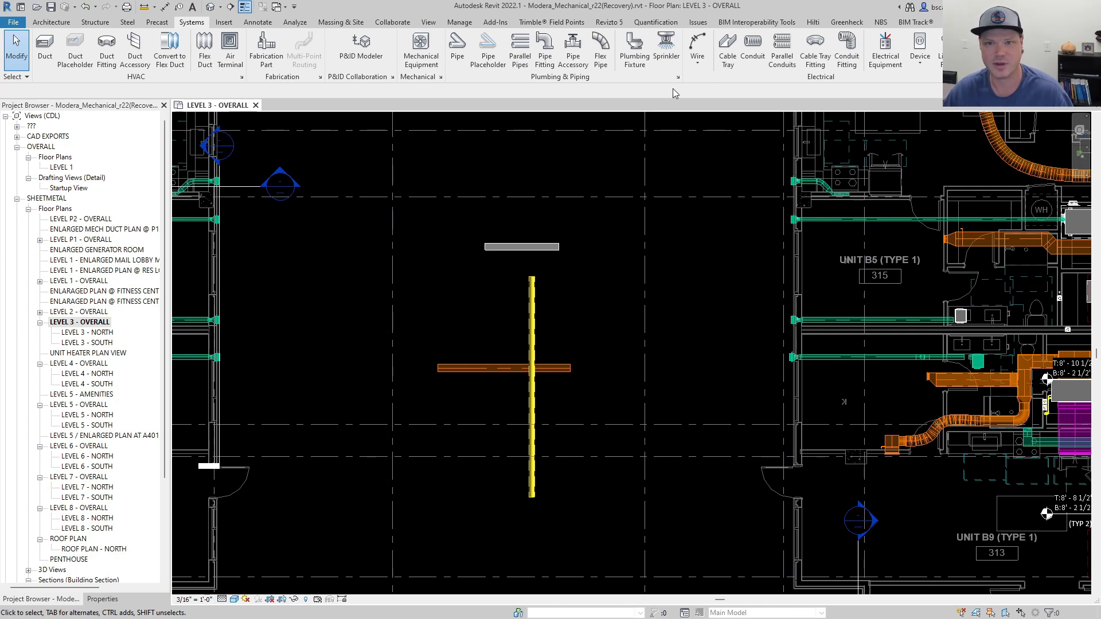
pyautogui.click(271, 23)
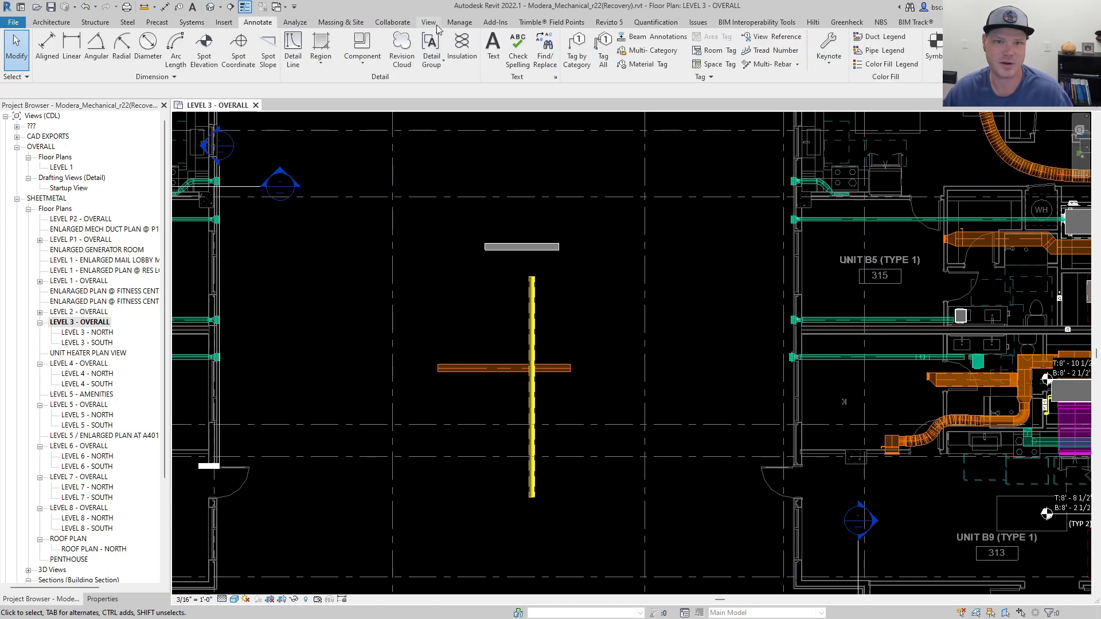
pyautogui.click(429, 22)
pyautogui.click(459, 23)
pyautogui.click(295, 22)
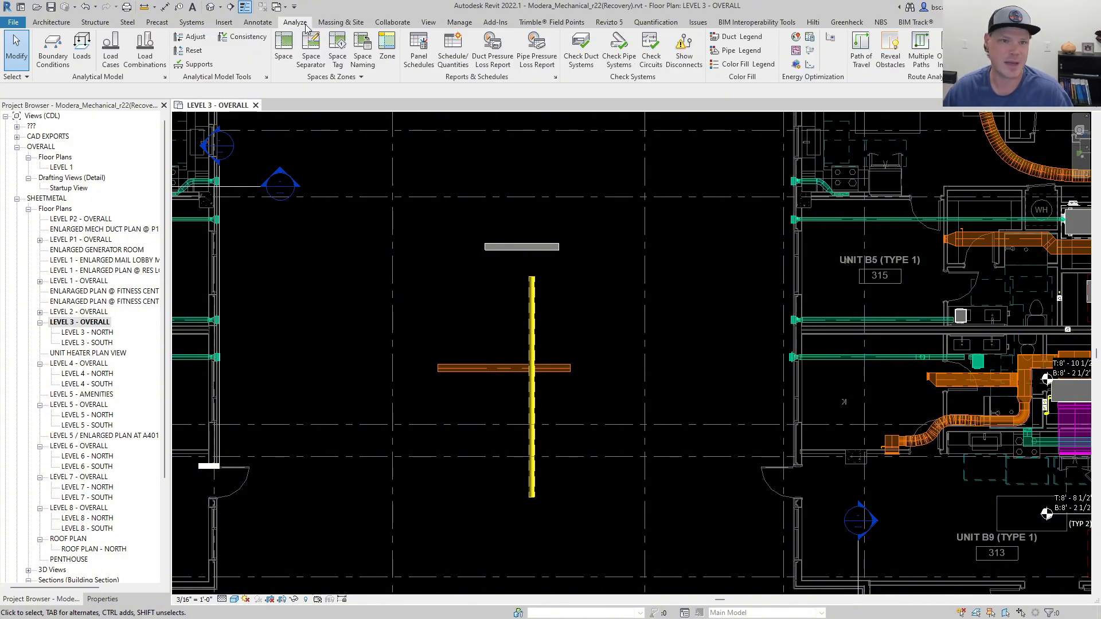
pyautogui.click(224, 23)
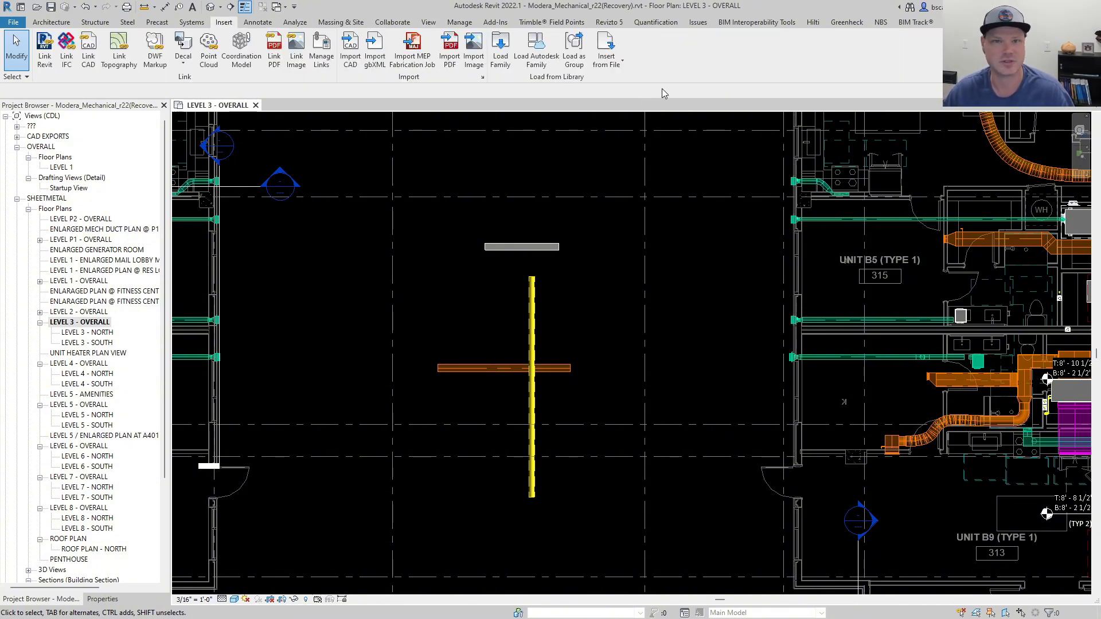